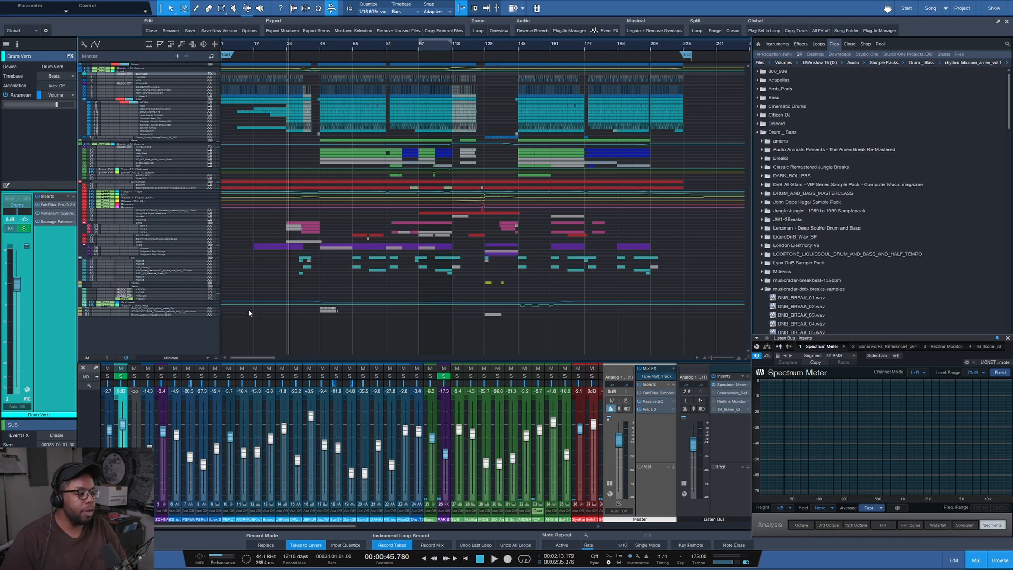
- Play the full song arrangement from bar 33, then stop playback
scroll(295, 37, "up", 3)
left_click(280, 44)
scroll(388, 43, "down", 4)
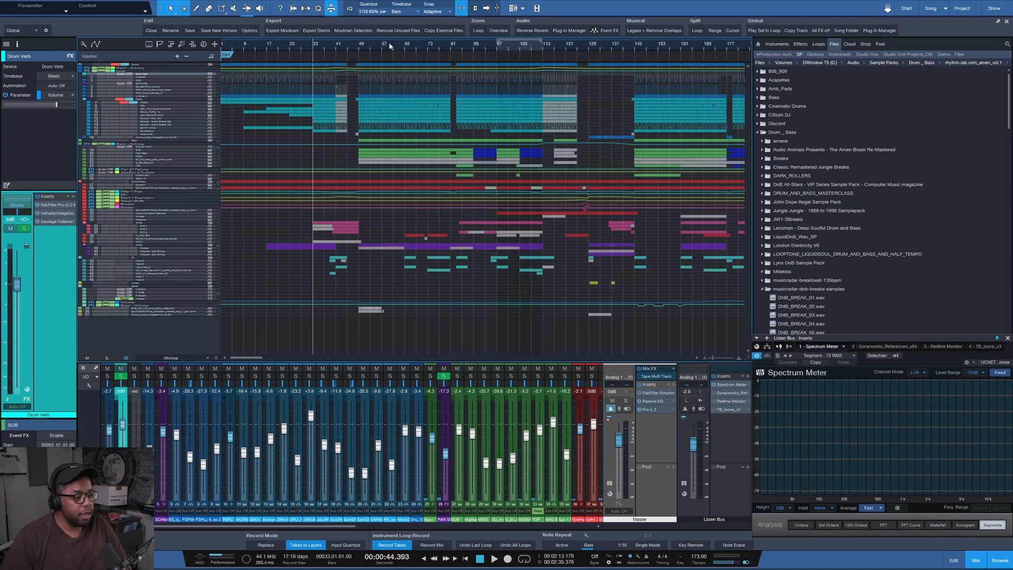
key("space")
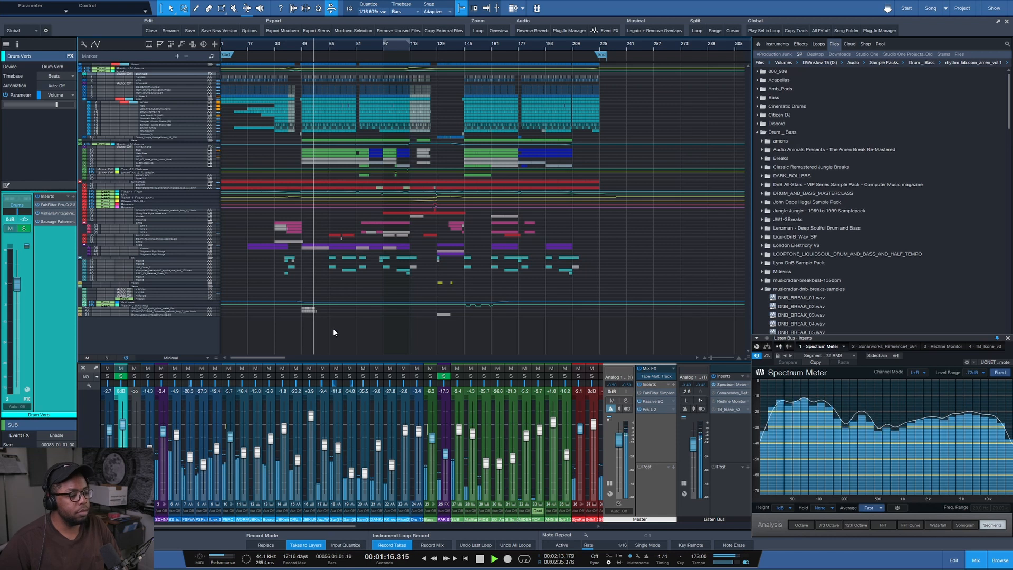
key("space")
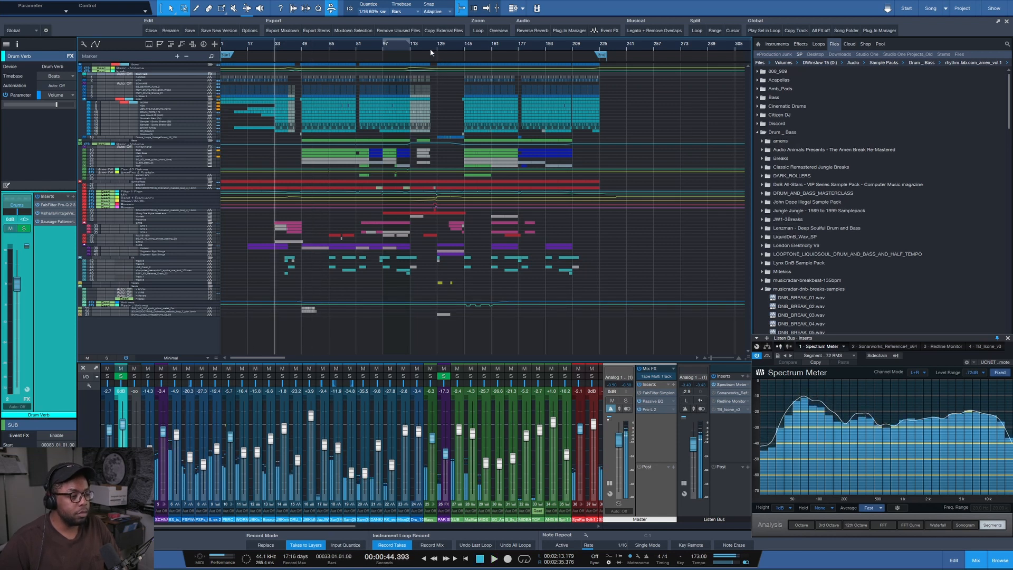
- Examine the overall arrangement across the timeline and enlarge the track rows until the track names are readable
scroll(430, 49, "up", 5)
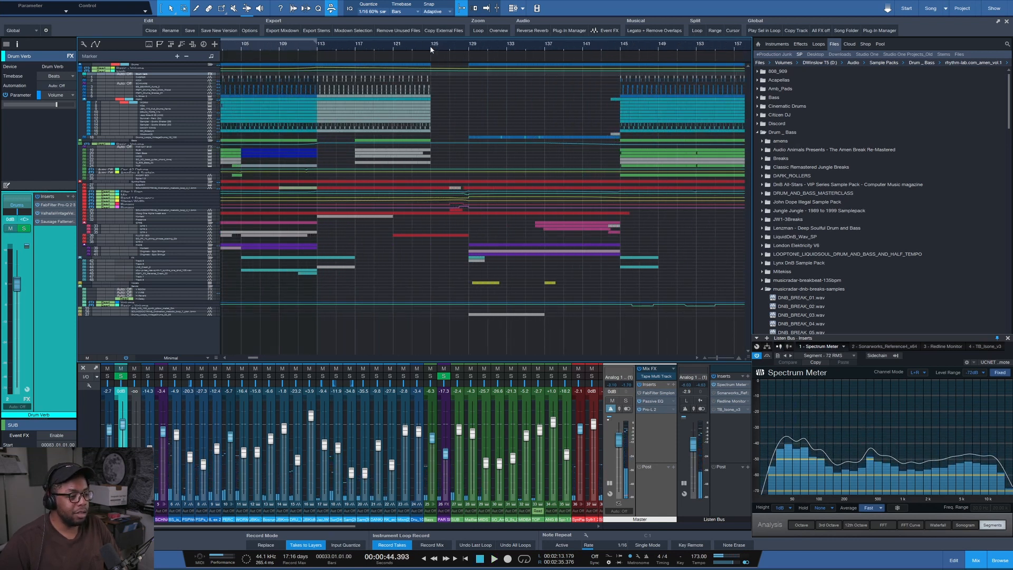
scroll(429, 46, "down", 5)
scroll(229, 49, "down", 3)
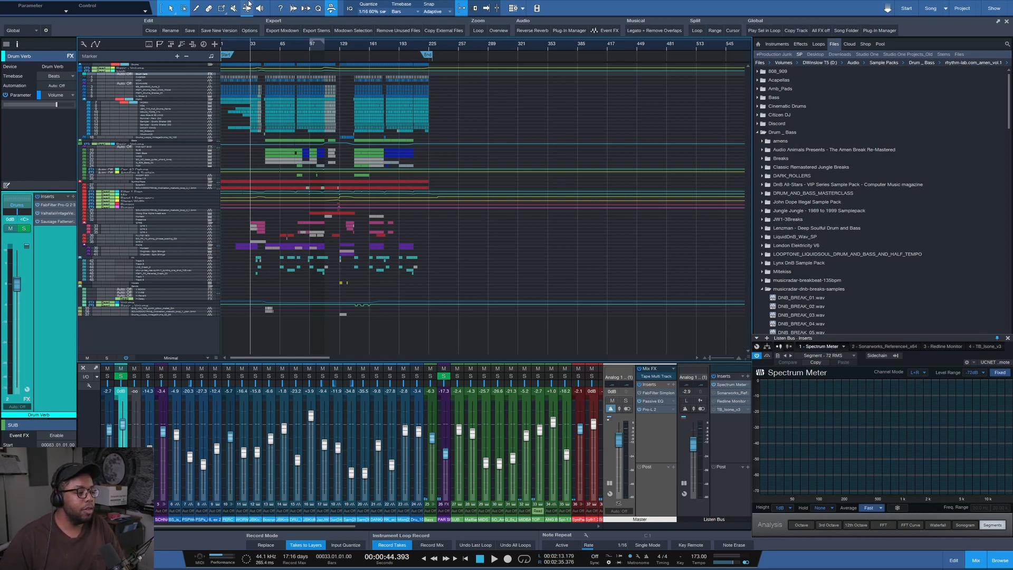
key("z")
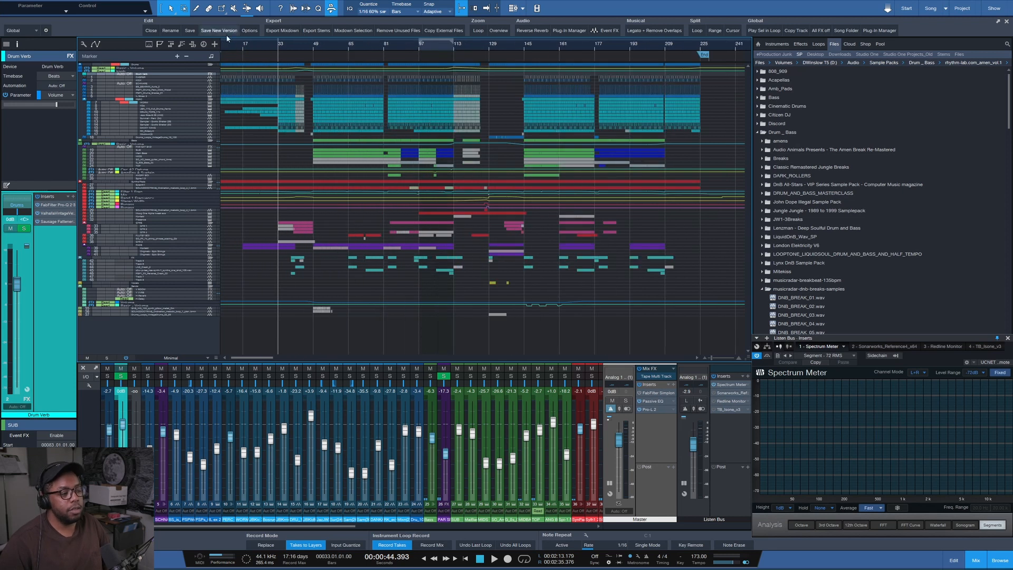
key("shift+e")
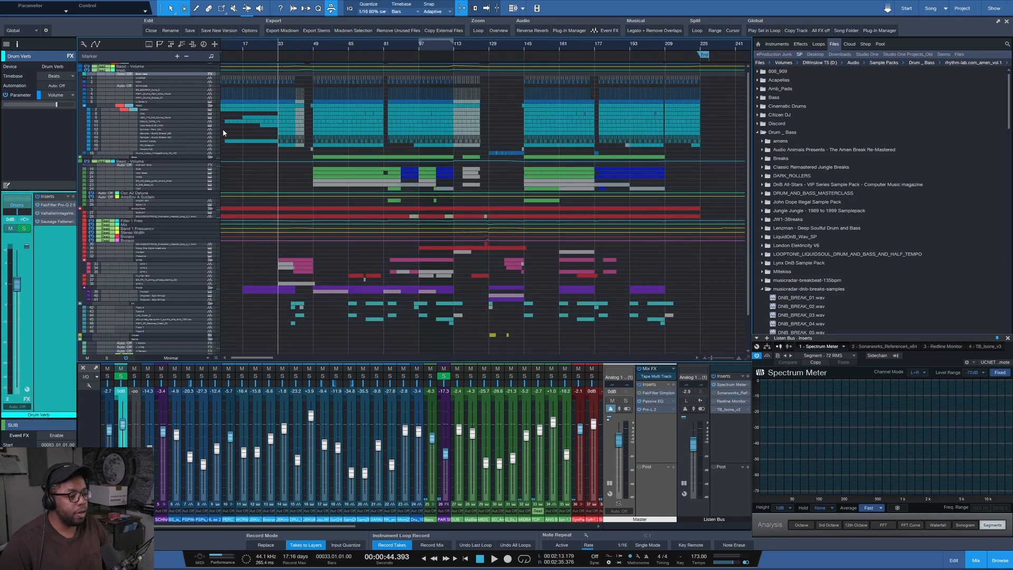
scroll(217, 125, "up", 1)
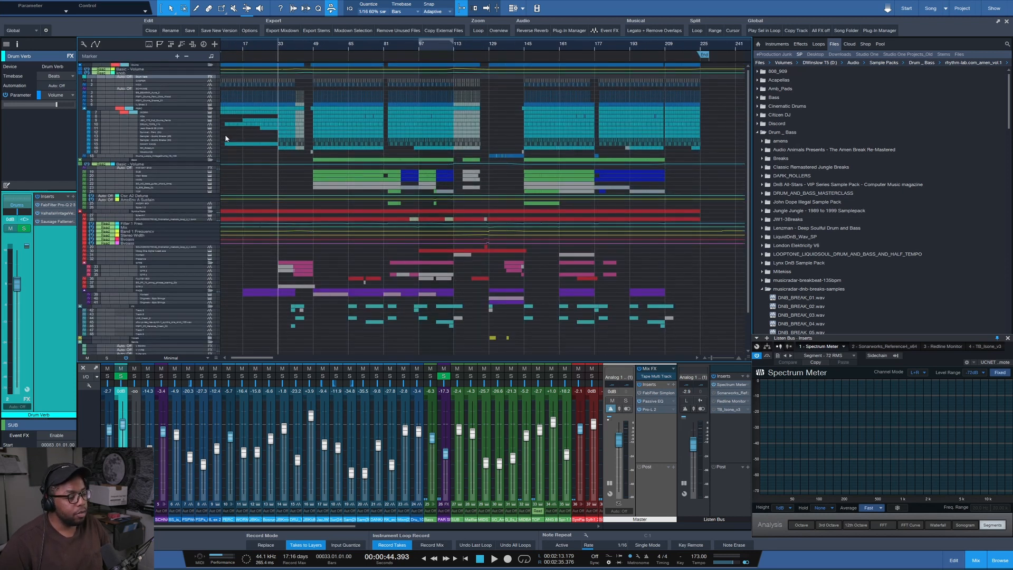
scroll(229, 138, "left", 1)
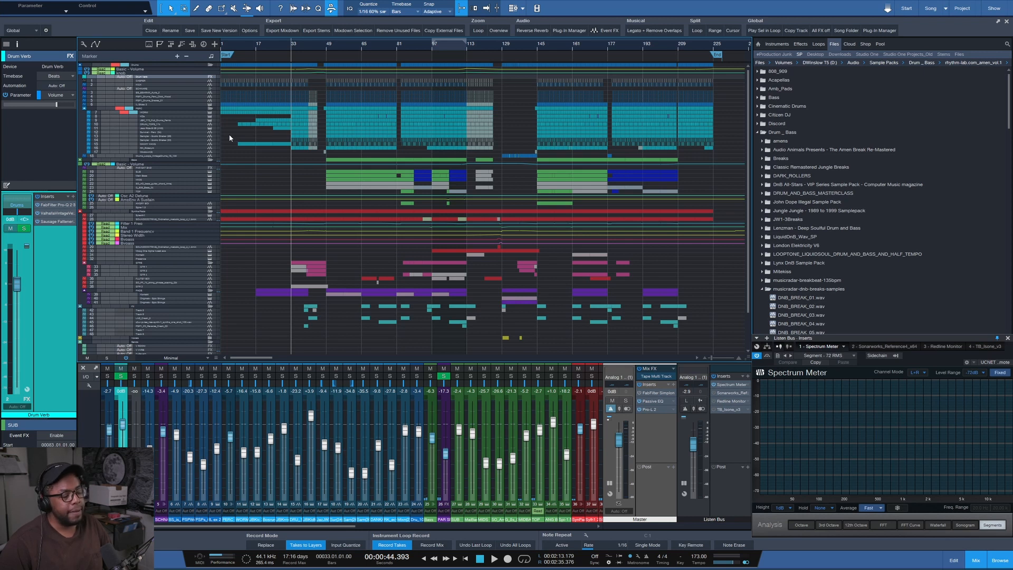
scroll(229, 134, "up", 3)
scroll(229, 134, "down", 3)
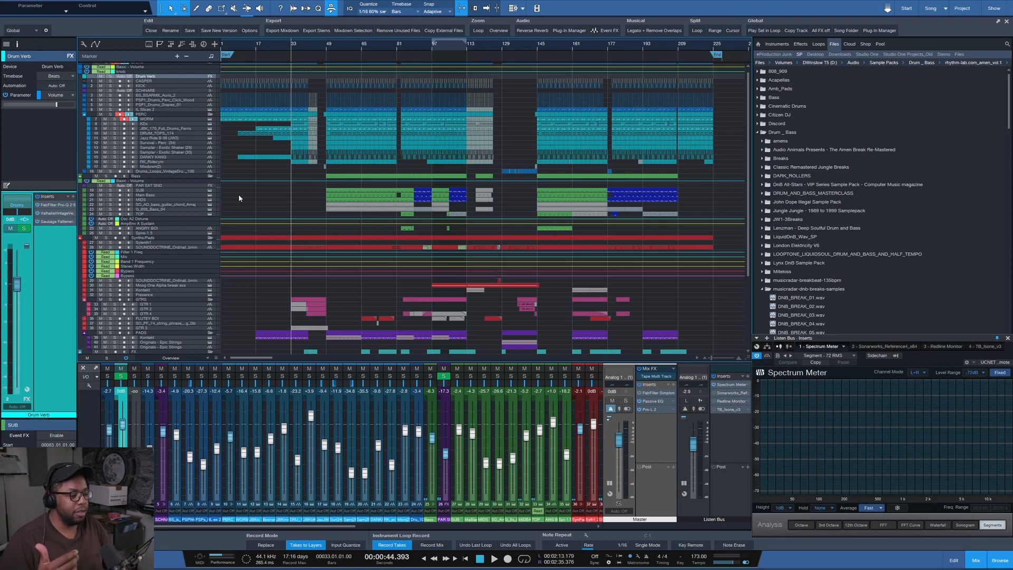
scroll(237, 196, "up", 1)
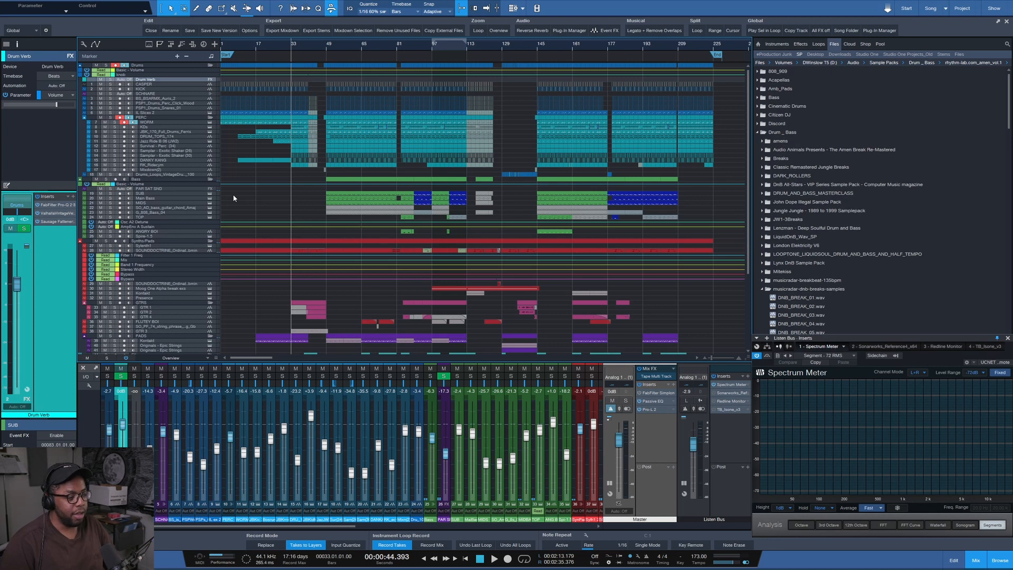
scroll(235, 197, "down", 2)
scroll(235, 197, "up", 2)
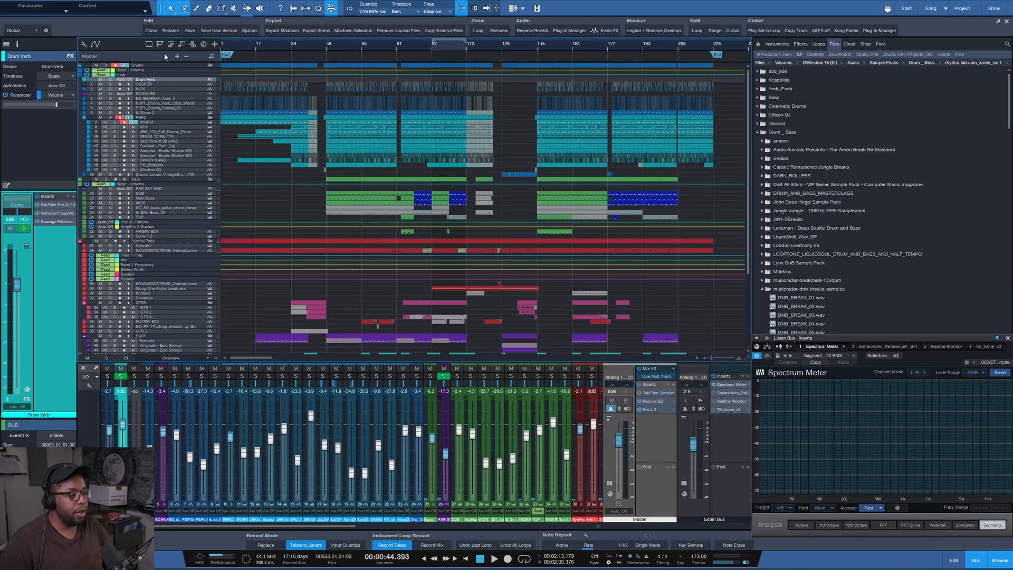
- Solo the Drums folder track and play it from bar 49, with the track rows enlarged
left_click(100, 65)
left_click(105, 65)
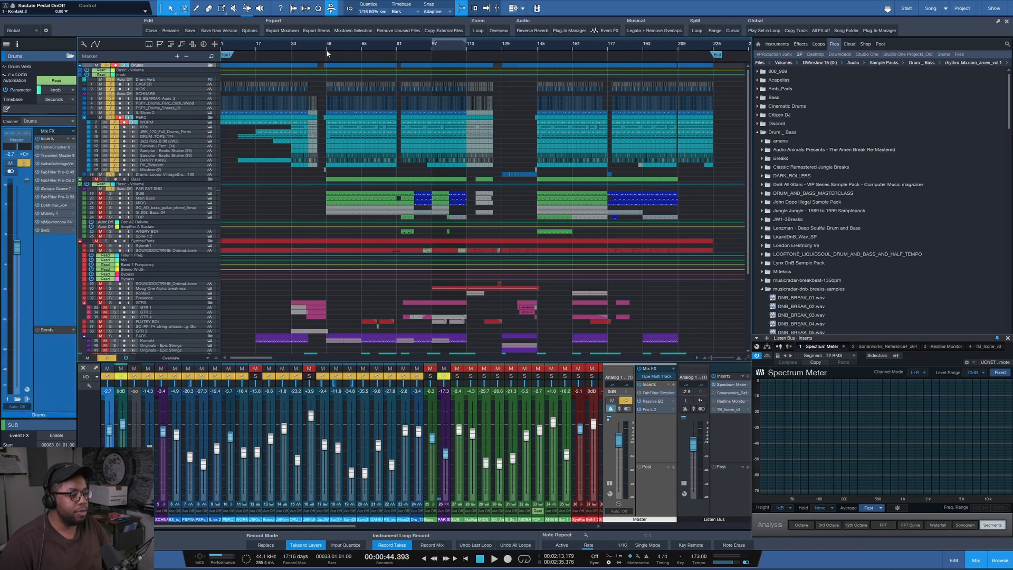
scroll(326, 52, "up", 5)
left_click(341, 48)
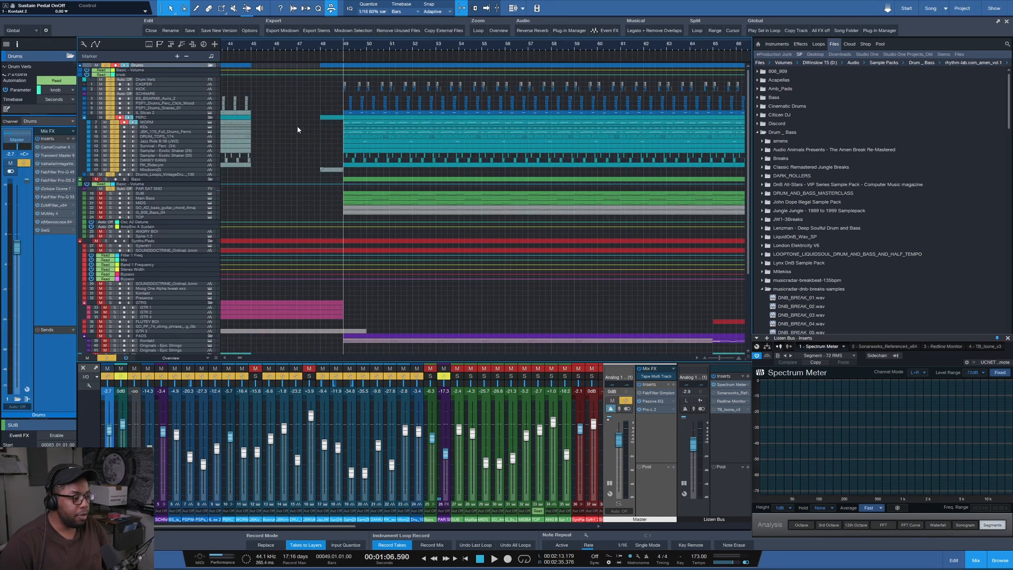
scroll(297, 129, "up", 1)
key("space")
scroll(318, 50, "down", 3)
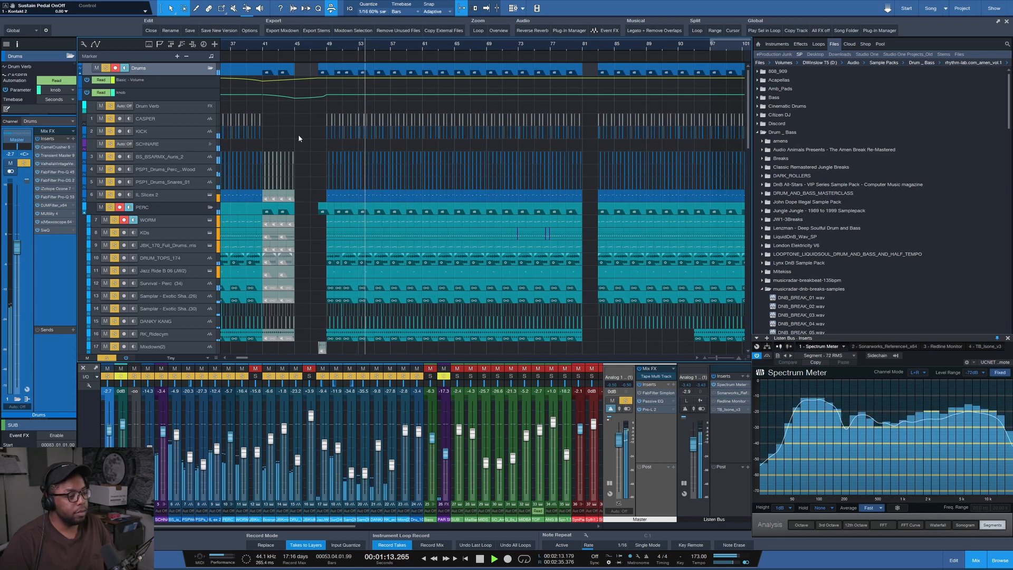
scroll(298, 136, "down", 1)
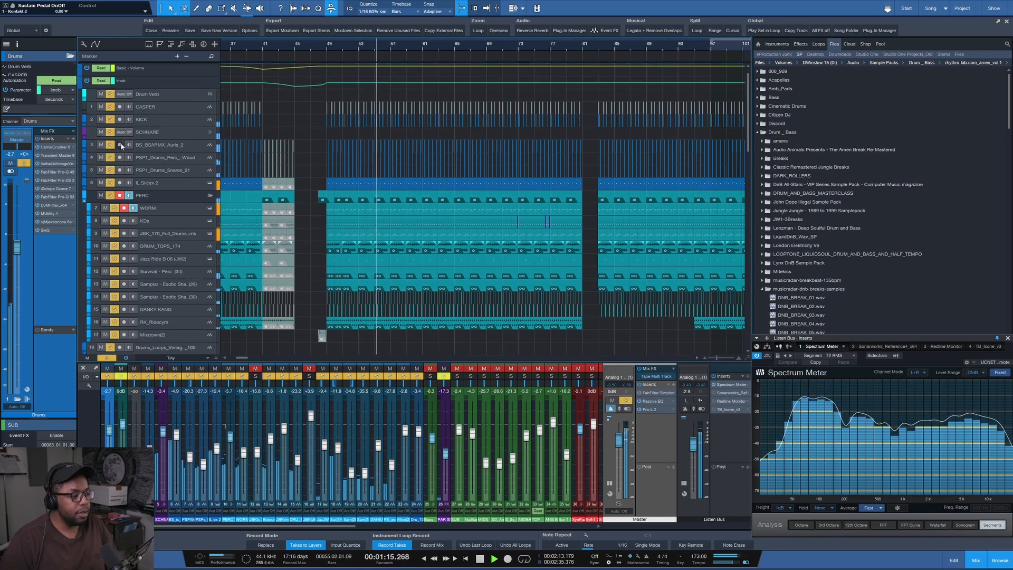
- Audition the KICK track and then the SCHNARE bus, each soloed exclusively, and stop playback
left_click(110, 120, "alt")
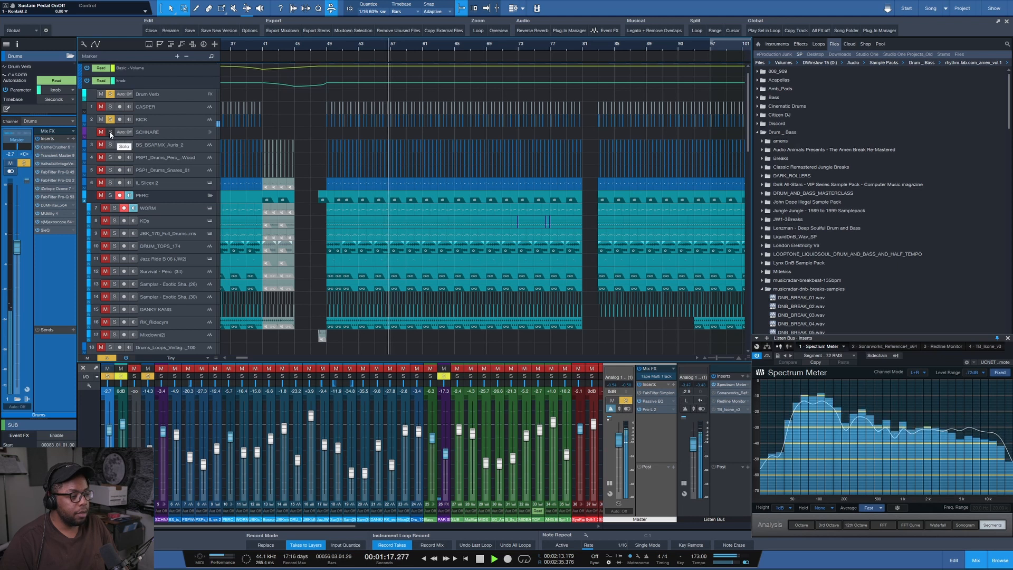
left_click(110, 132)
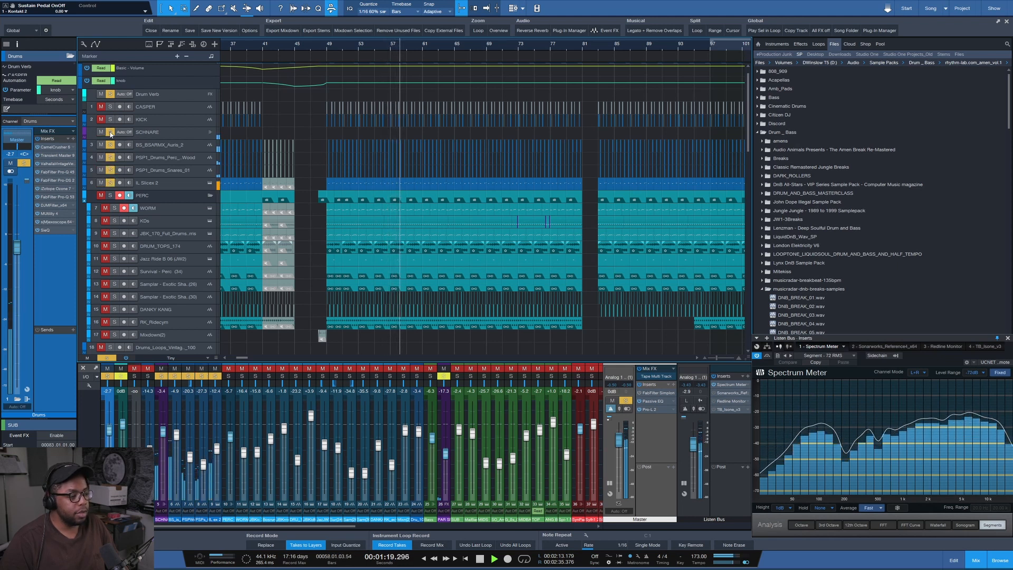
key("space")
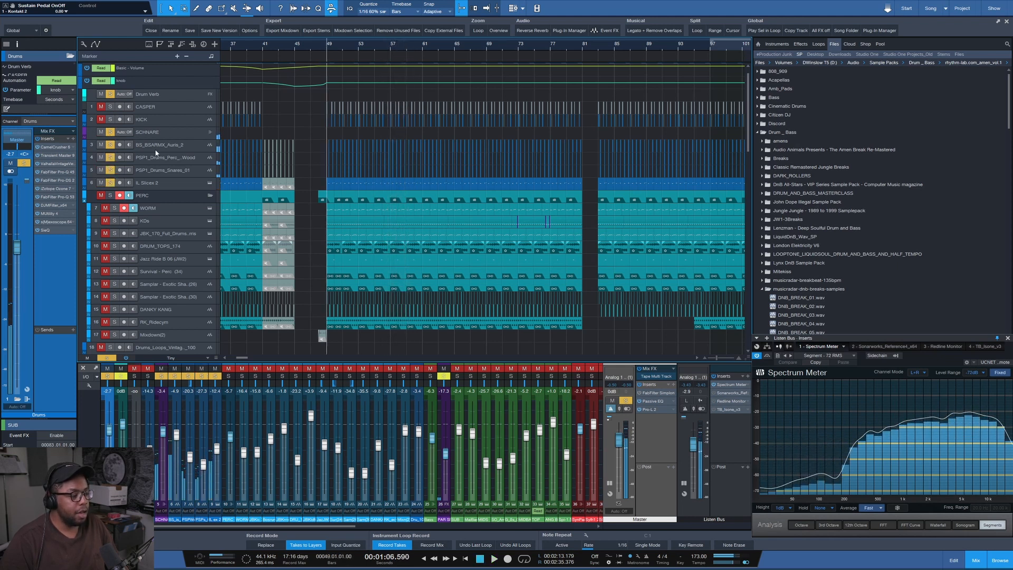
left_click_drag(146, 141, 146, 144)
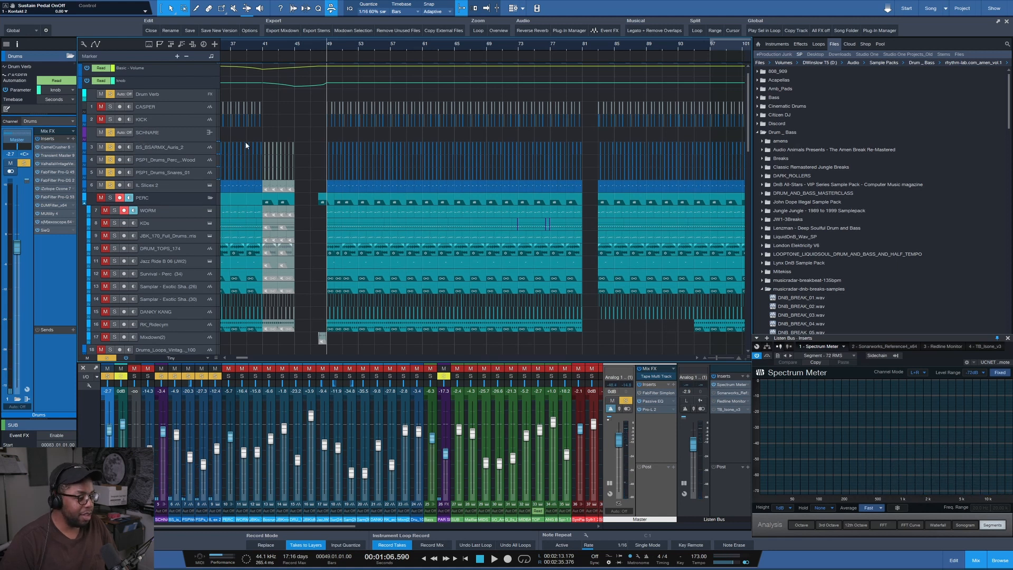
- Solo only the PERC folder track and play the percussion group from bar 49
scroll(340, 43, "up", 5)
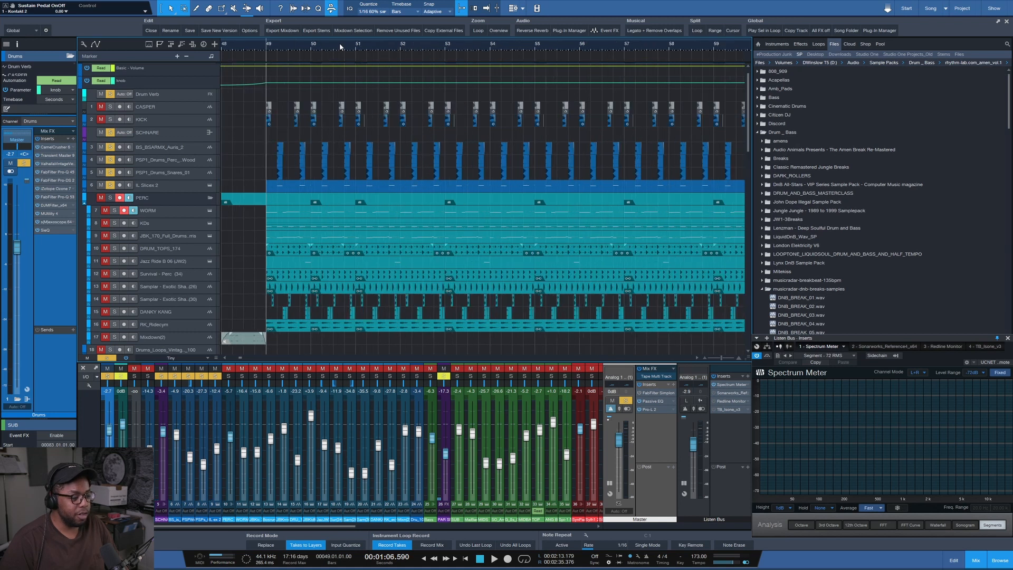
scroll(340, 43, "down", 2)
scroll(340, 43, "down", 1)
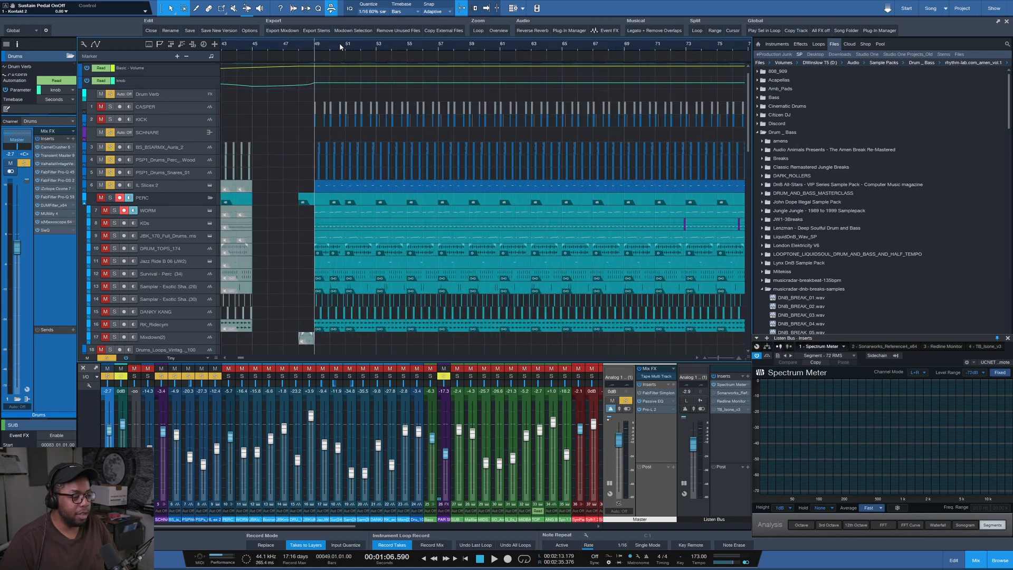
scroll(316, 42, "up", 2)
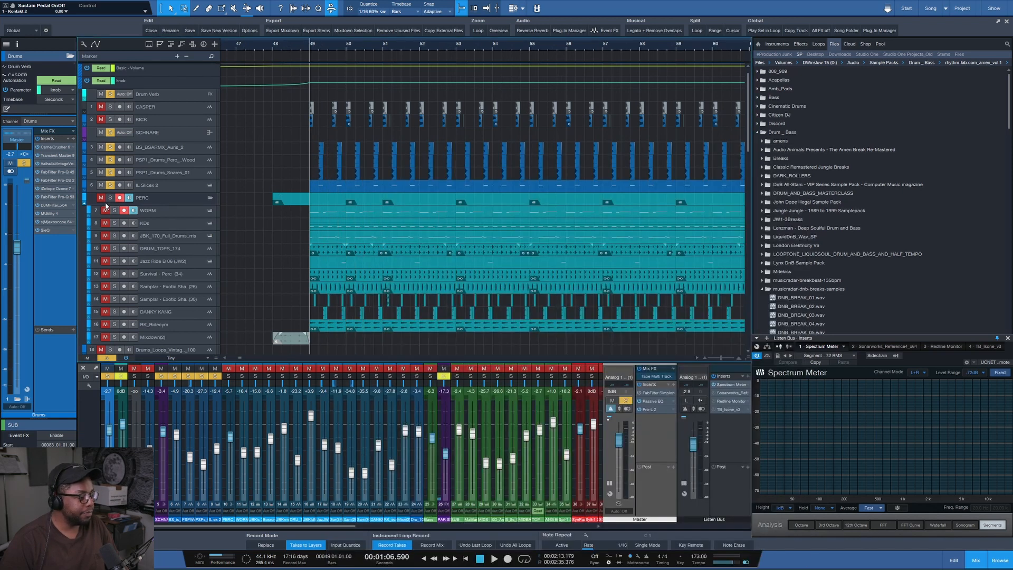
left_click(109, 198, "alt")
left_click(109, 198)
key("space")
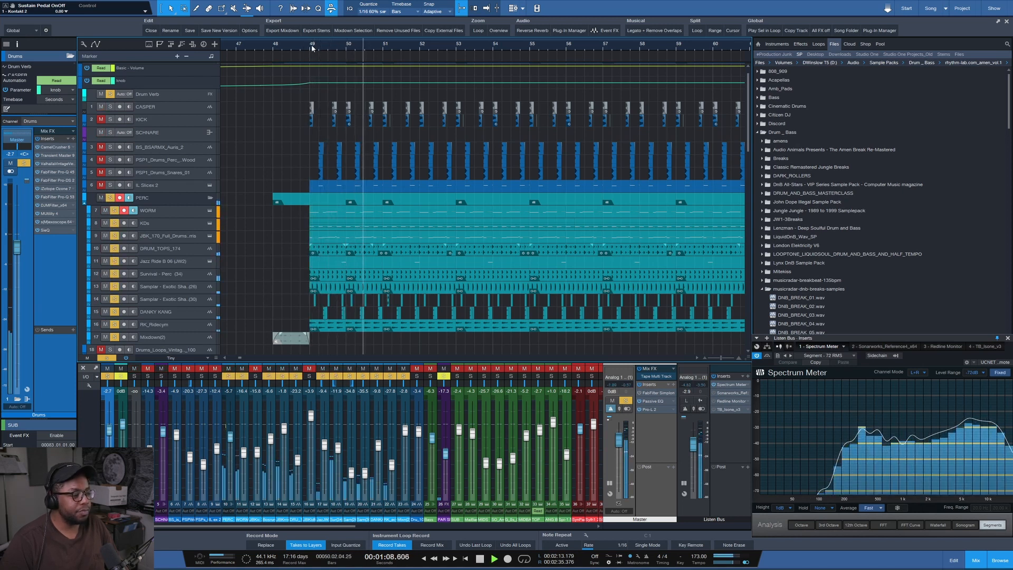
scroll(318, 49, "up", 3)
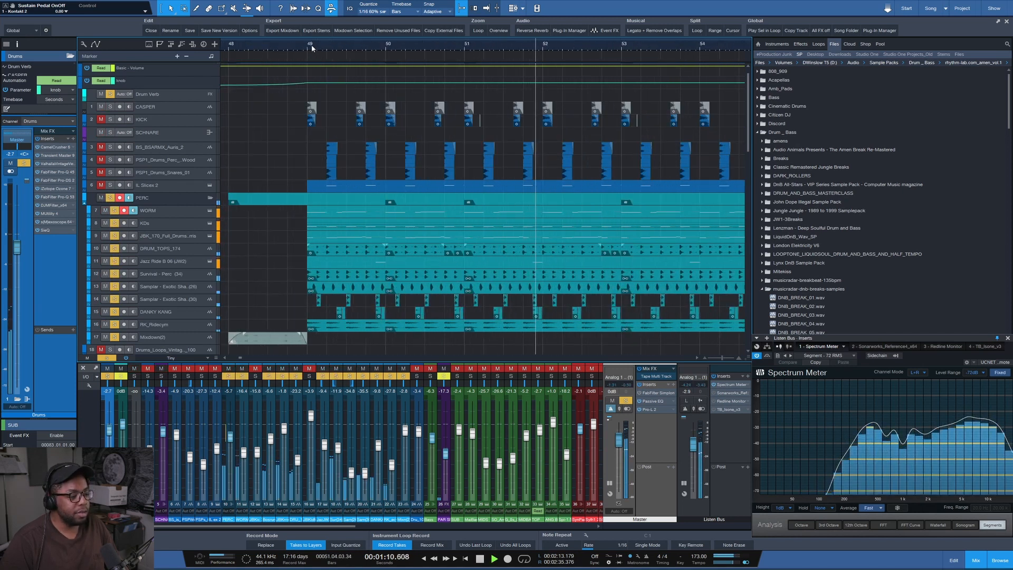
scroll(312, 48, "down", 4)
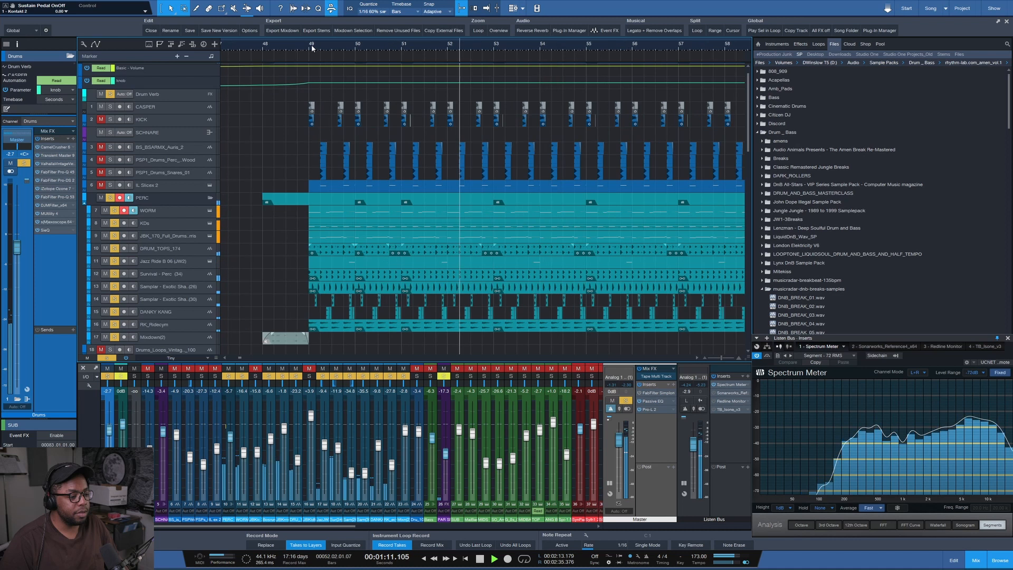
- Audition the WORM track and then the KDs track in the PERC folder, soloing each alone from bar 49
left_click(114, 211)
key("space")
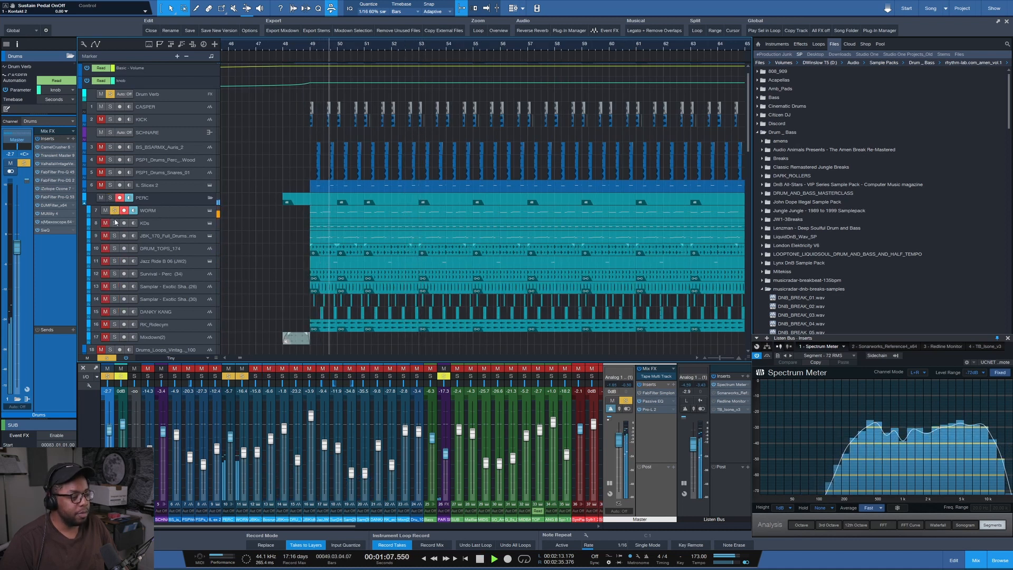
key("space")
left_click(114, 224)
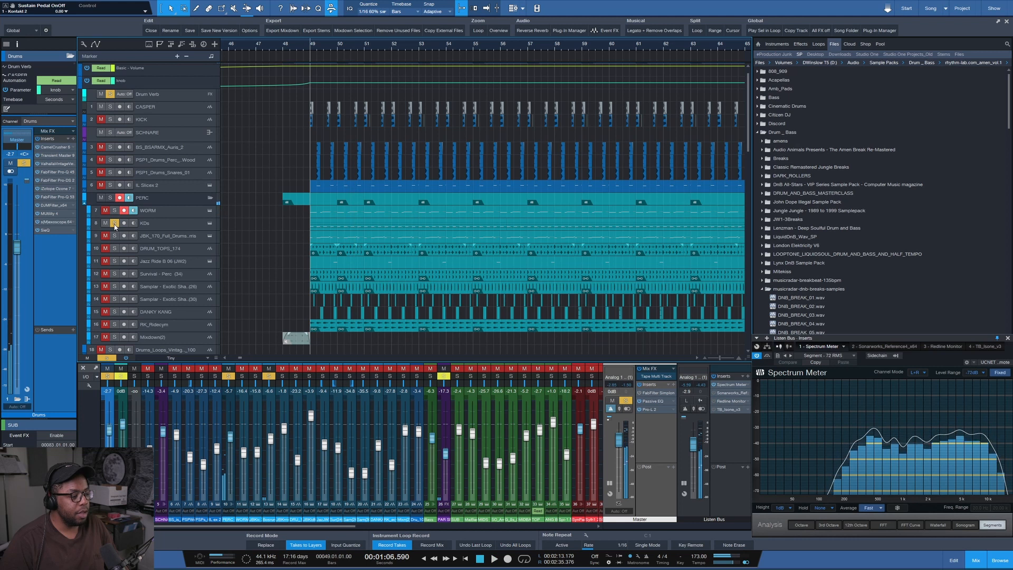
key("space")
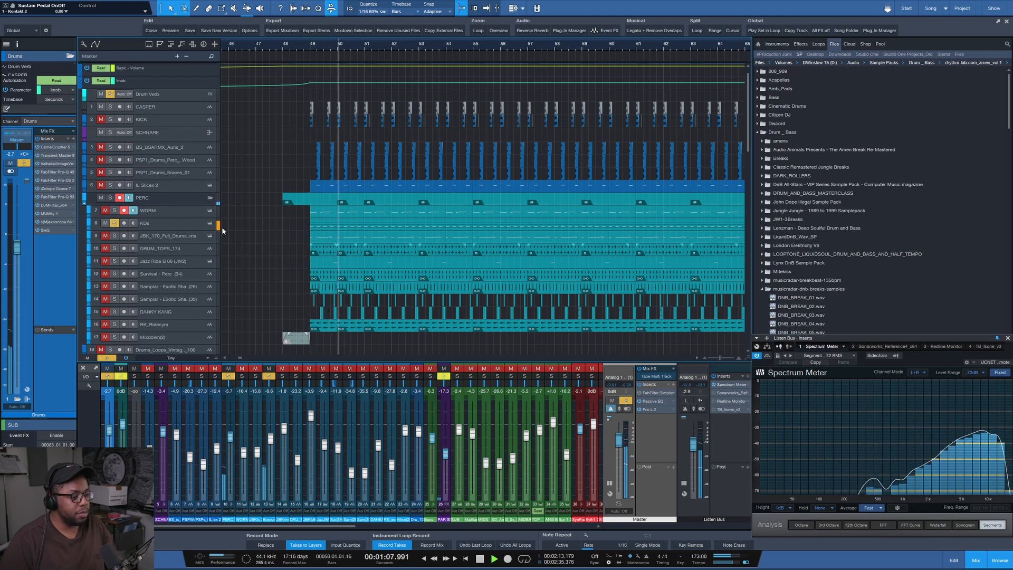
scroll(261, 229, "down", 1)
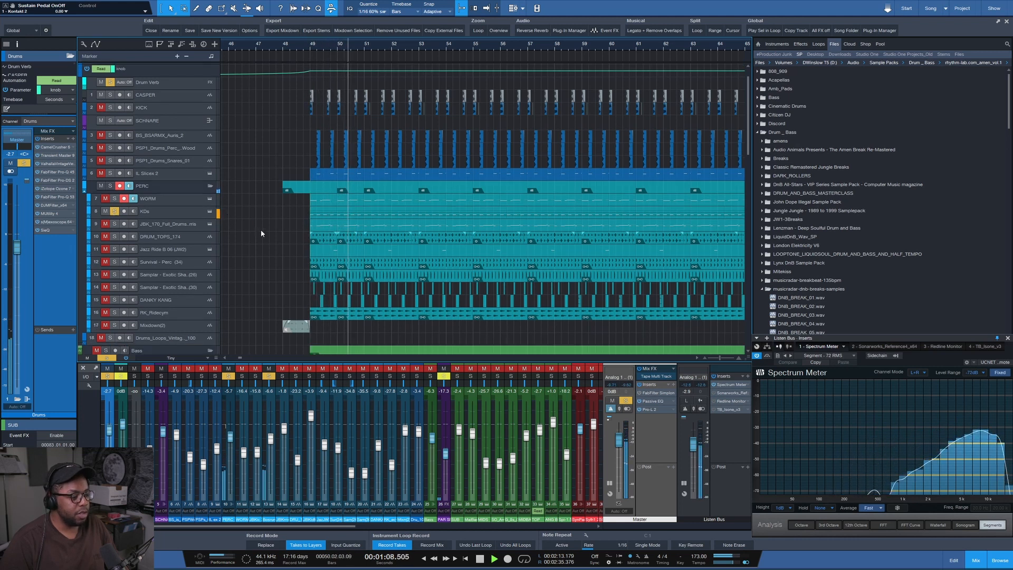
- Audition the JBK_170_Full_Drums, DRUM_TOPS_174 and Jazz Ride B 06 tracks, soloing each alone in turn
left_click(114, 224)
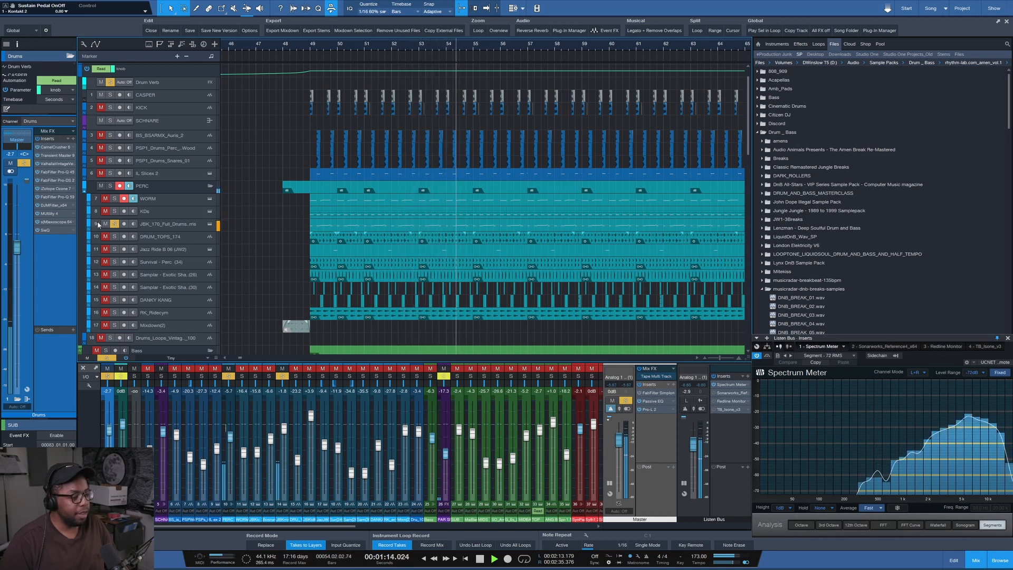
left_click(115, 236)
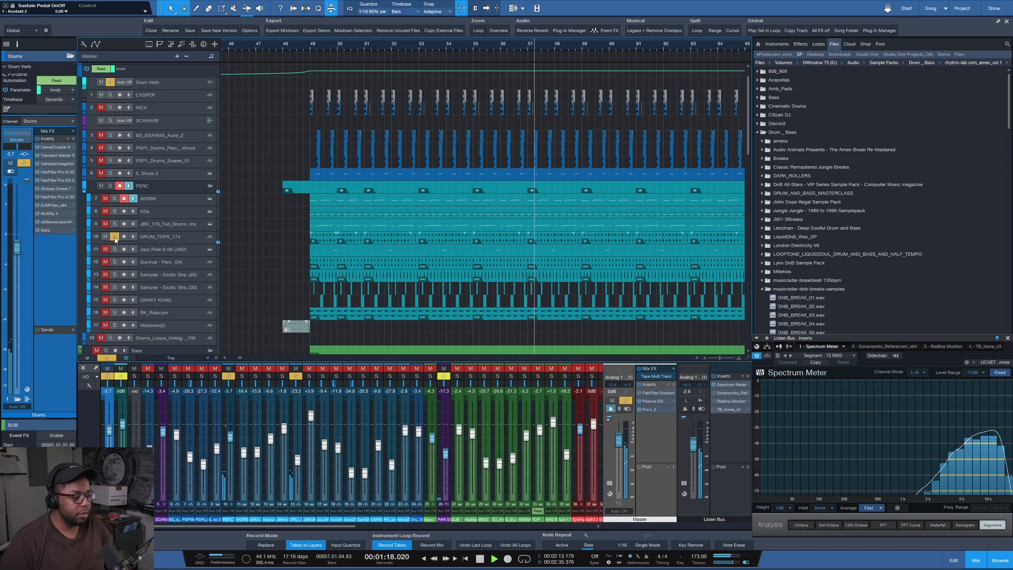
right_click(332, 239)
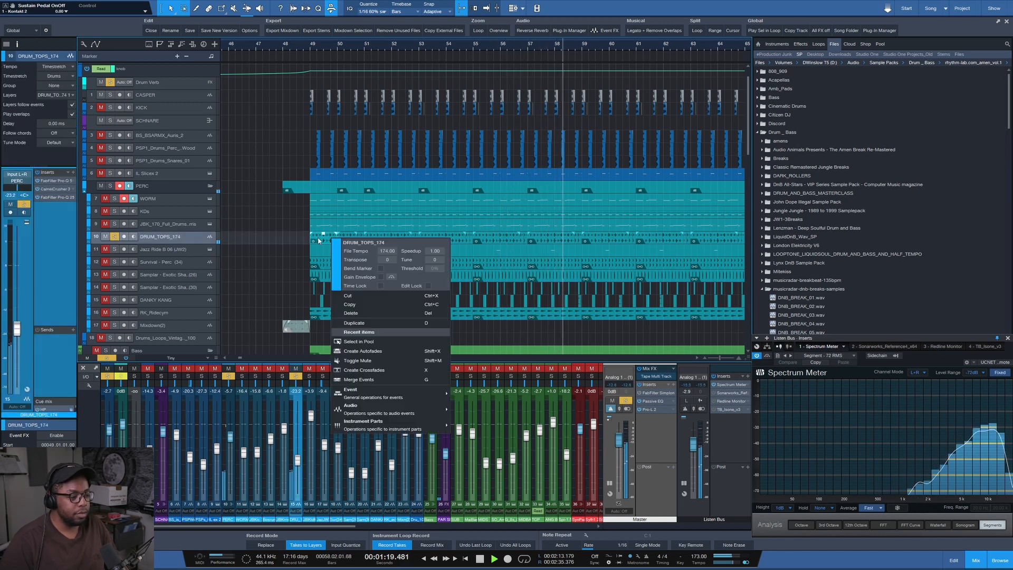
left_click(265, 238)
scroll(259, 238, "down", 2)
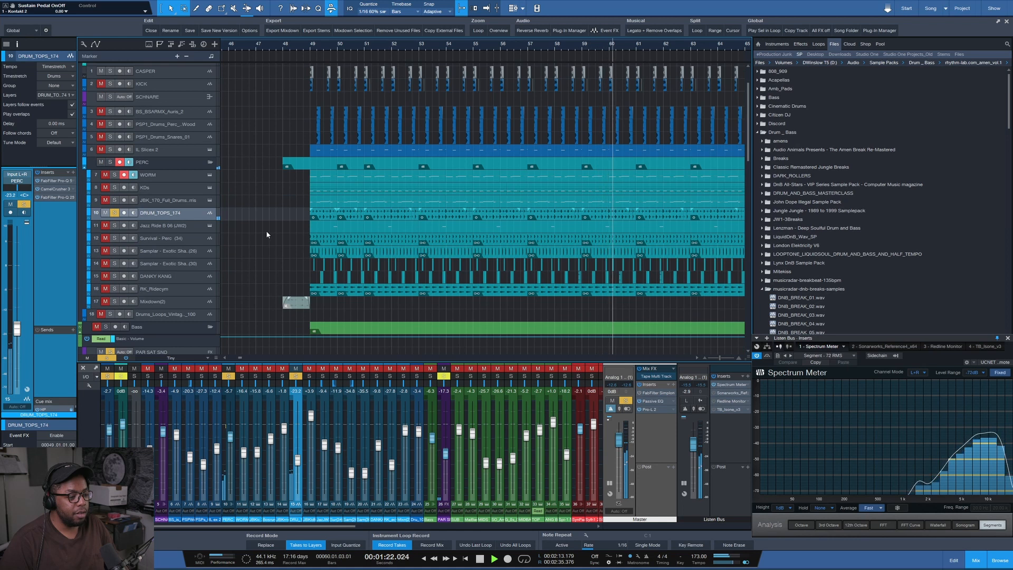
key("space")
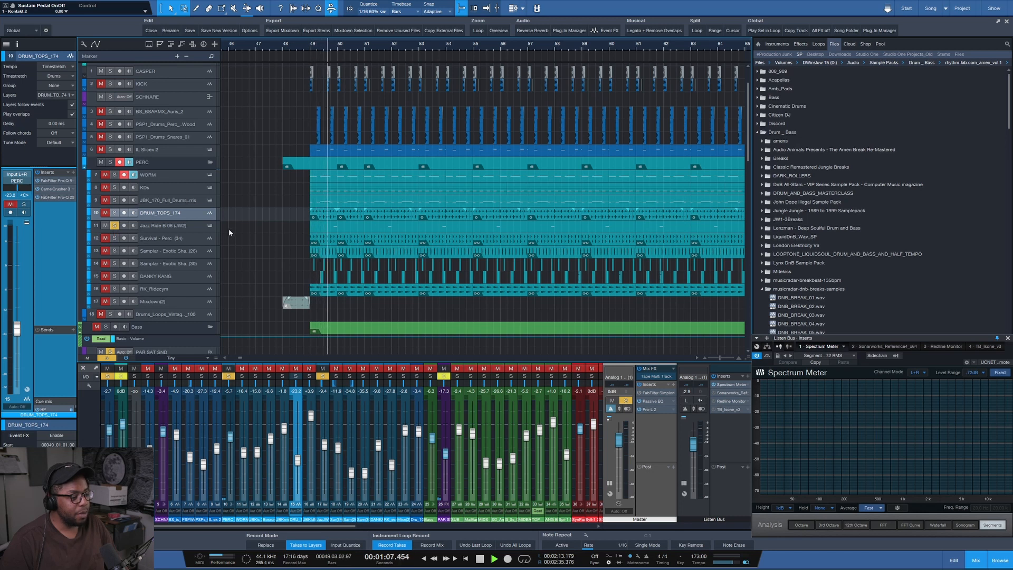
- Audition the Survival - Perc (34) track and both Sampler - Exotic tracks in the PERC folder, soloing each alone in turn
left_click(114, 239)
left_click(114, 238)
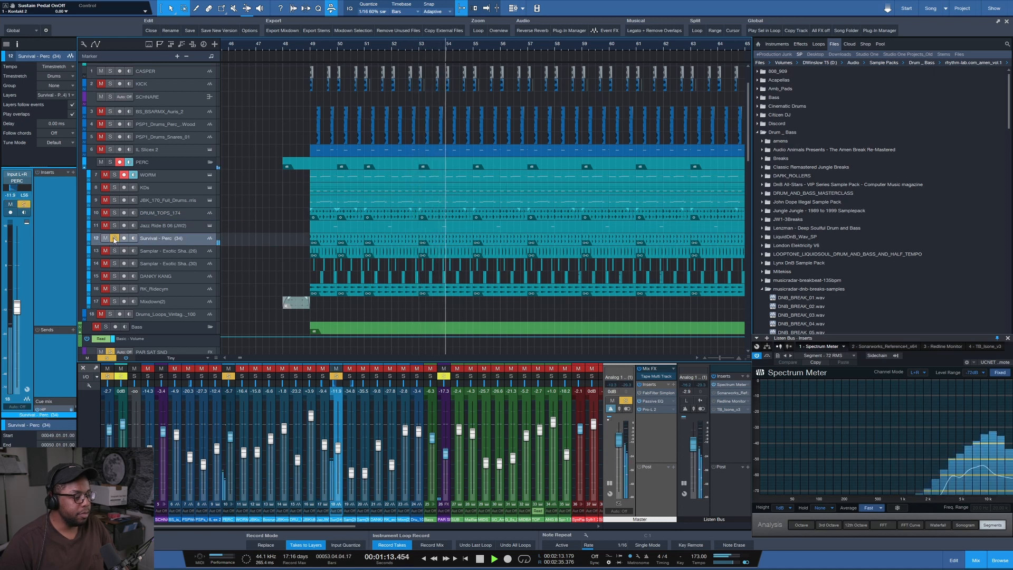
left_click(114, 251)
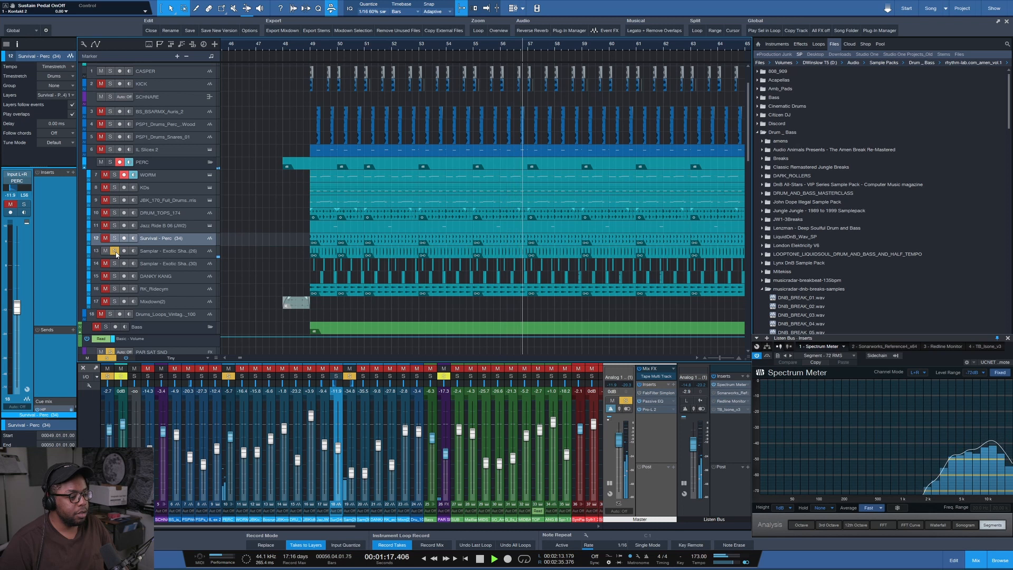
left_click(117, 265)
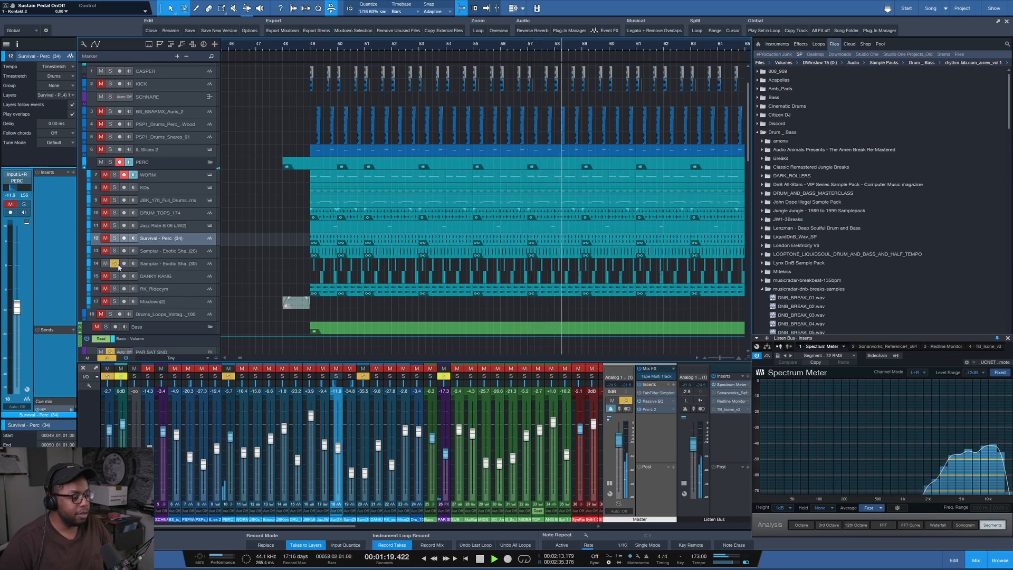
- Audition the DANKY KANG track and the RK_Ridecym track from bar 49, soloing each alone, and stop playback
scroll(241, 258, "down", 1)
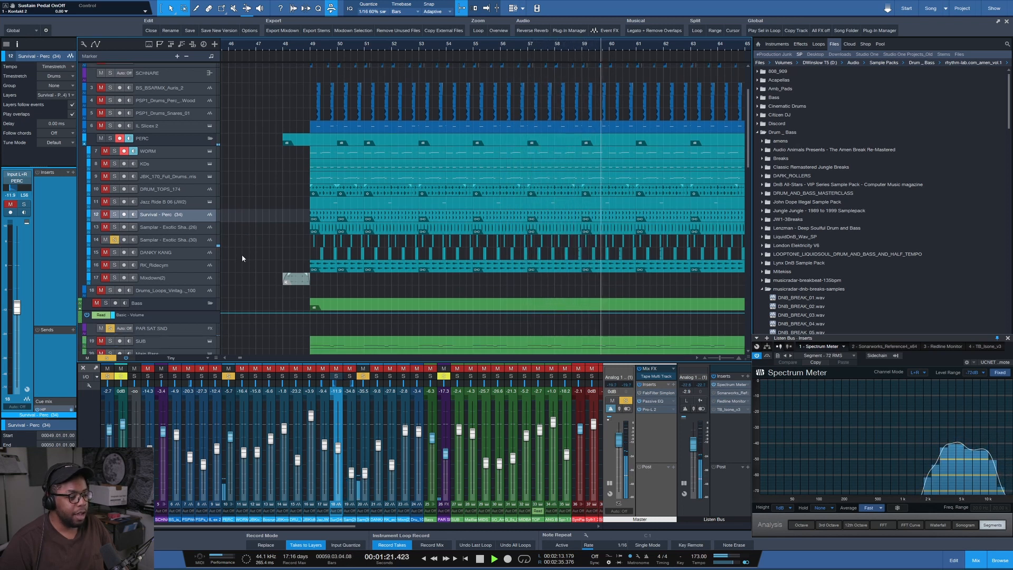
left_click(115, 252)
scroll(256, 46, "down", 2)
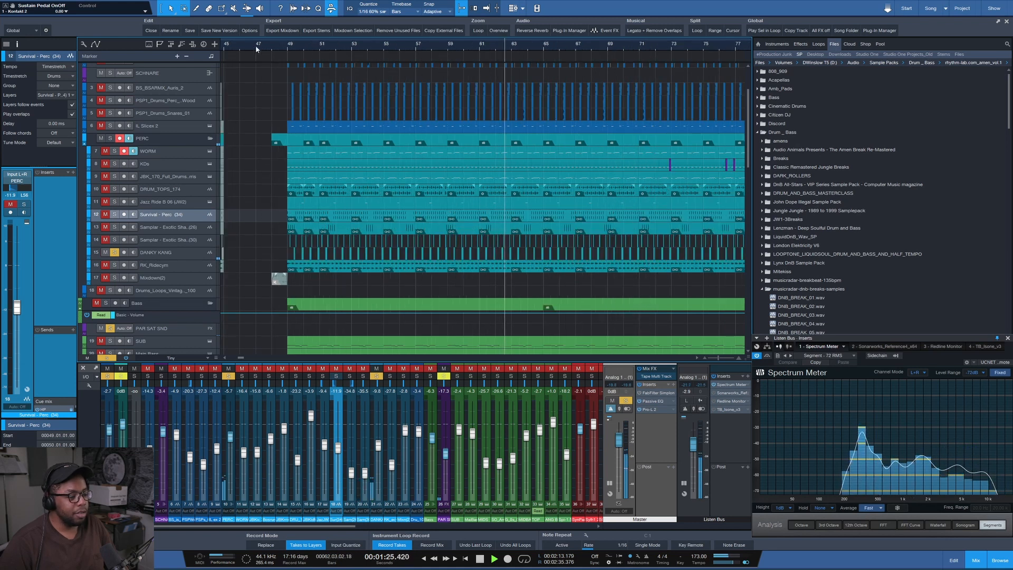
left_click_drag(167, 260, 167, 261)
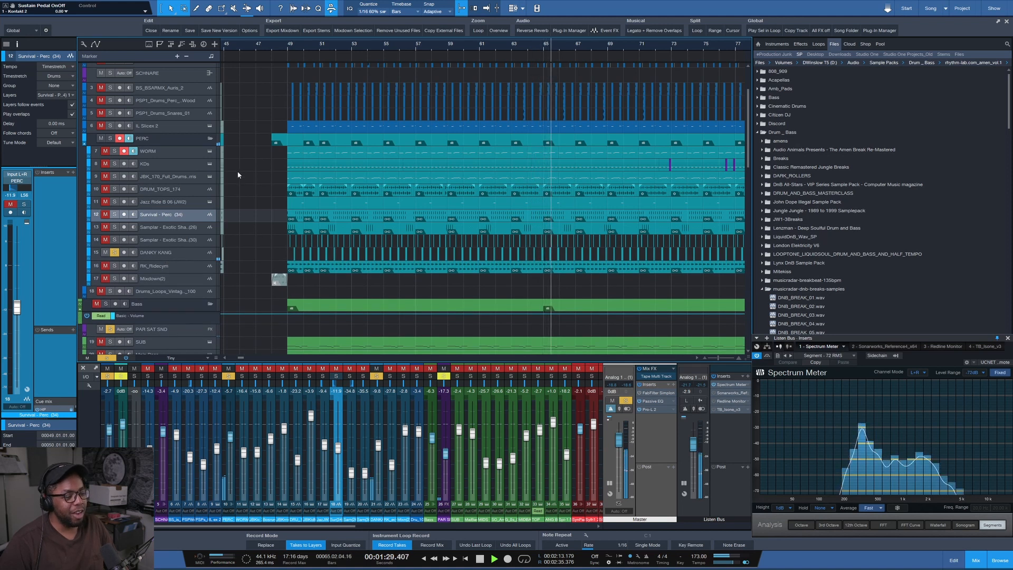
key("space")
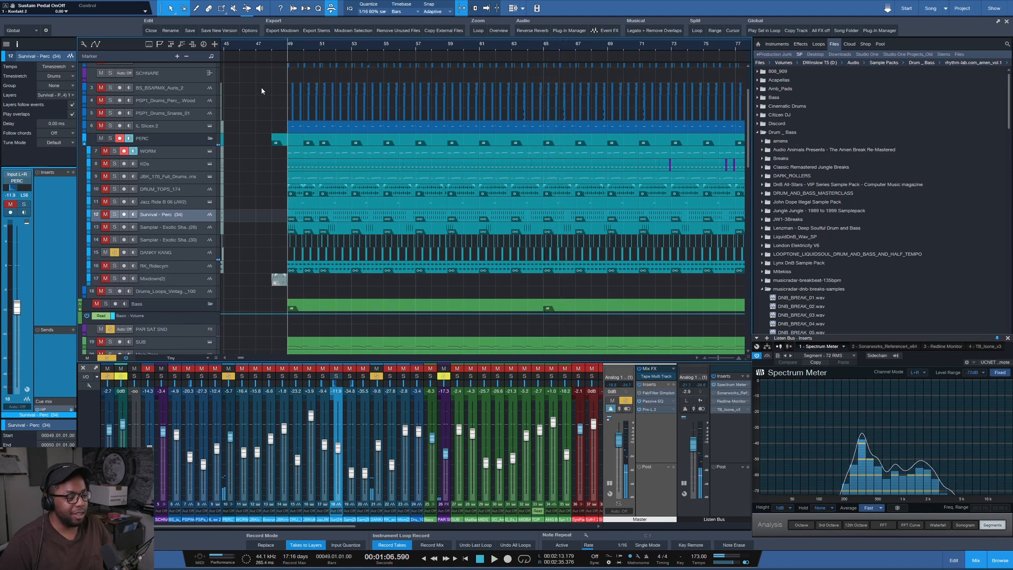
scroll(288, 50, "up", 6)
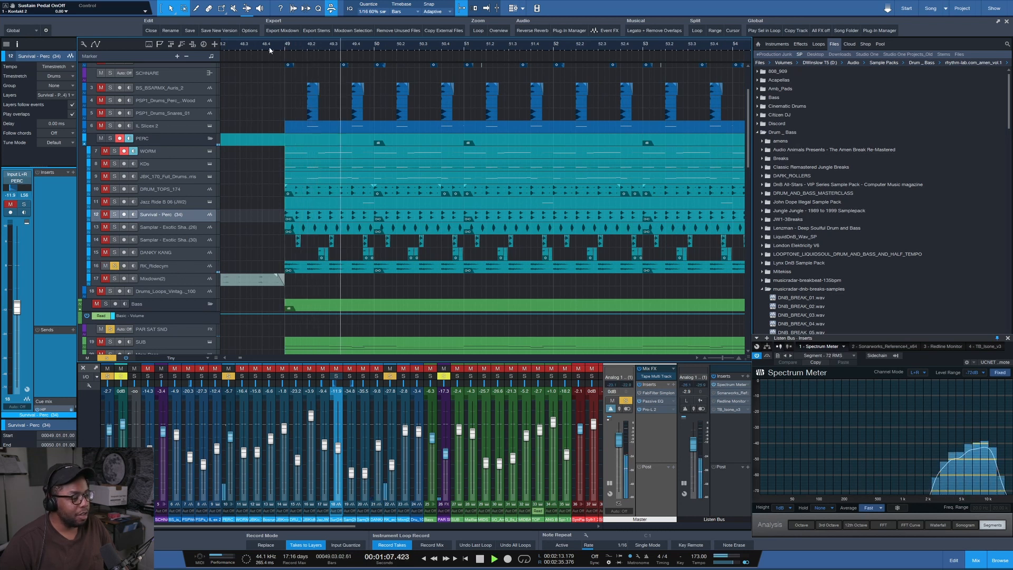
scroll(267, 49, "down", 6)
key("space")
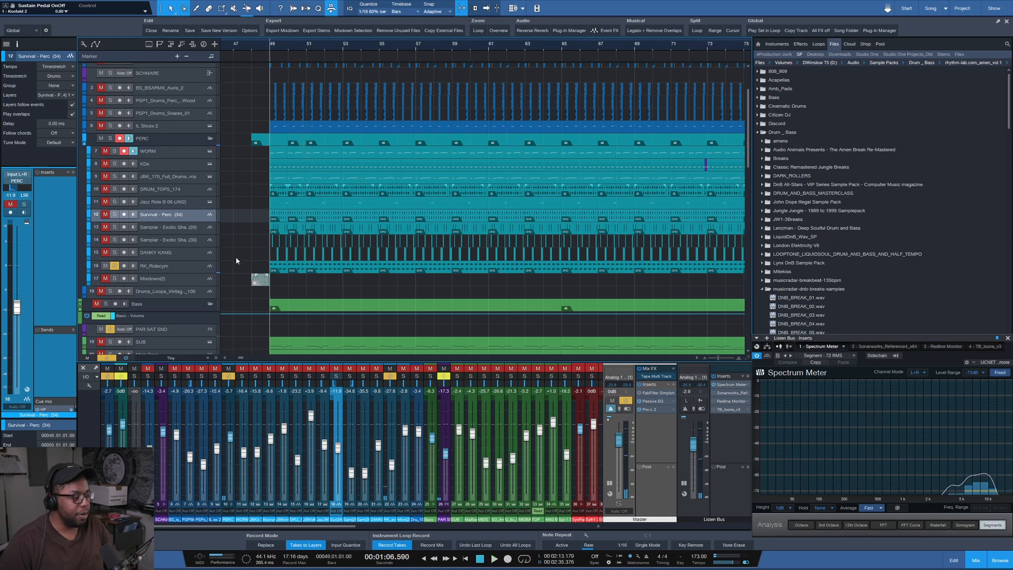
- Solo the whole PERC folder track, play its combined layers from bar 49 and stop playback
scroll(270, 47, "down", 2)
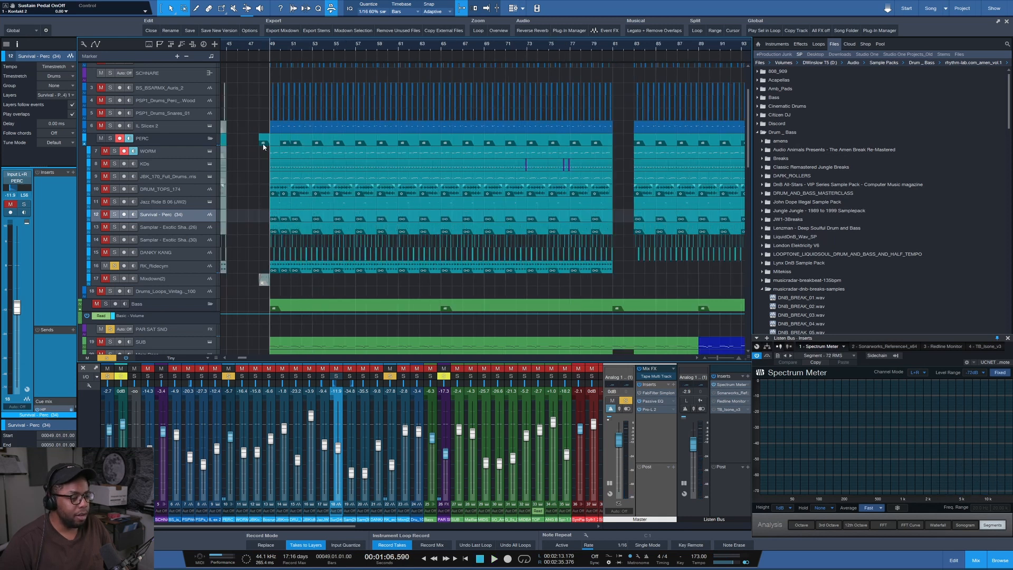
scroll(258, 173, "up", 3)
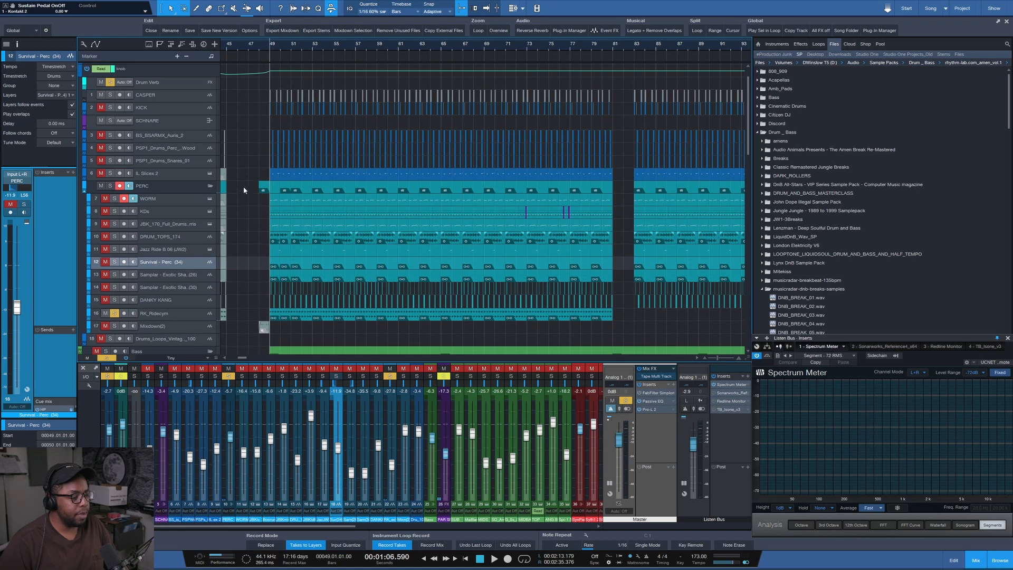
left_click(110, 187)
key("space")
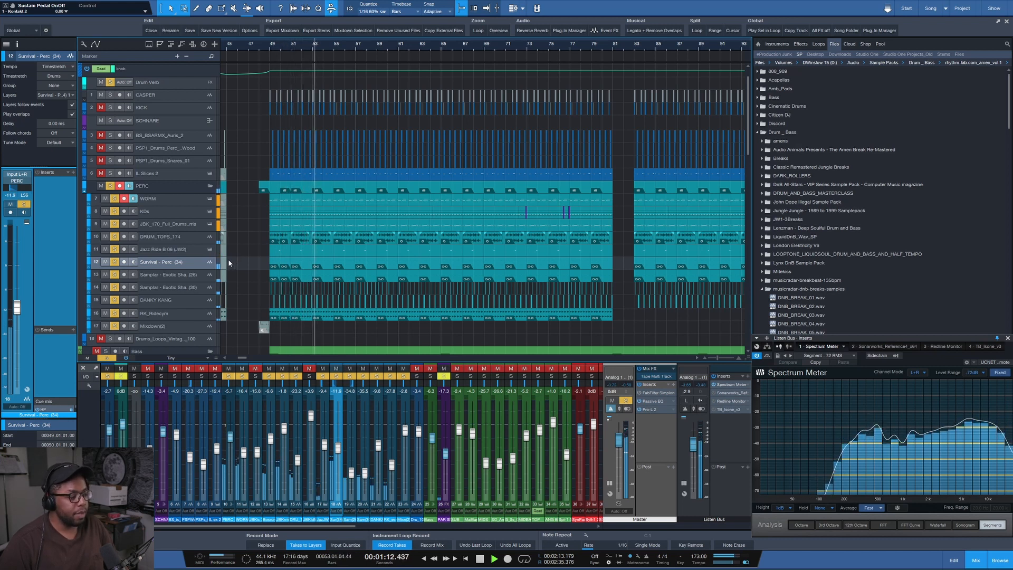
key("space")
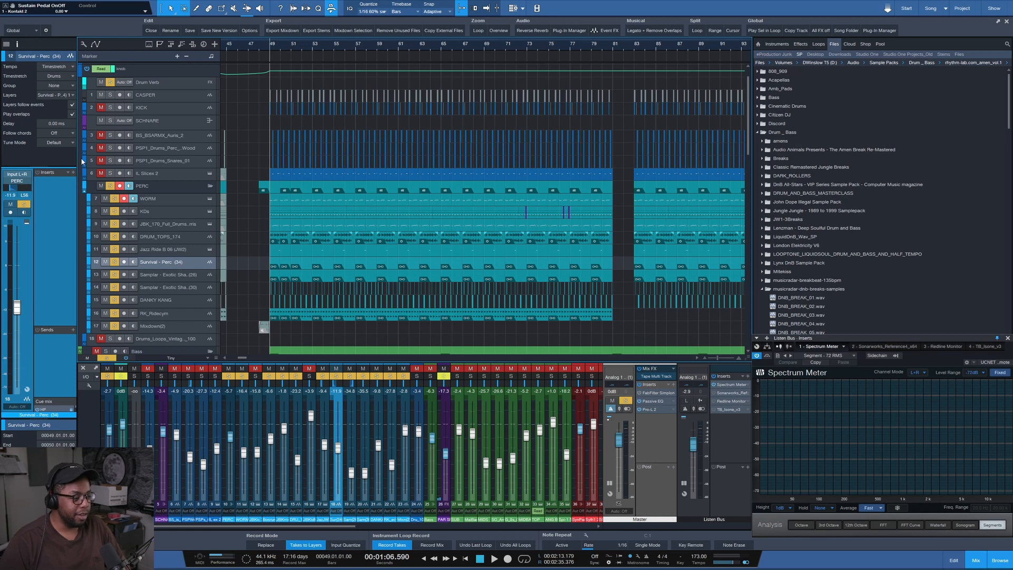
- Audition the SCHNARE bus layers together with the KICK track from bar 49, and select the SCHNARE bus
left_click(110, 121)
left_click(110, 120)
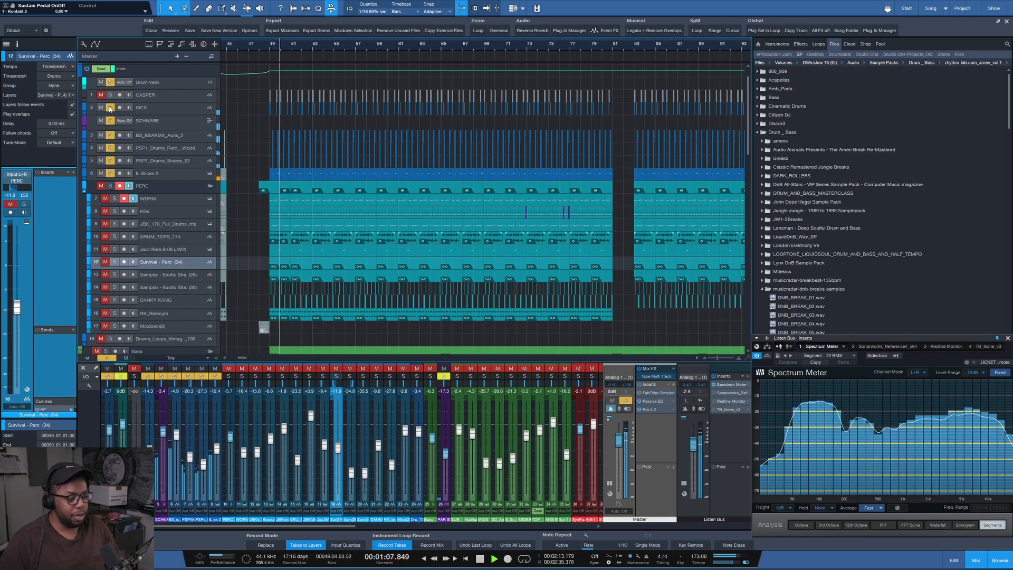
key("space")
left_click(155, 121)
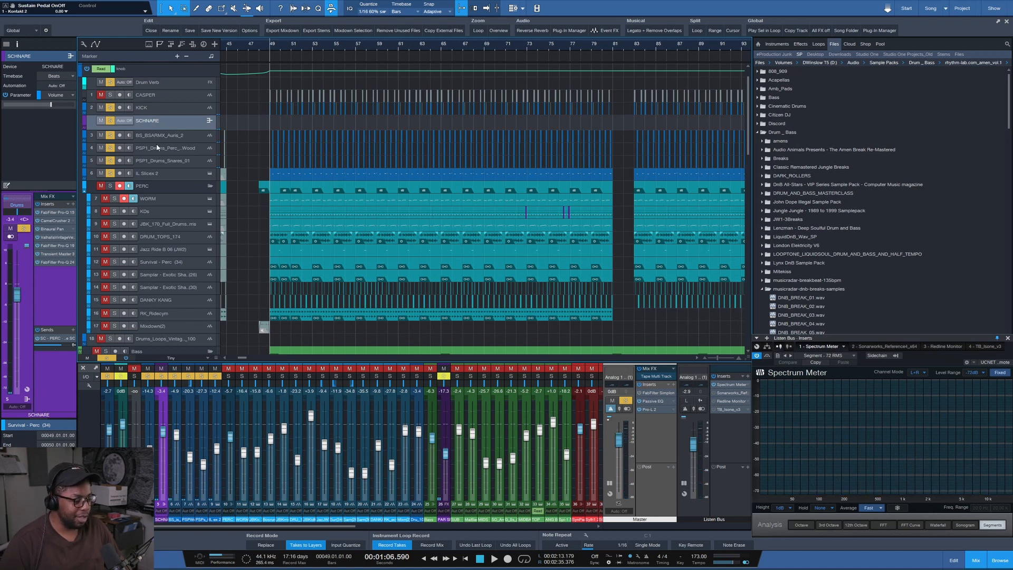
key("space")
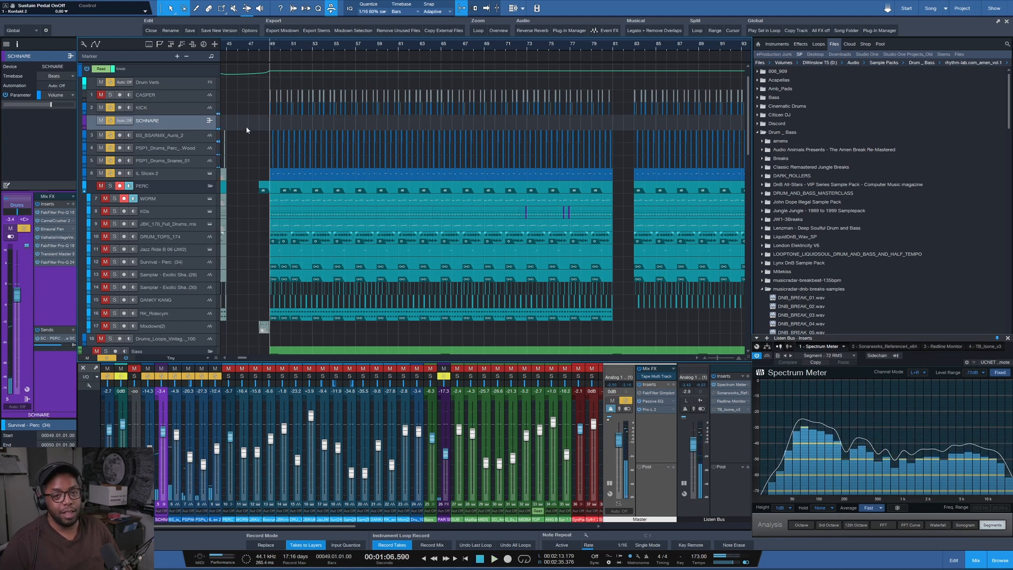
- Solo only the CASPER track, play it from bar 49 and stop playback
scroll(246, 126, "up", 2)
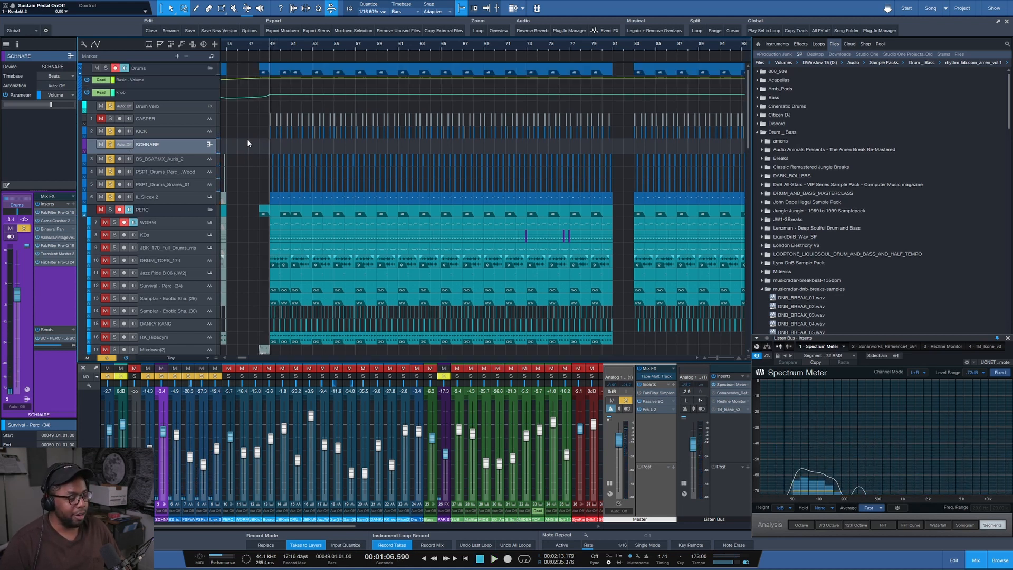
left_click(110, 119)
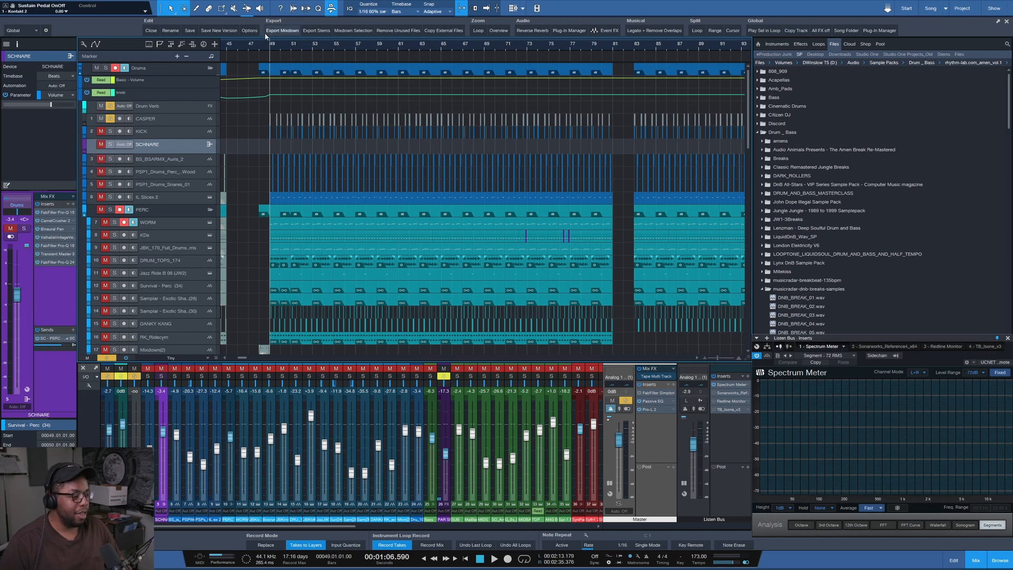
scroll(270, 43, "up", 10)
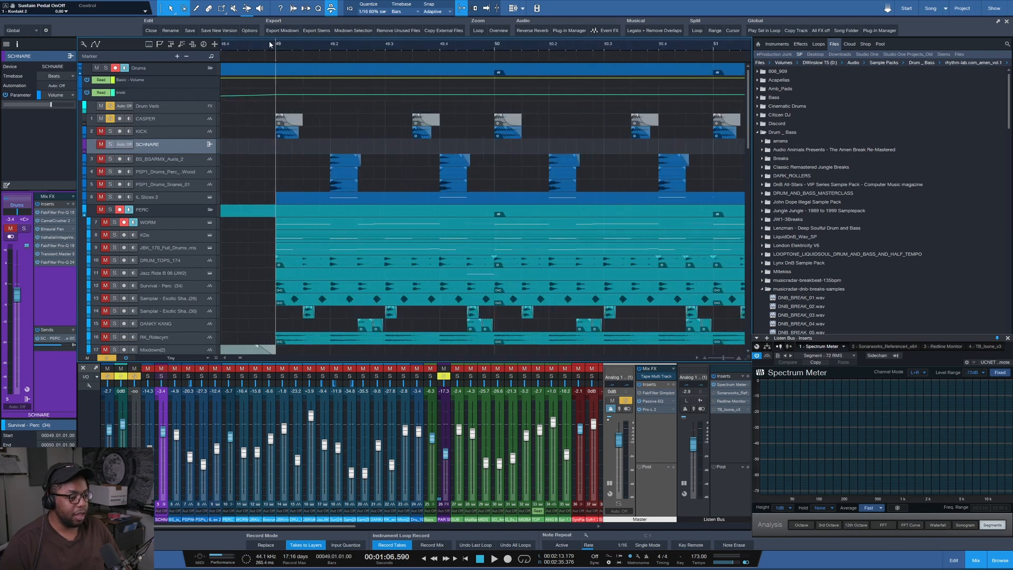
scroll(270, 44, "down", 5)
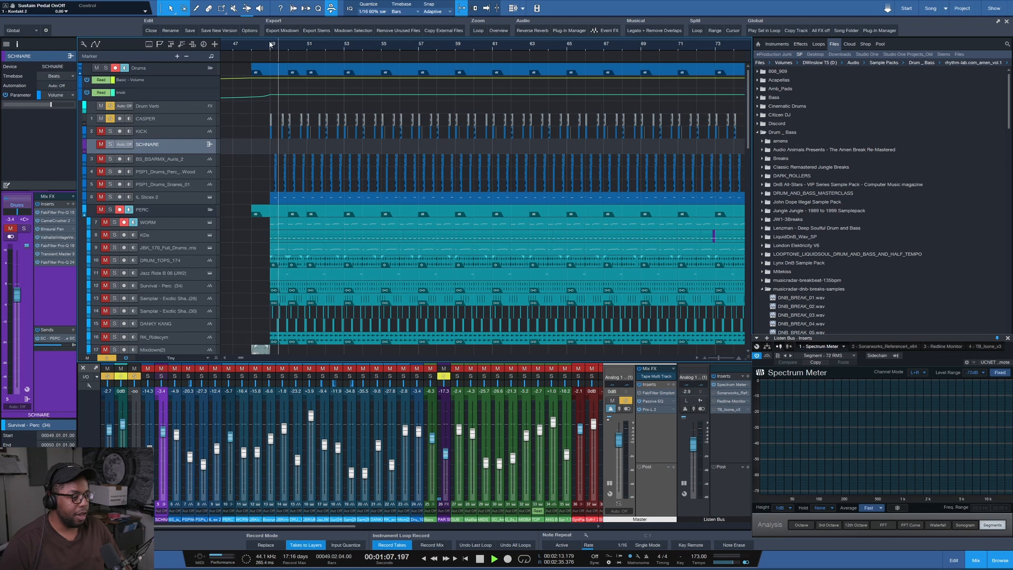
key("space")
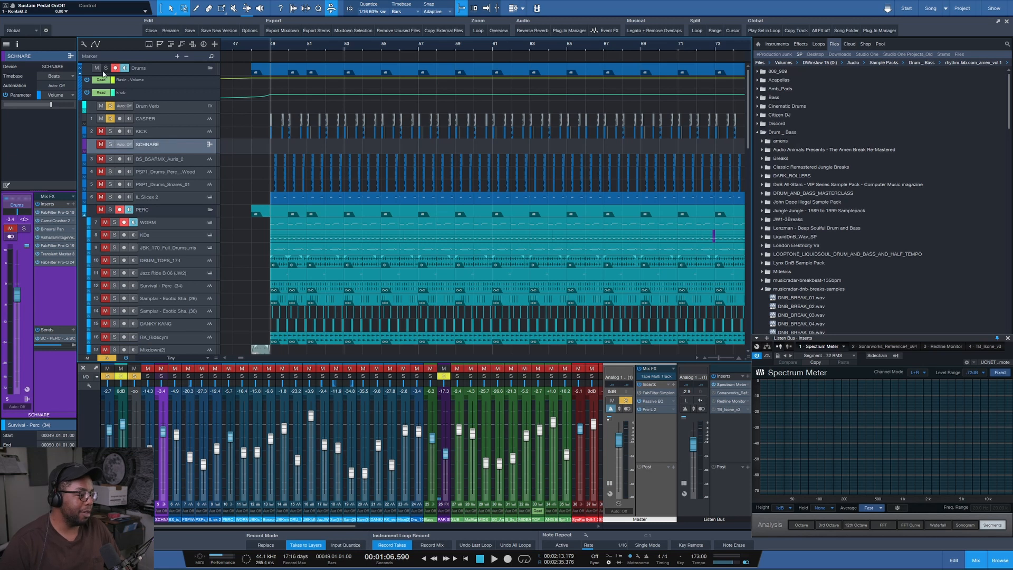
- Solo only the BS_BSARMX snare layer of the SCHNARE bus and audition it from bar 49
scroll(195, 189, "down", 2)
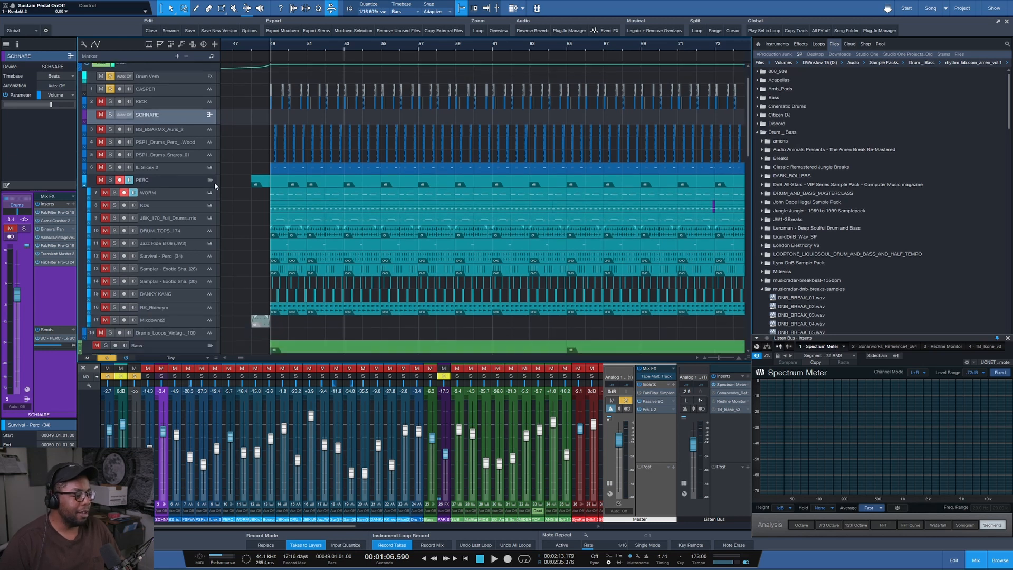
left_click(110, 129)
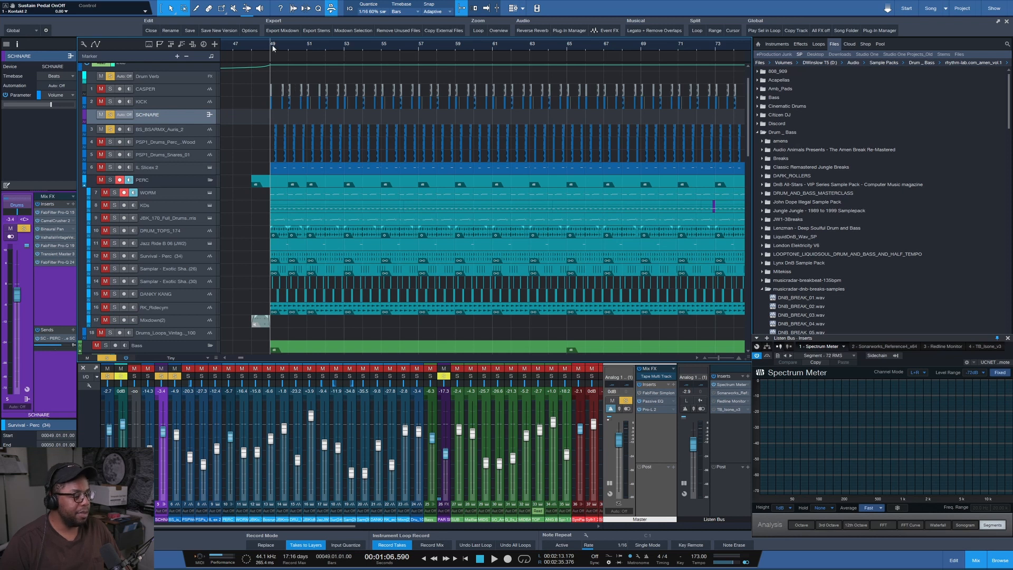
scroll(273, 48, "up", 5)
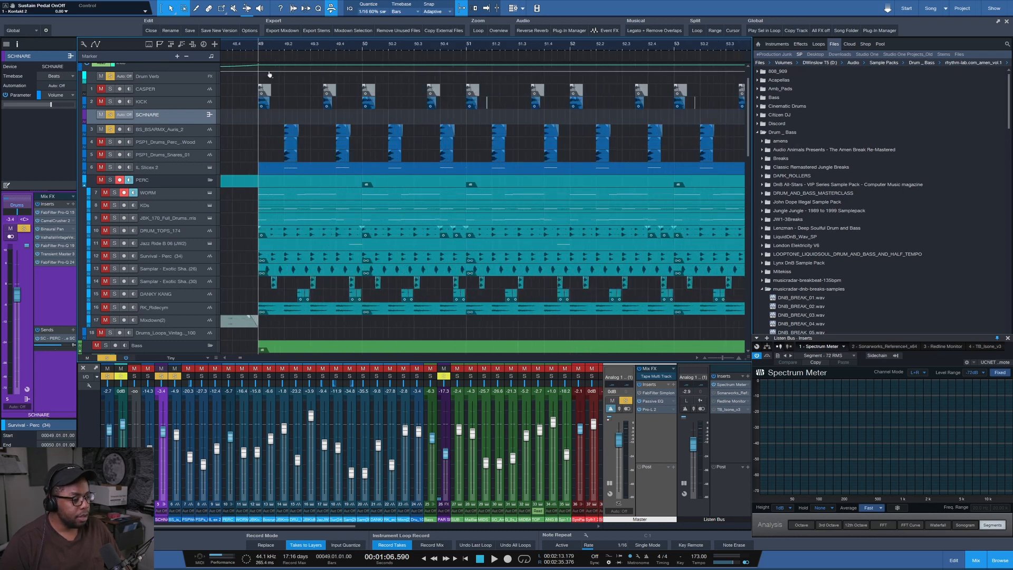
scroll(260, 105, "up", 1)
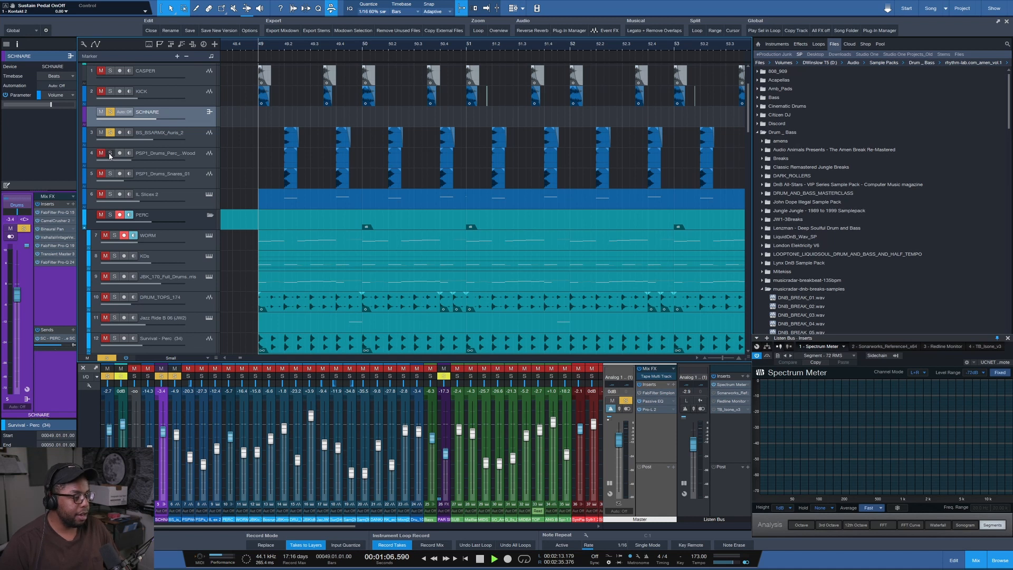
key("space")
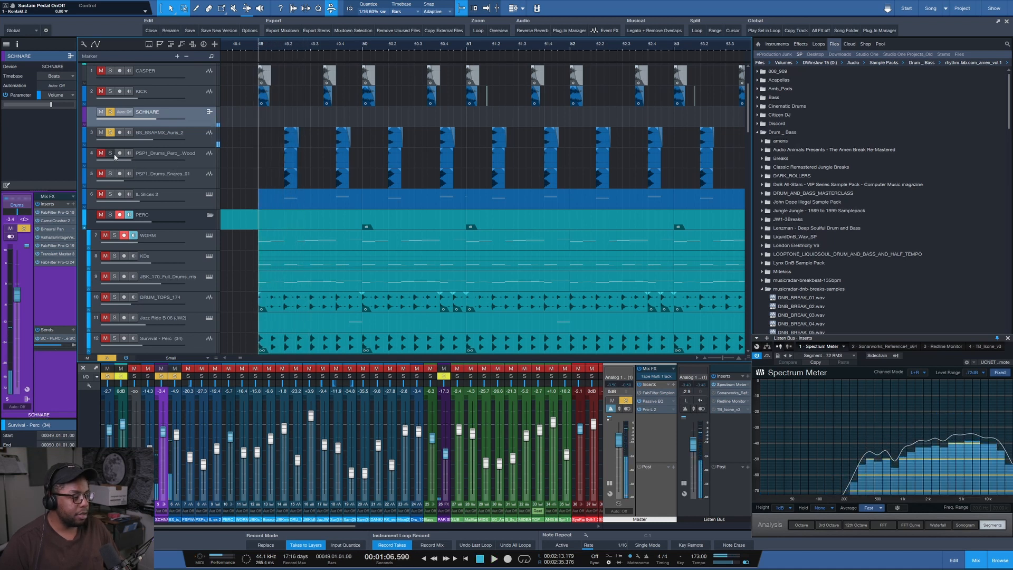
- Audition the PSP1_Drums_Perc Wood, PSP1_Drums_Snares_01 and IL Slices 2 tracks from bar 49, soloing each in turn
left_click(109, 153)
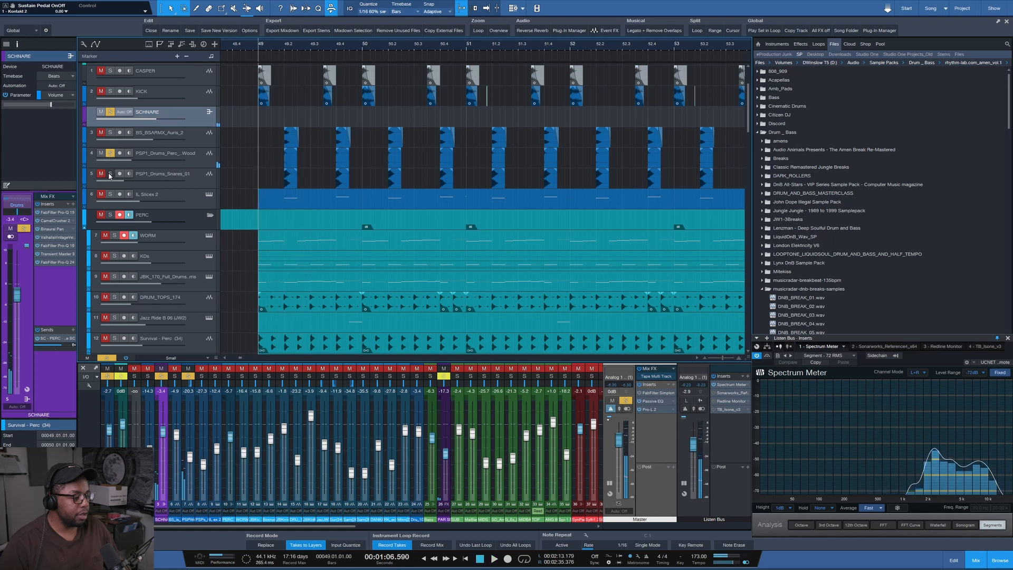
left_click(109, 175)
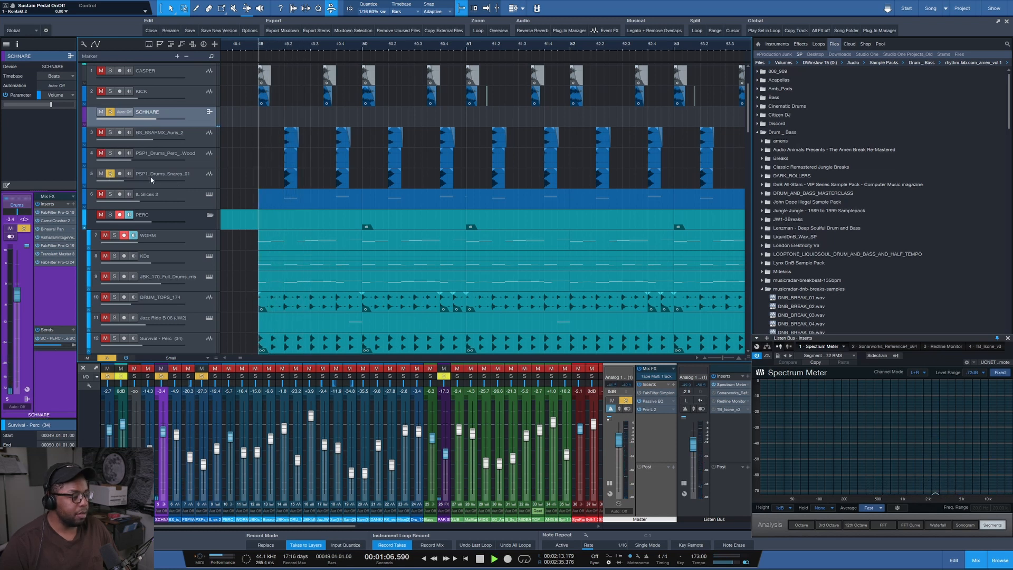
key("space")
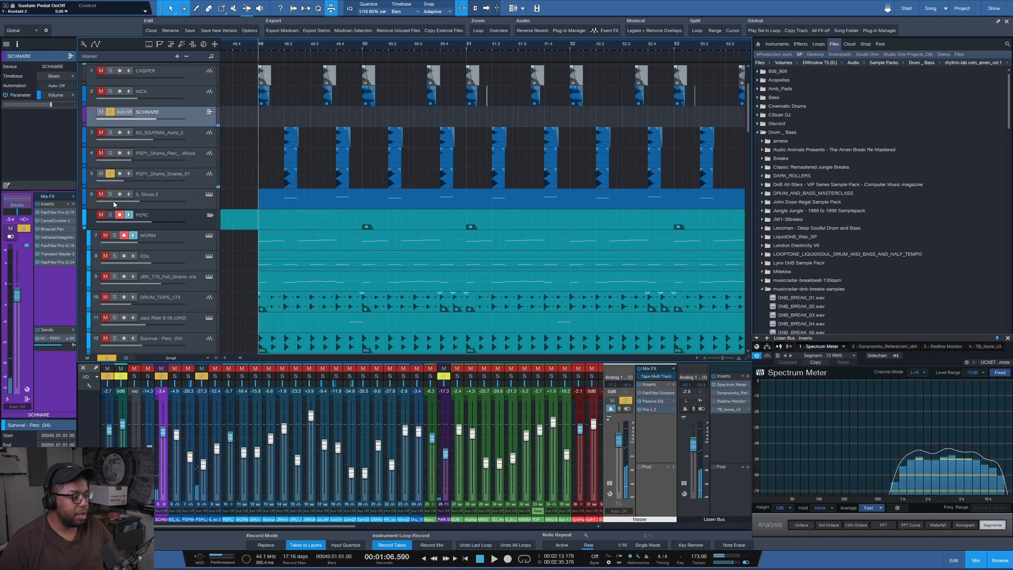
left_click(111, 195)
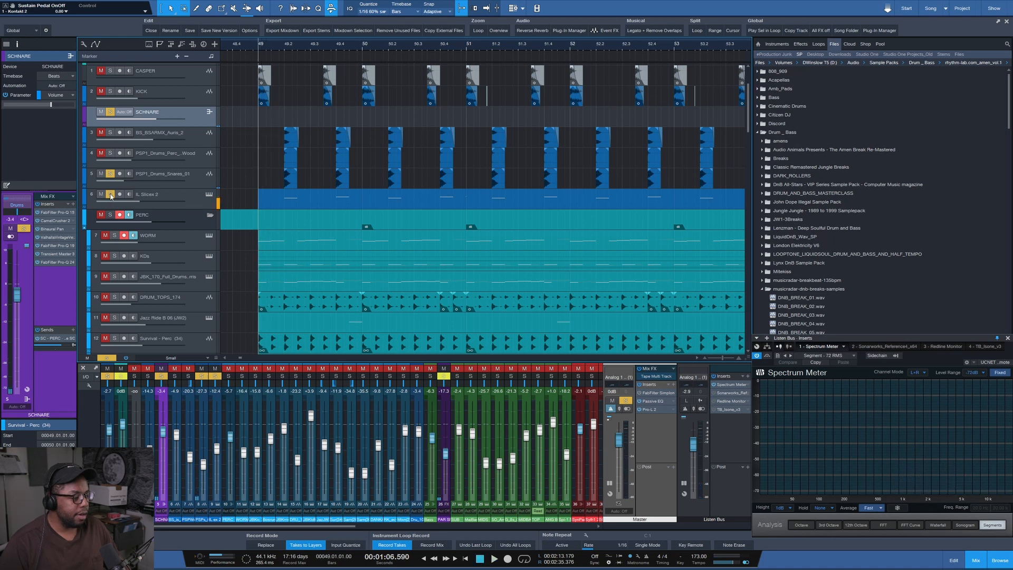
key("space")
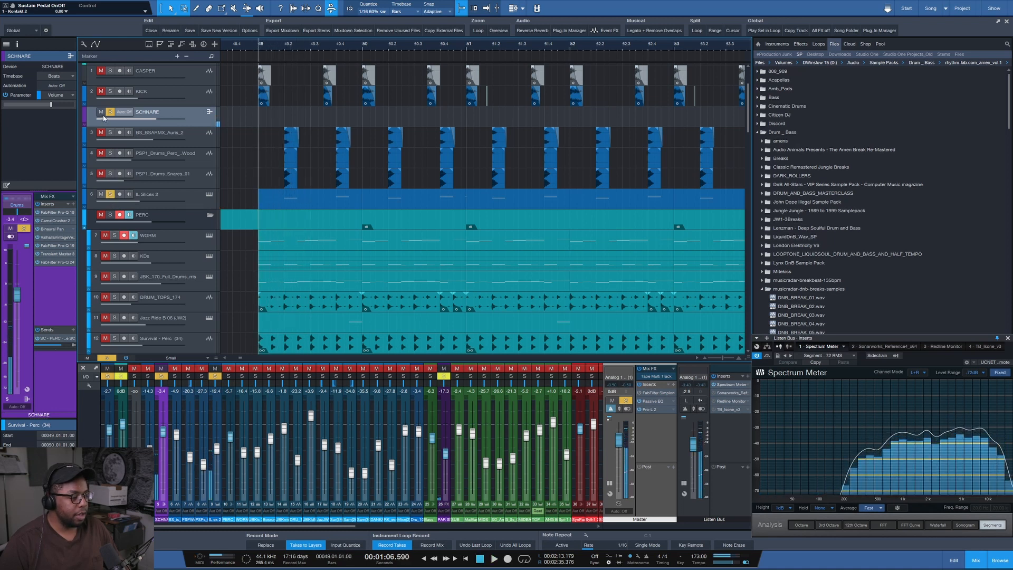
- Solo the SCHNARE bus with all its layers, play them together from bar 49 and stop playback
left_click(109, 112)
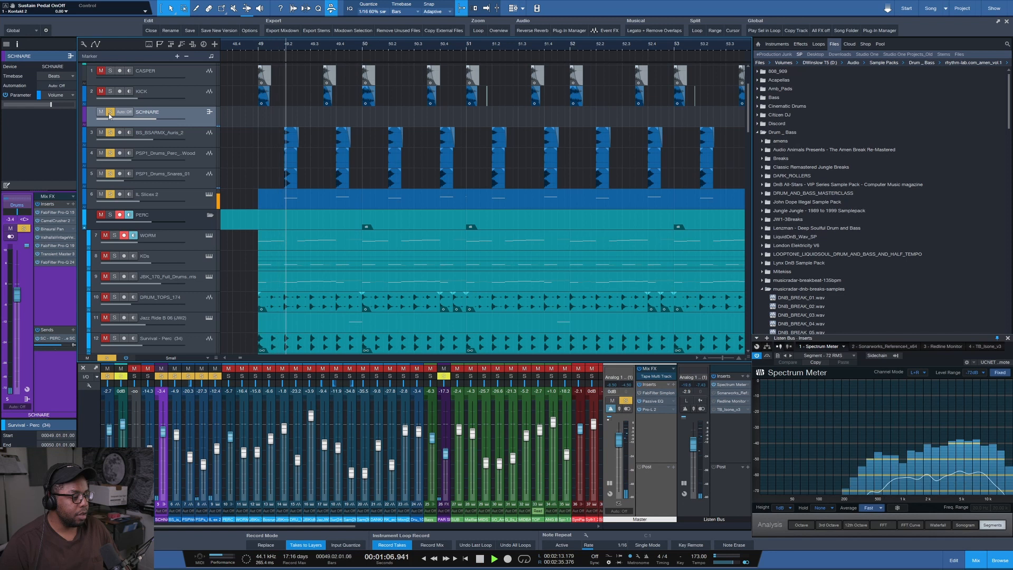
key("space")
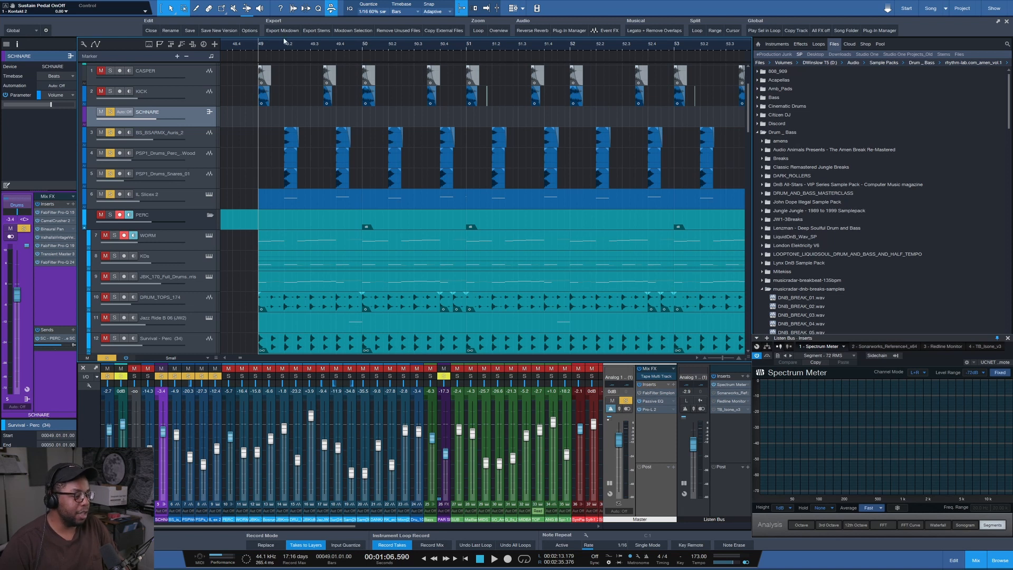
scroll(260, 49, "down", 3)
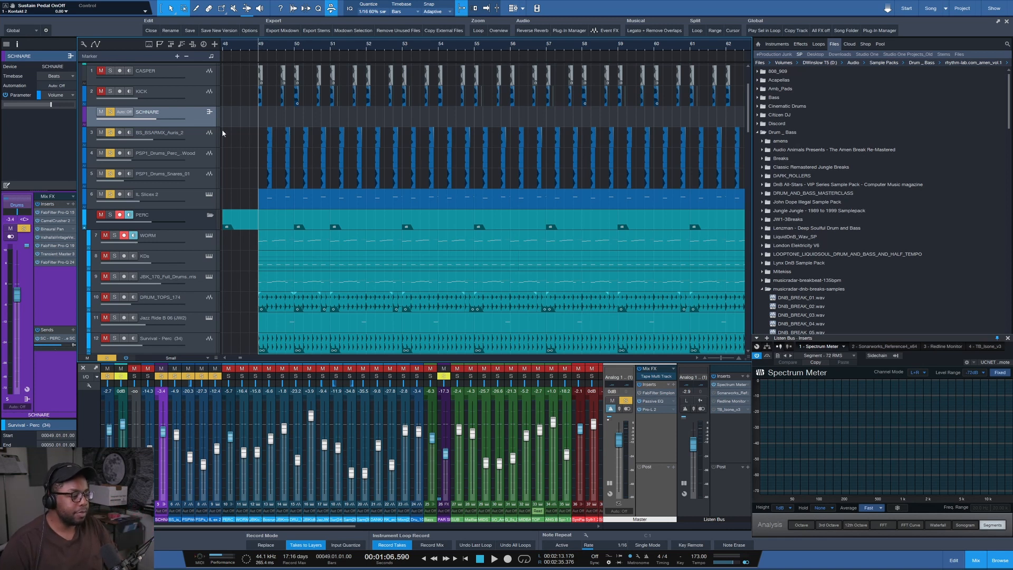
scroll(259, 44, "up", 6)
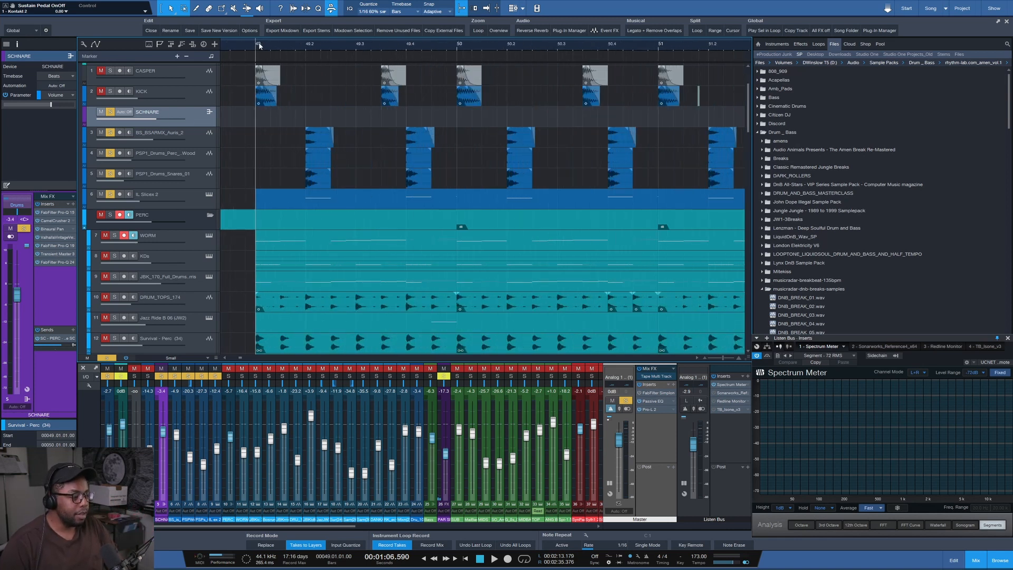
- Shrink the track heights to fit more tracks in the arrangement and solo the whole Drums folder
scroll(259, 44, "down", 8)
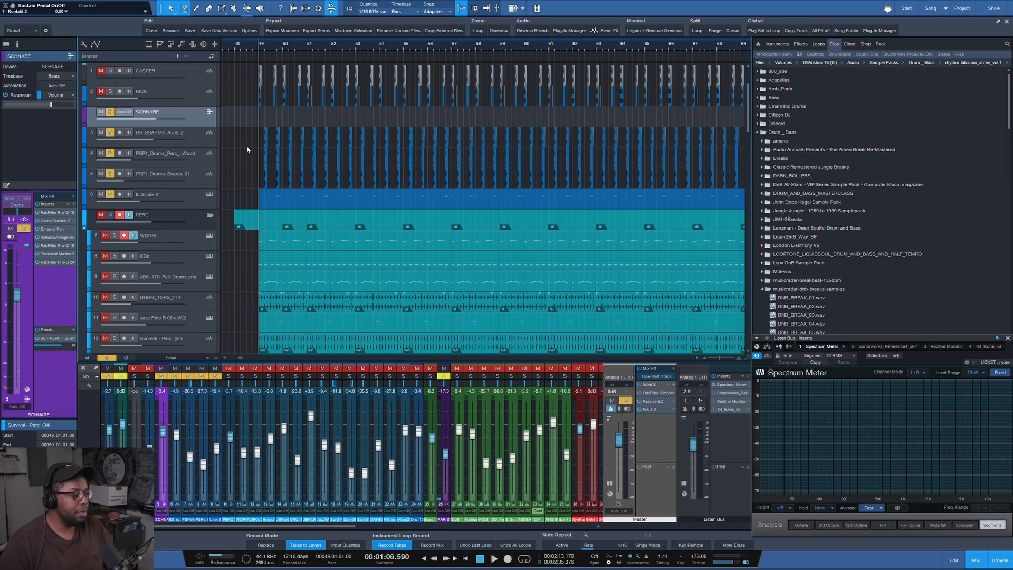
key("shift+w")
scroll(258, 46, "up", 6)
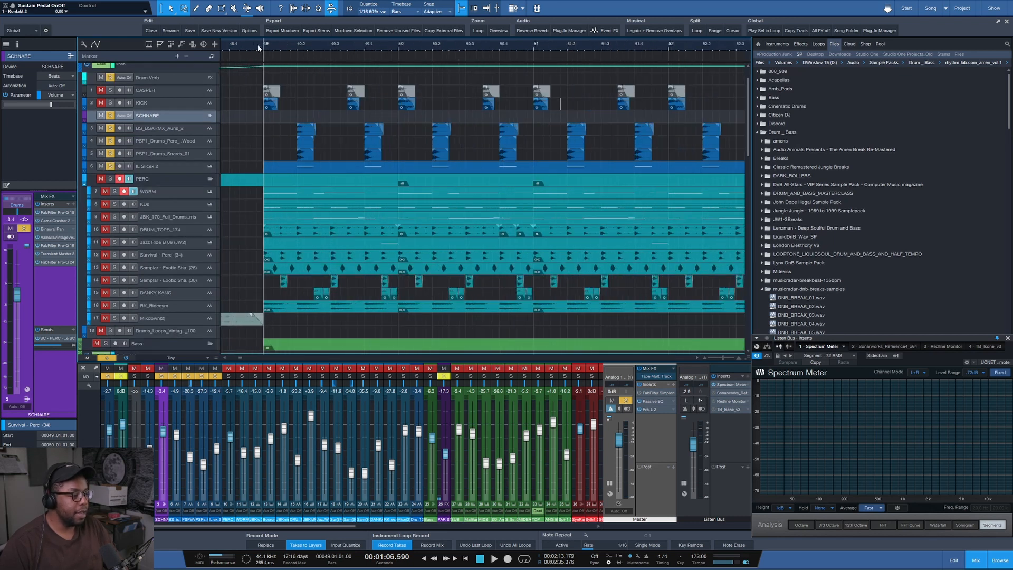
scroll(258, 46, "down", 3)
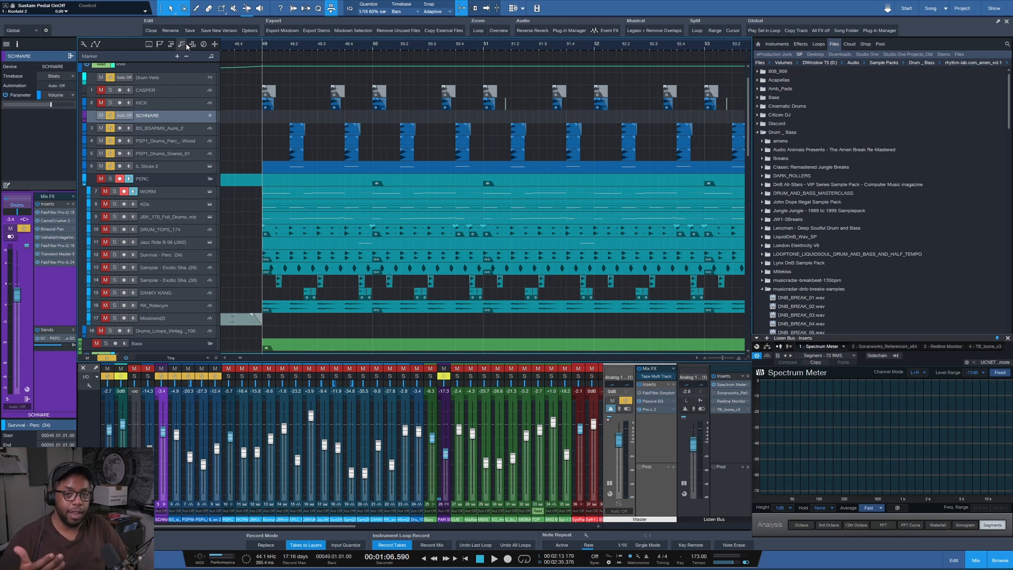
scroll(246, 123, "up", 2)
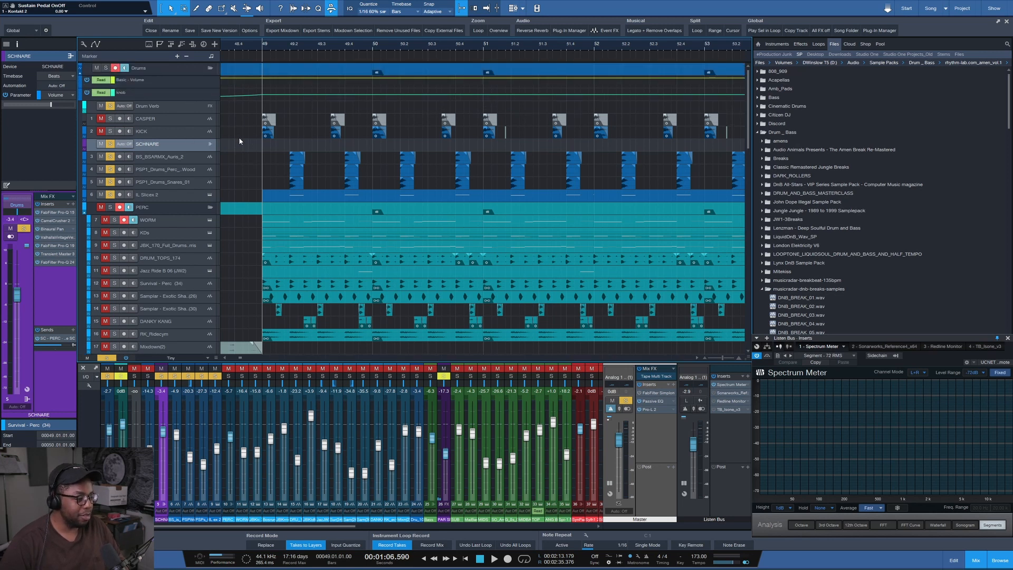
key("shift+w")
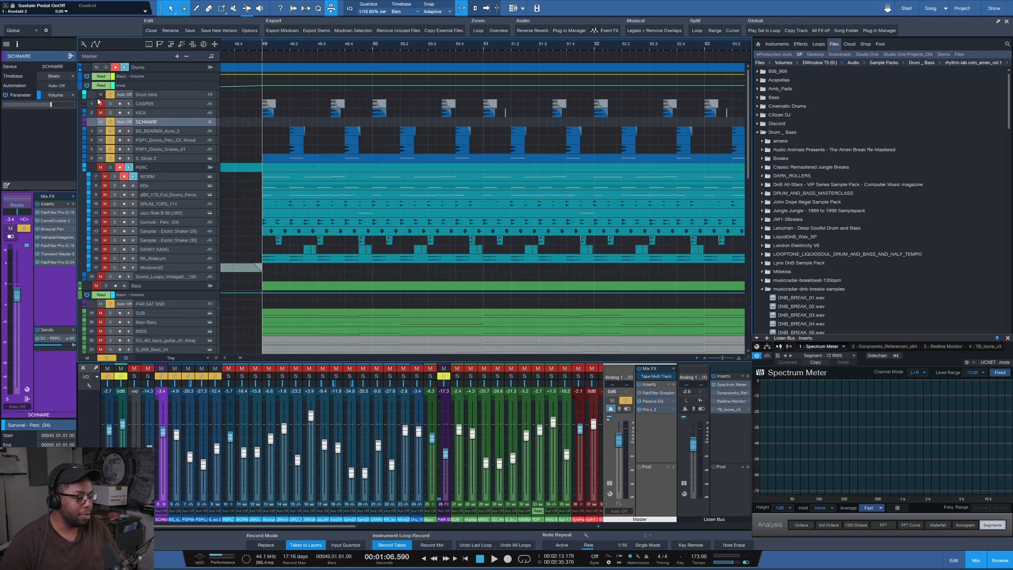
left_click(106, 68)
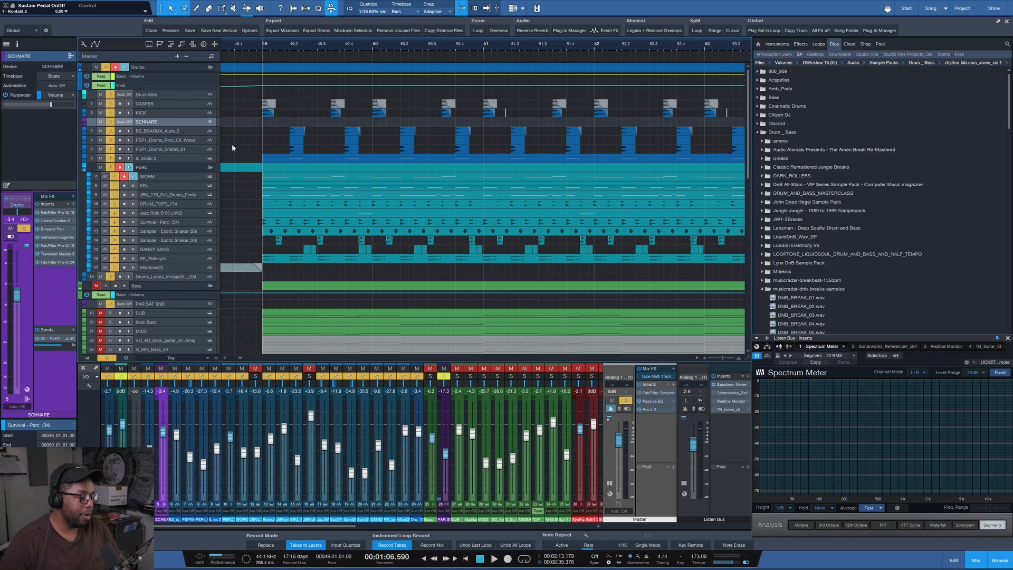
- Solo only the KDs track, audition it from bar 72 around its purple events and stop playback
scroll(254, 43, "down", 8)
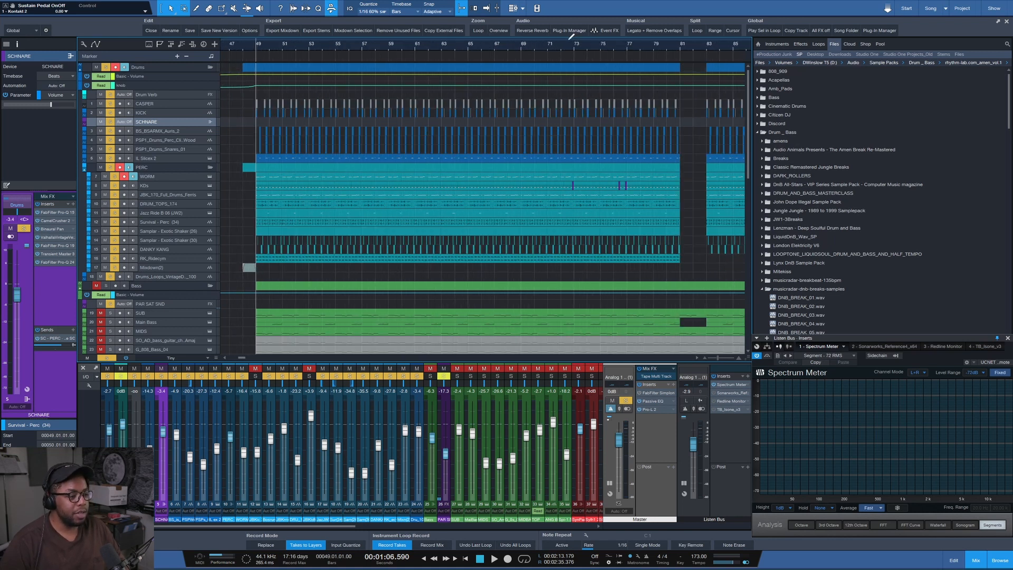
scroll(578, 38, "down", 5)
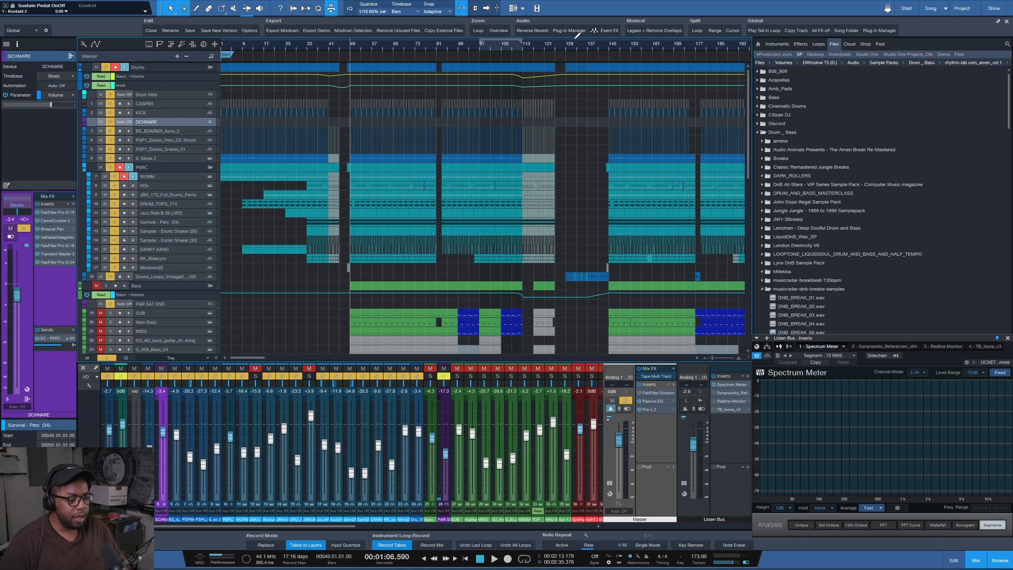
scroll(413, 46, "up", 15)
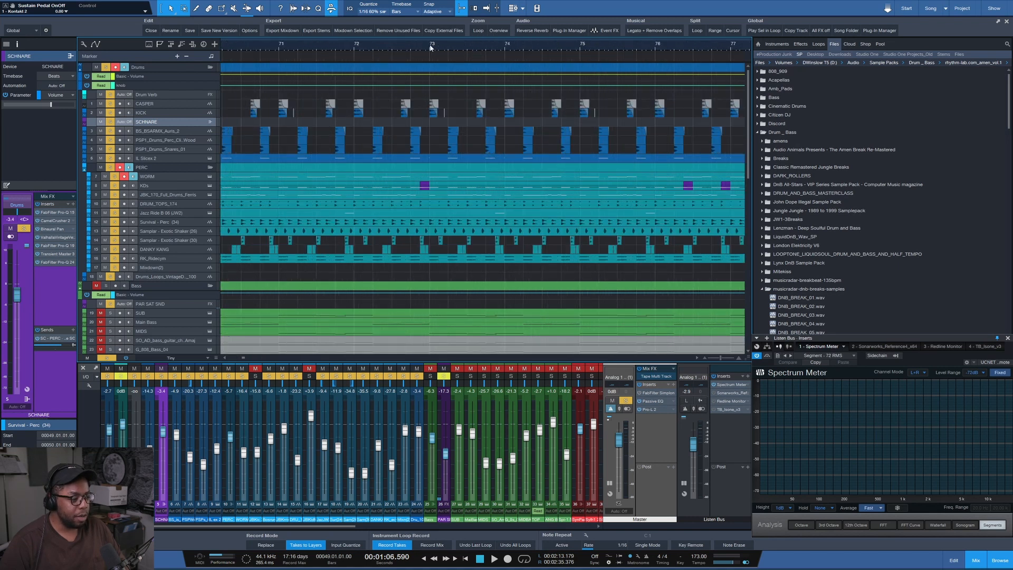
left_click(363, 47)
key("space")
left_click(115, 194)
left_click(115, 185)
key("space")
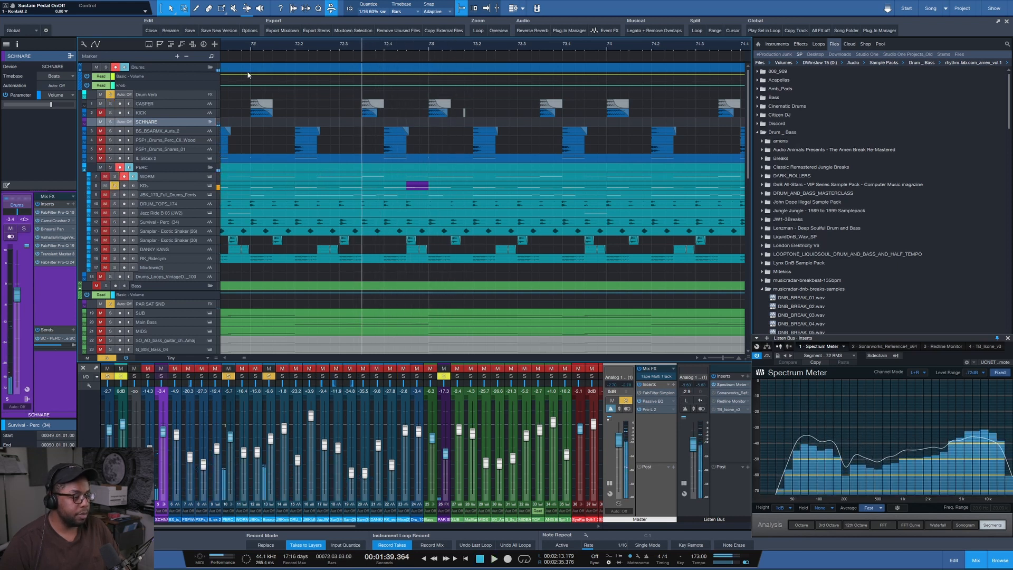
left_click(250, 45)
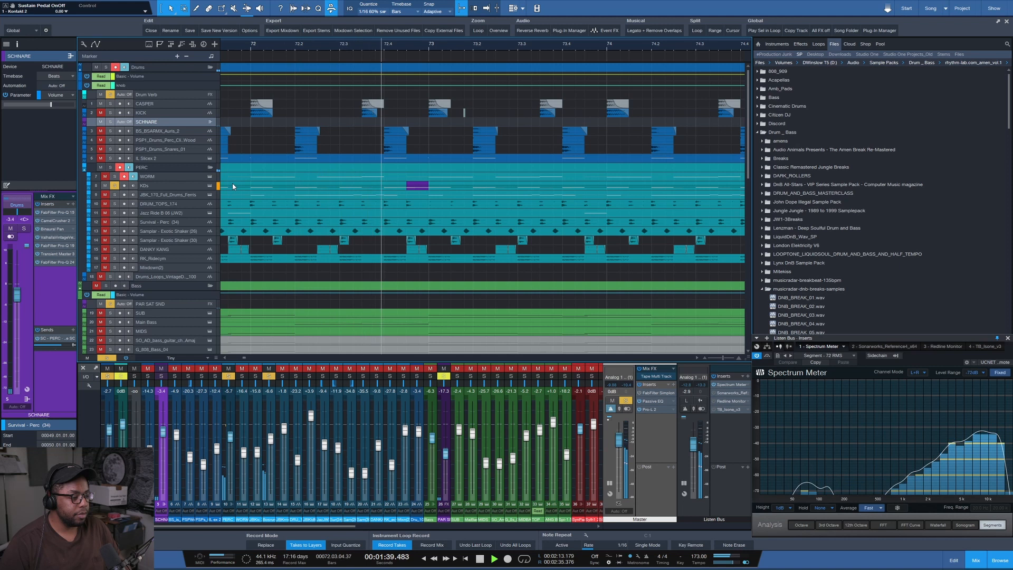
key("space")
- Solo only the Drums_Loops_Vintage track and play its breakdown loop from bar 137
scroll(324, 48, "down", 2)
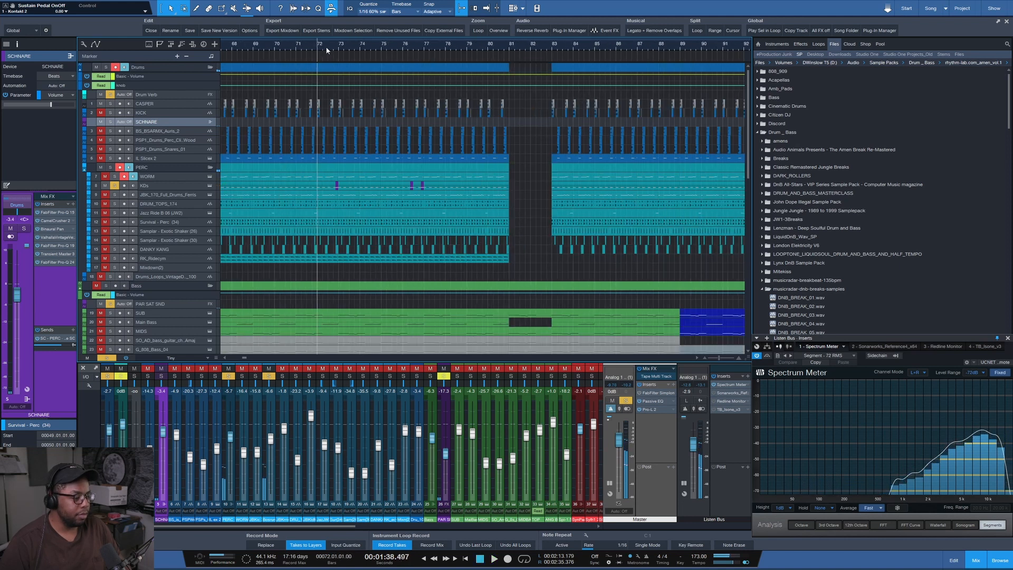
scroll(310, 50, "down", 1)
scroll(309, 50, "down", 3)
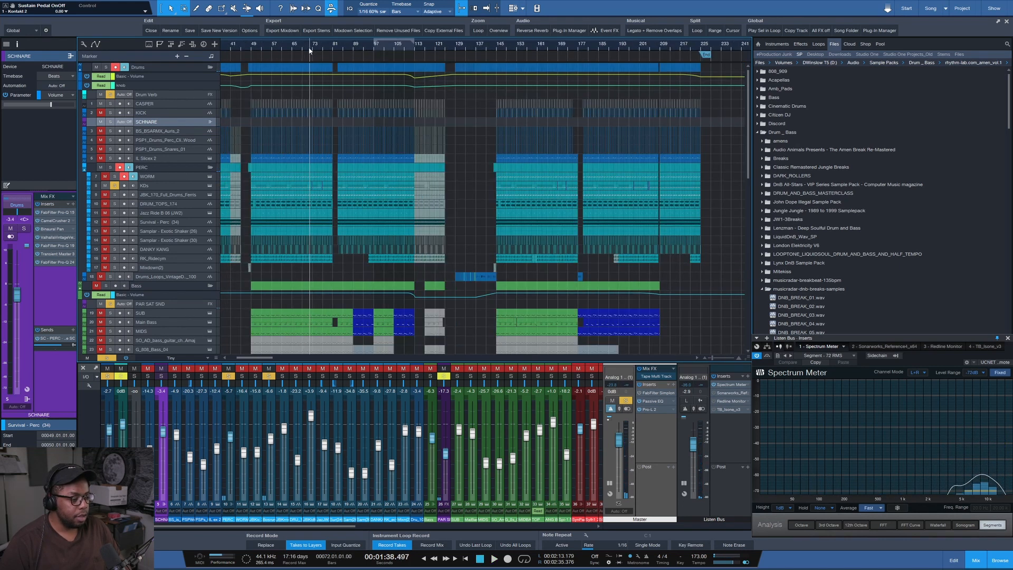
left_click(109, 277)
scroll(460, 48, "up", 4)
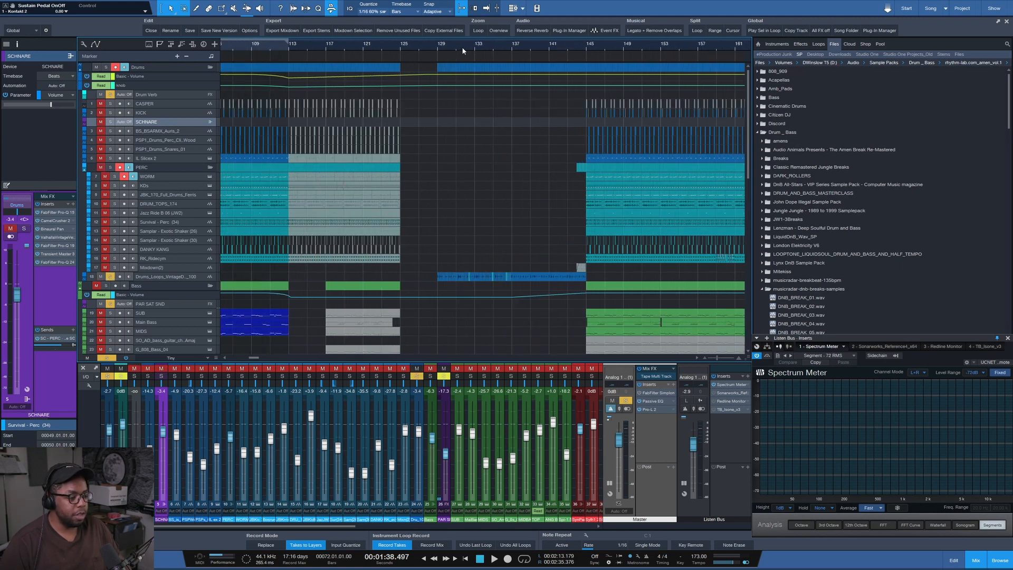
left_click(510, 48)
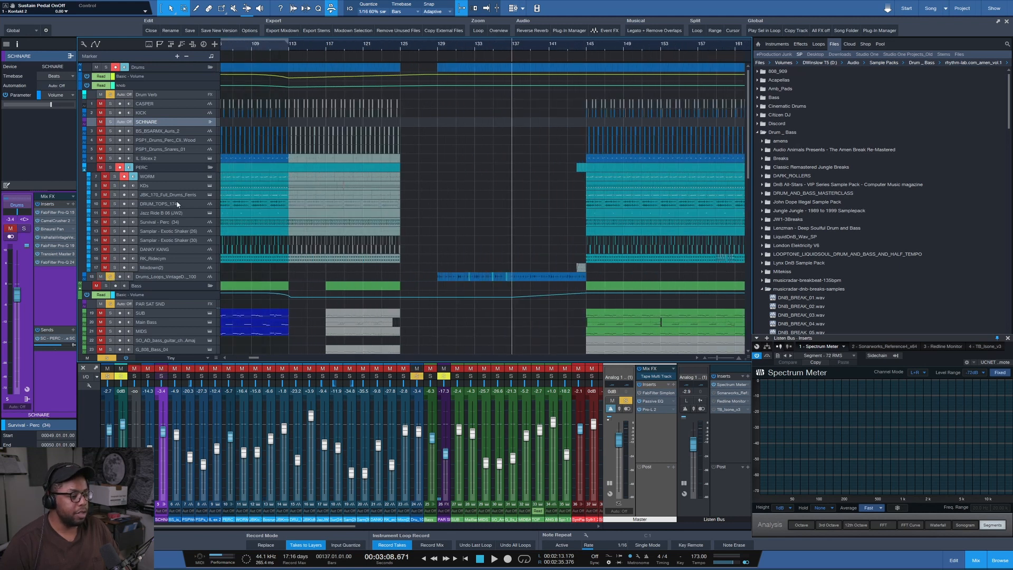
key("space")
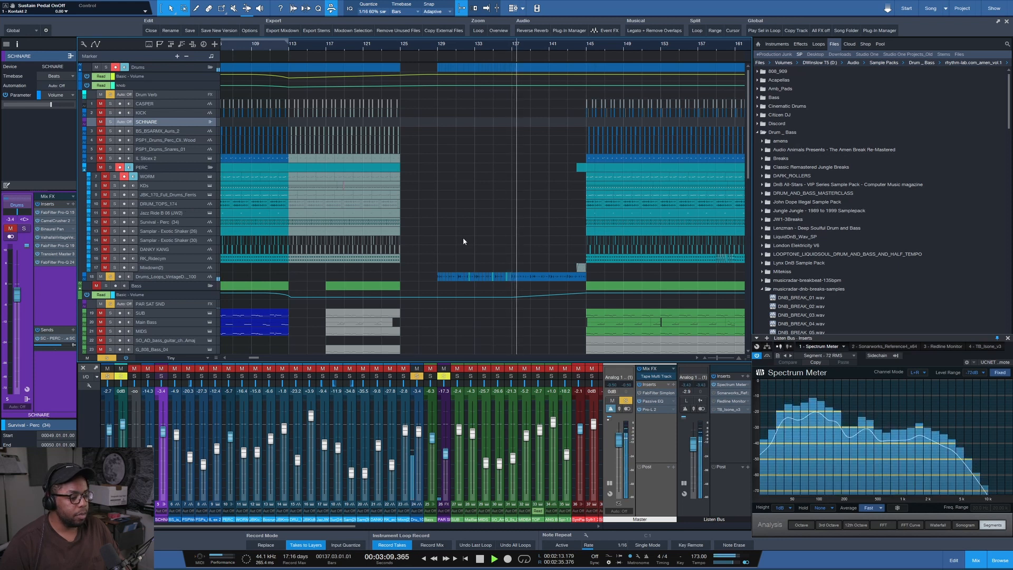
- Select the Drums_Loops_Vintage track, replay its loop from bar 137 and stop playback
scroll(463, 236, "down", 2)
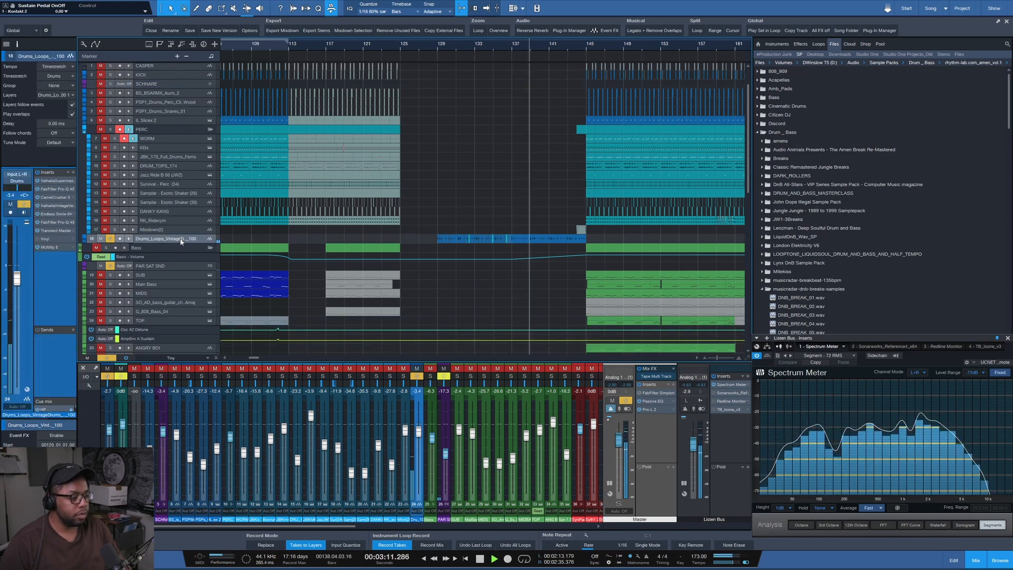
left_click(463, 238)
key("space")
key("space")
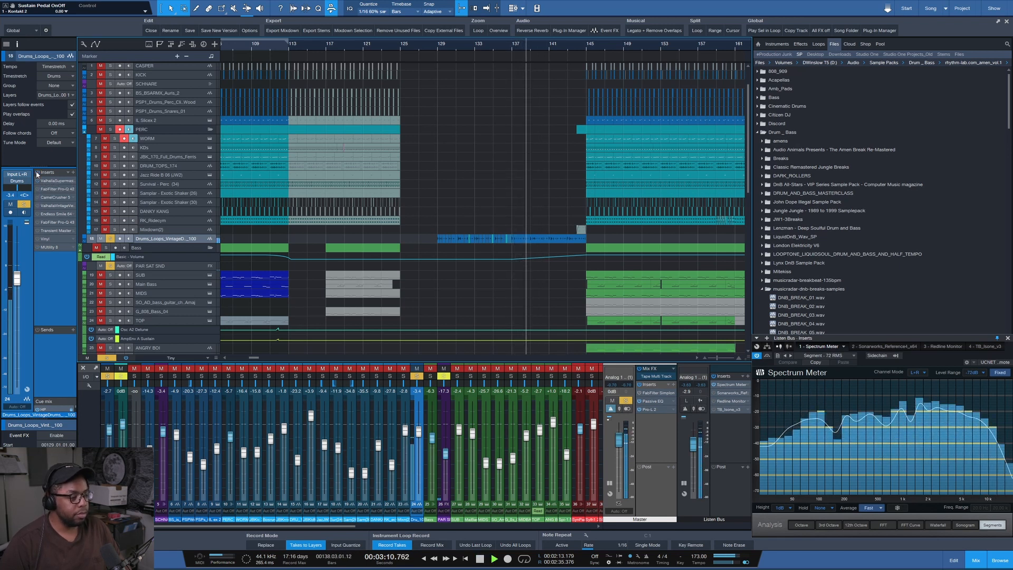
scroll(534, 44, "down", 5)
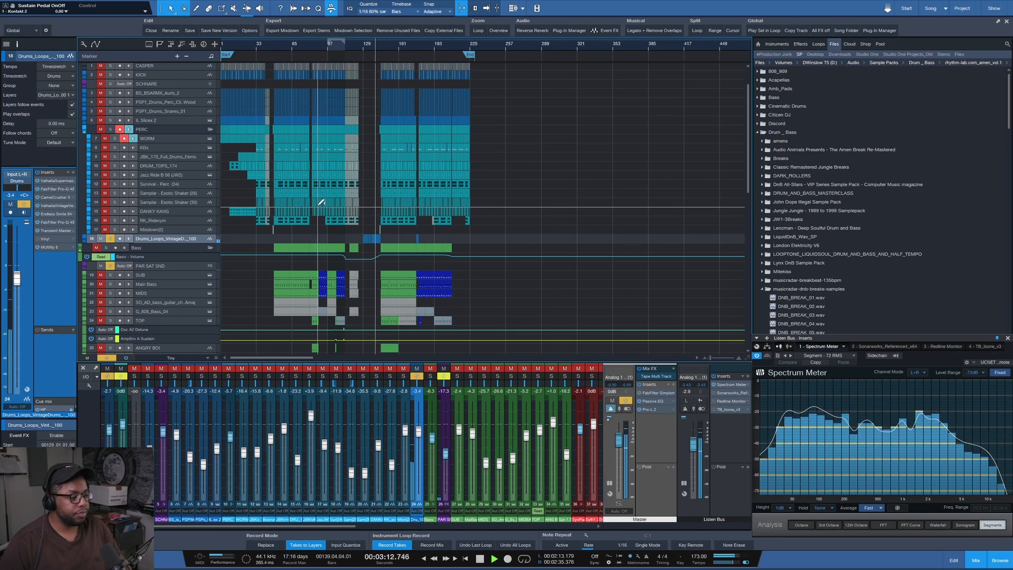
scroll(321, 201, "down", 1)
key("space")
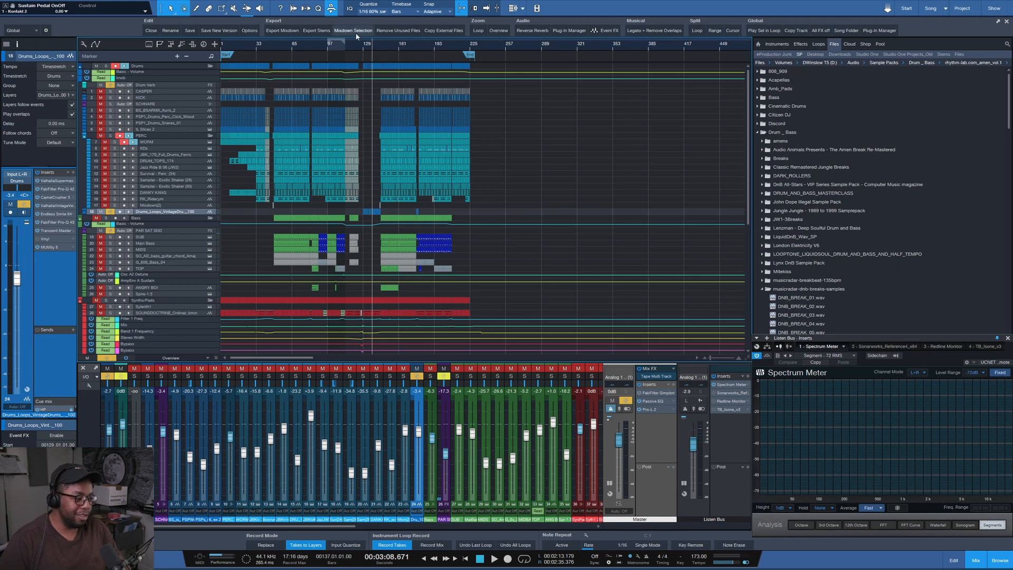
- Clear all solos, play the full mix from bar 137 and stop playback
scroll(353, 45, "up", 5)
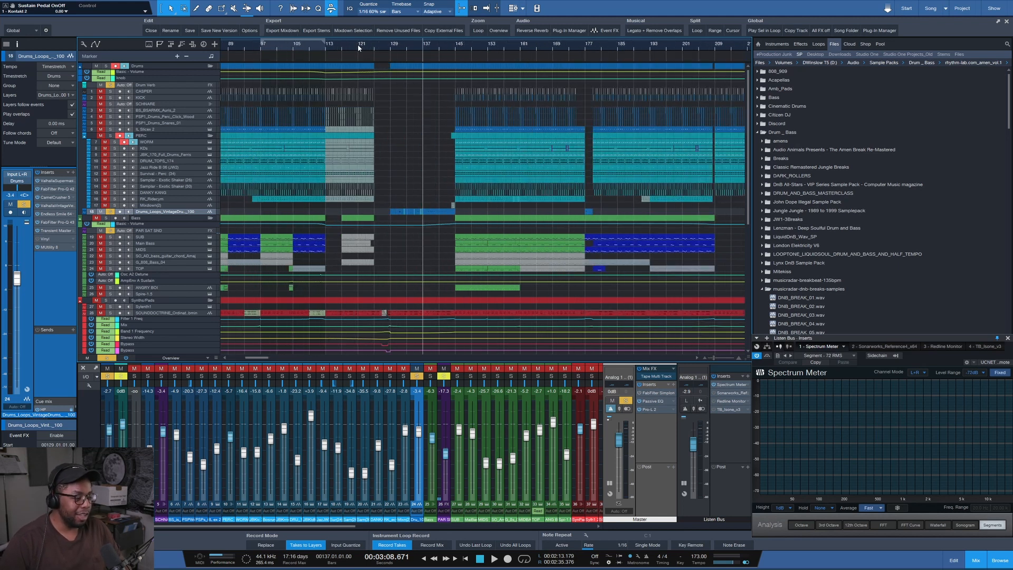
scroll(358, 46, "down", 3)
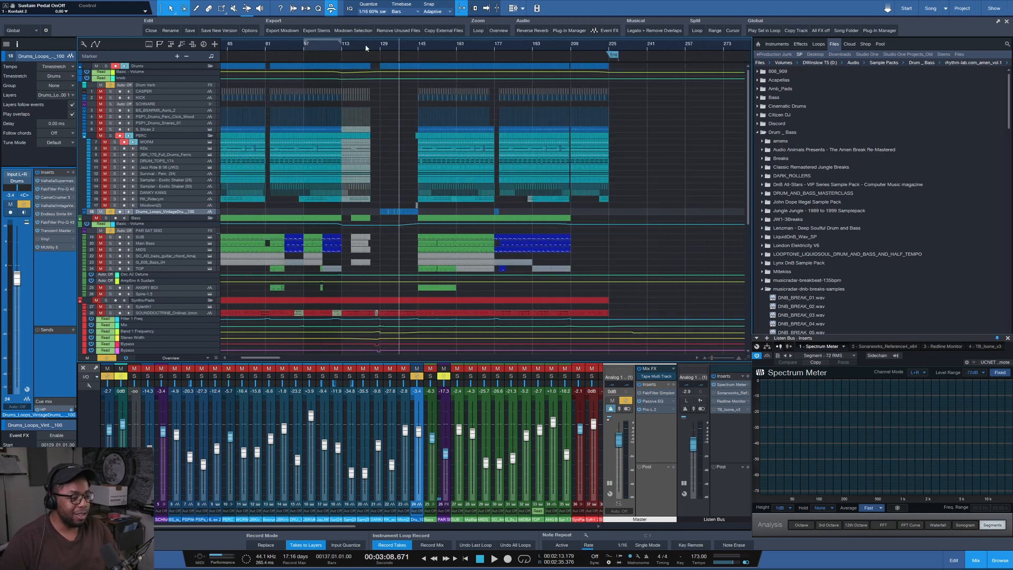
left_click(107, 359)
key("space")
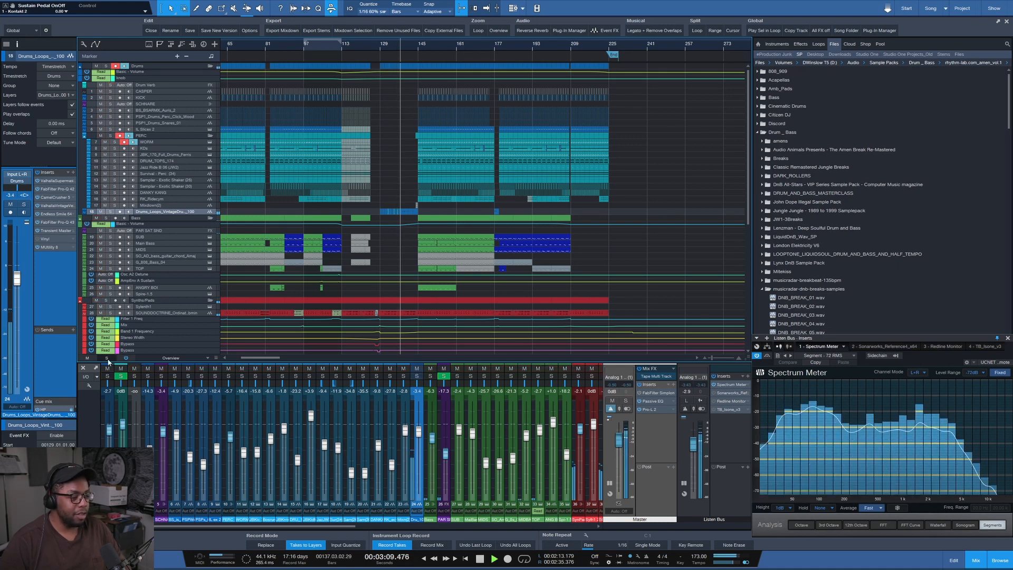
key("space")
- Solo the Drums folder, play all the drums together from bar 50 and stop playback
scroll(457, 46, "down", 8)
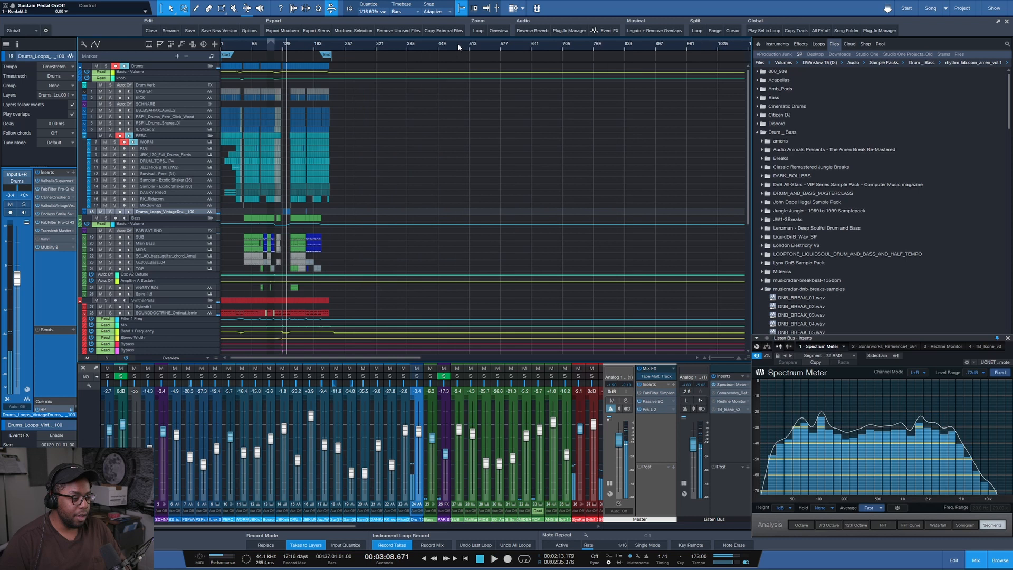
scroll(248, 47, "up", 8)
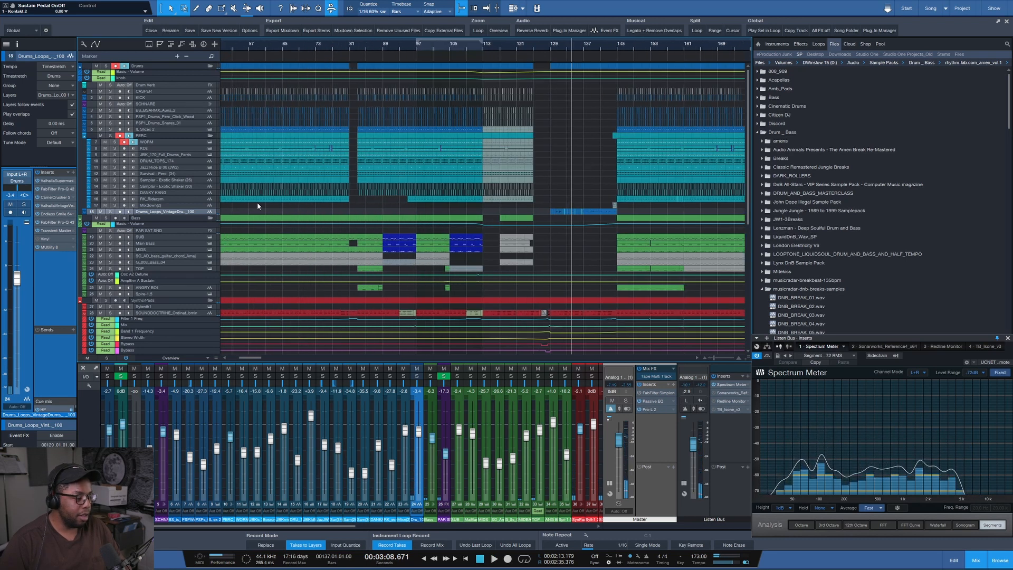
scroll(258, 217, "left", 2)
left_click(384, 46)
left_click(106, 67)
key("space")
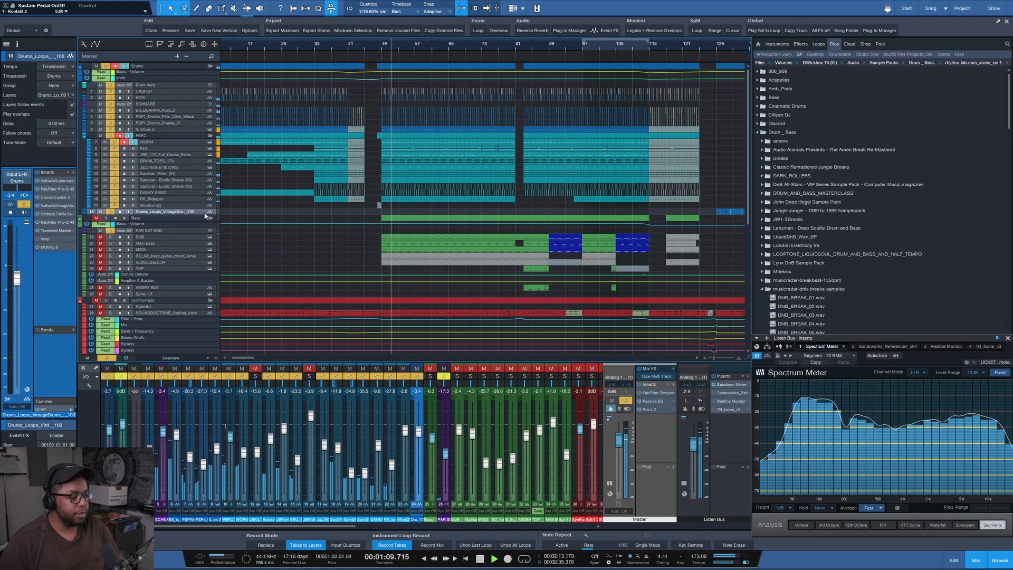
key("space")
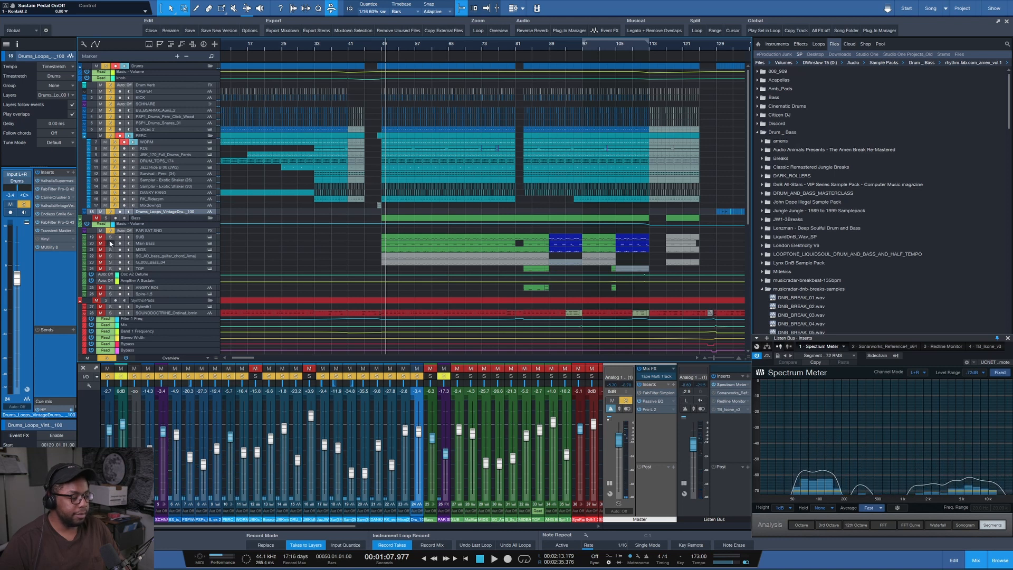
- Solo the Bass folder with all its tracks and play it from bar 50
left_click(109, 230)
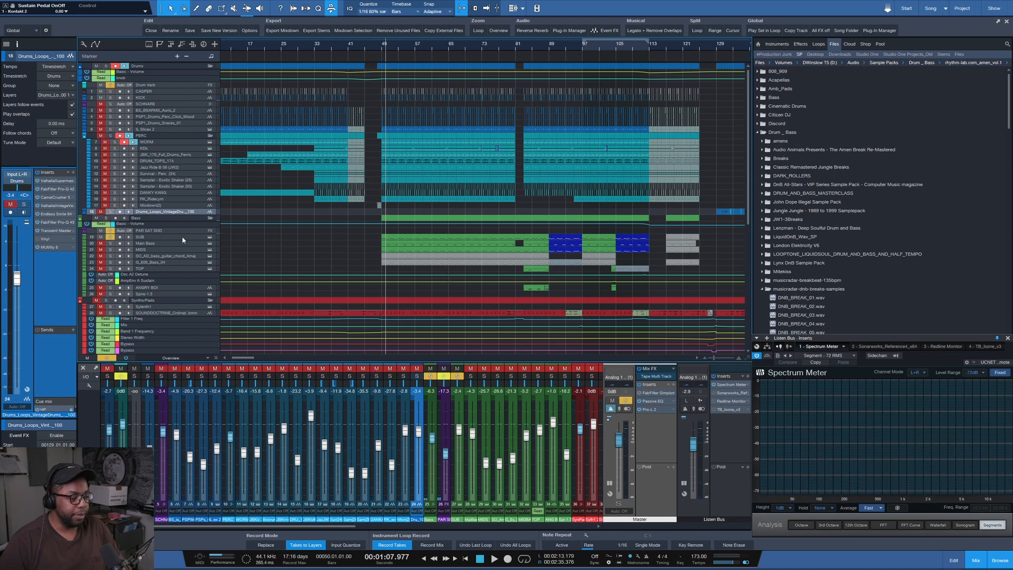
left_click(104, 218)
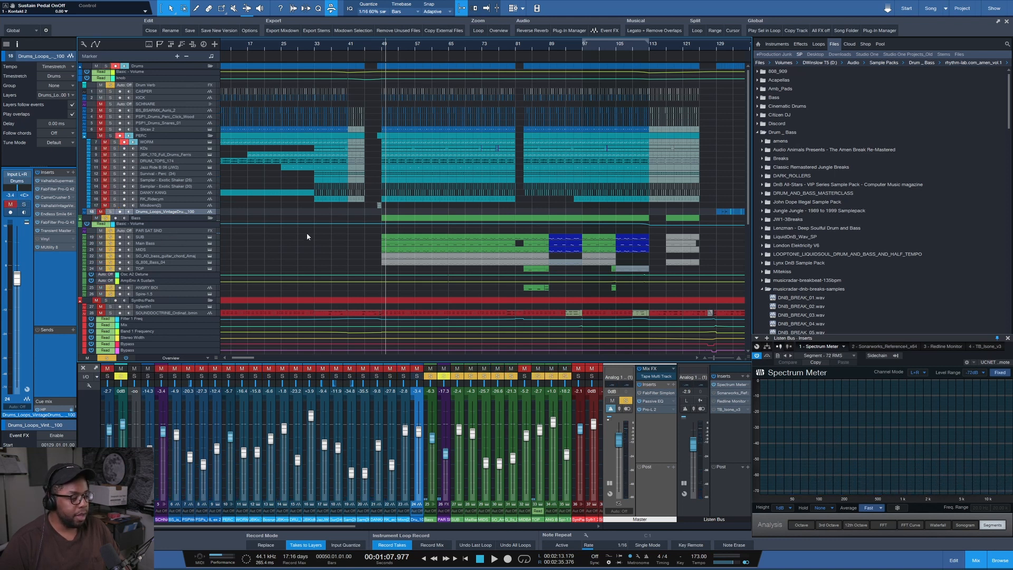
key("space")
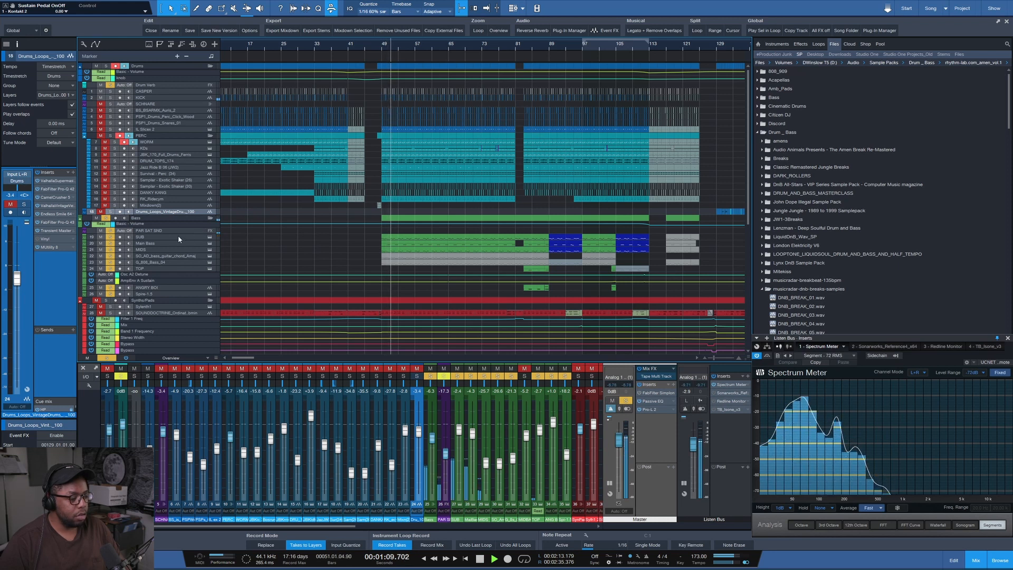
- Enlarge the SUB track's height and audition the SUB and Main Bass tracks from bar 50, soloing each in turn
left_click_drag(167, 240, 170, 246)
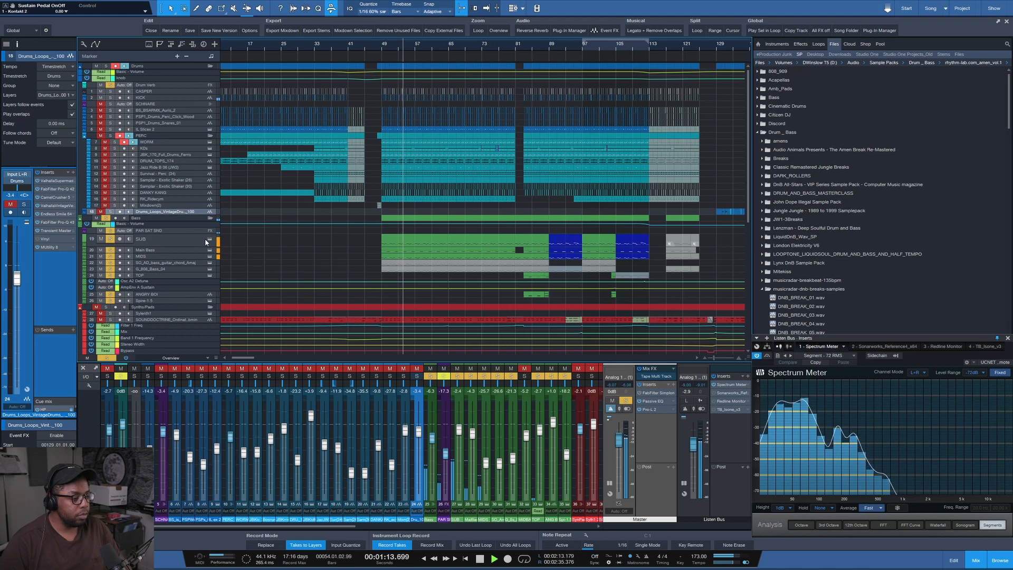
left_click(110, 239, "ctrl")
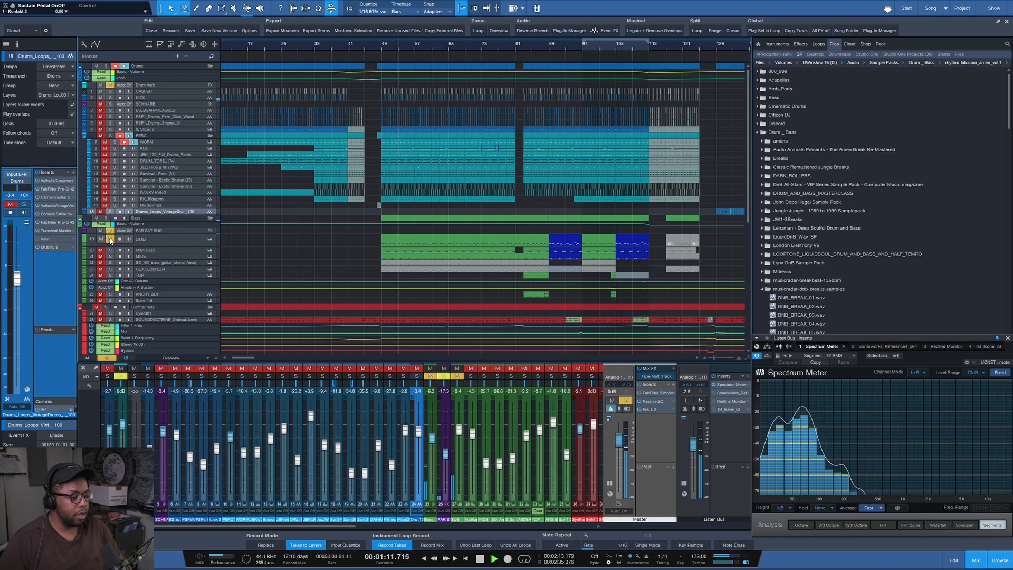
left_click(110, 249, "ctrl")
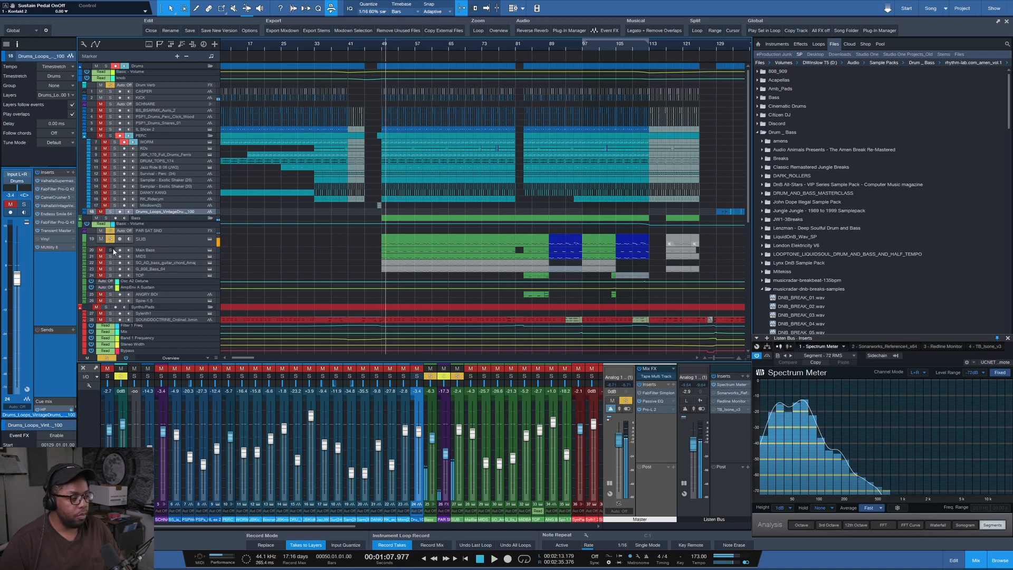
key("space")
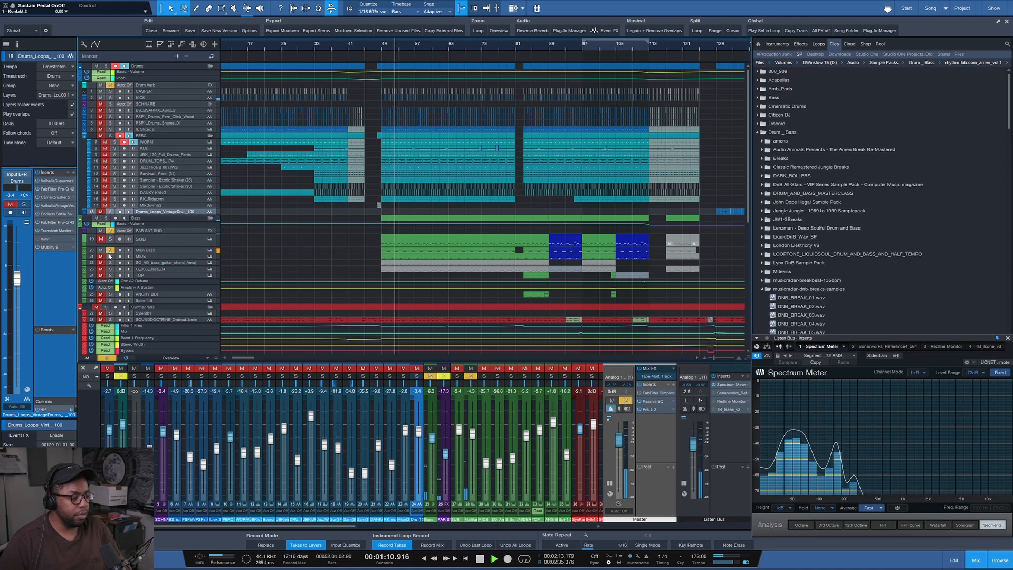
left_click(178, 251)
key("space")
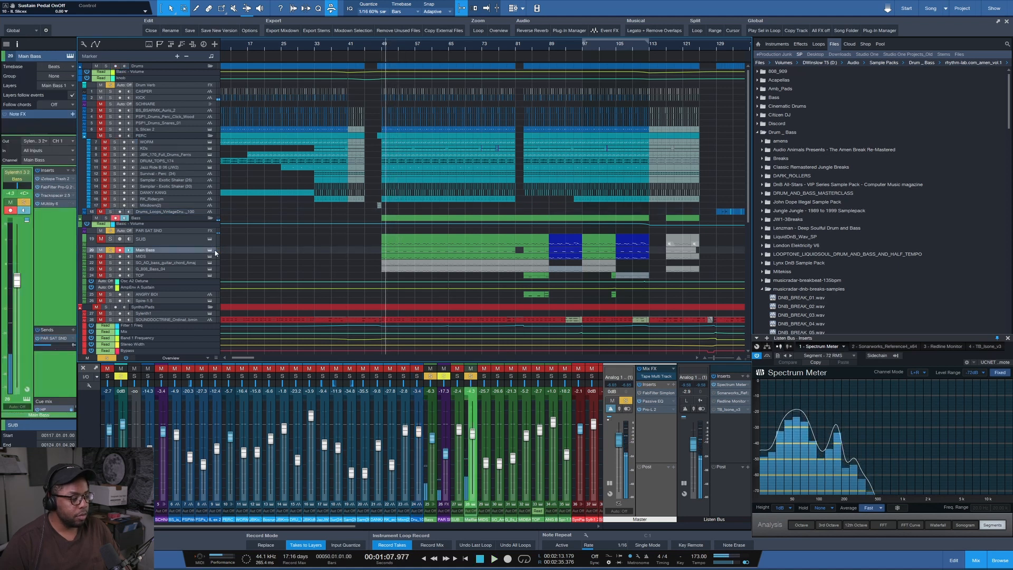
- View the Main Bass track's Sylenth1 instrument, close it, and audition the SUB and Main Bass tracks together from bar 50
left_click(209, 252)
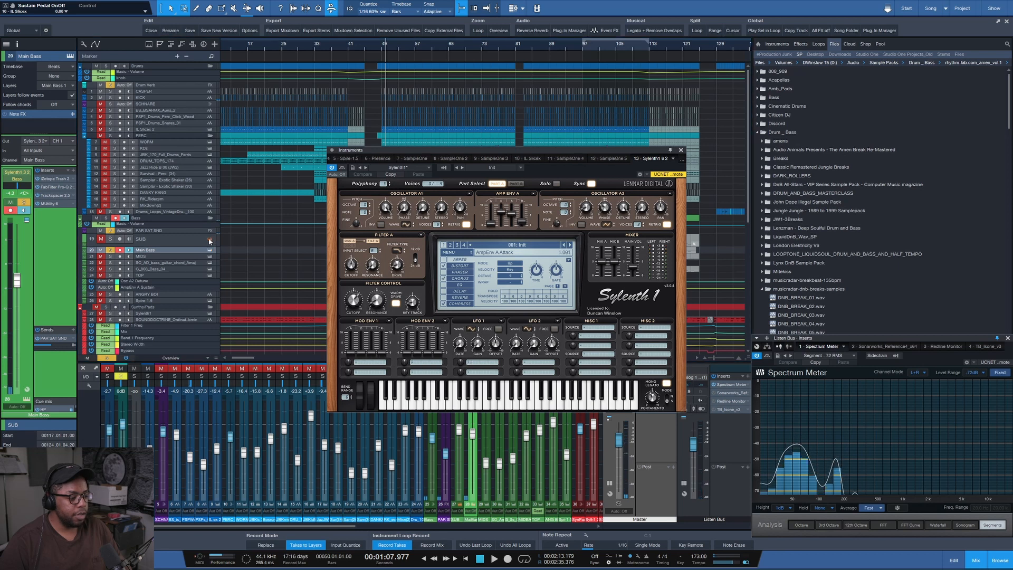
left_click(681, 151)
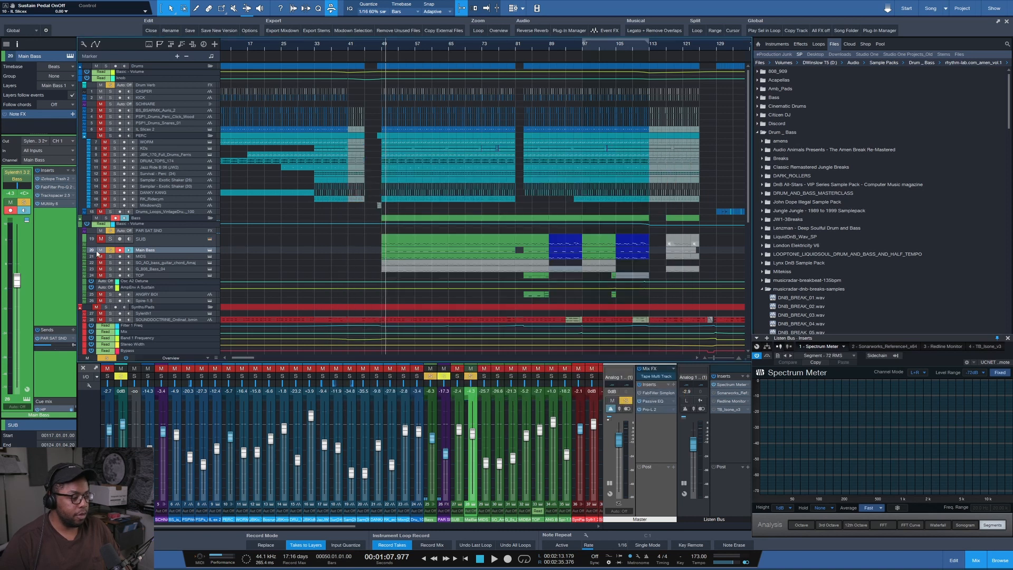
left_click(110, 239)
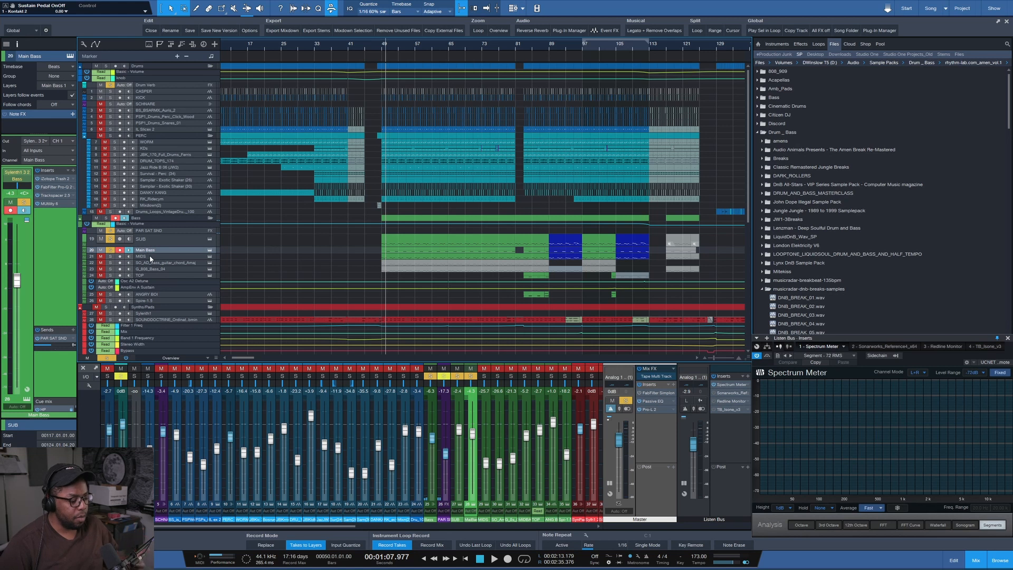
key("space")
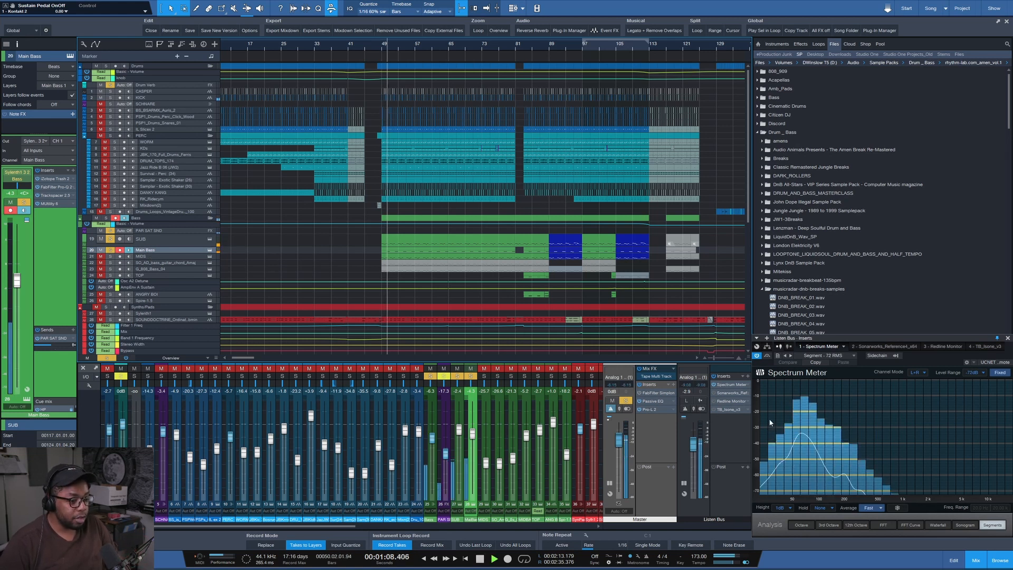
key("space")
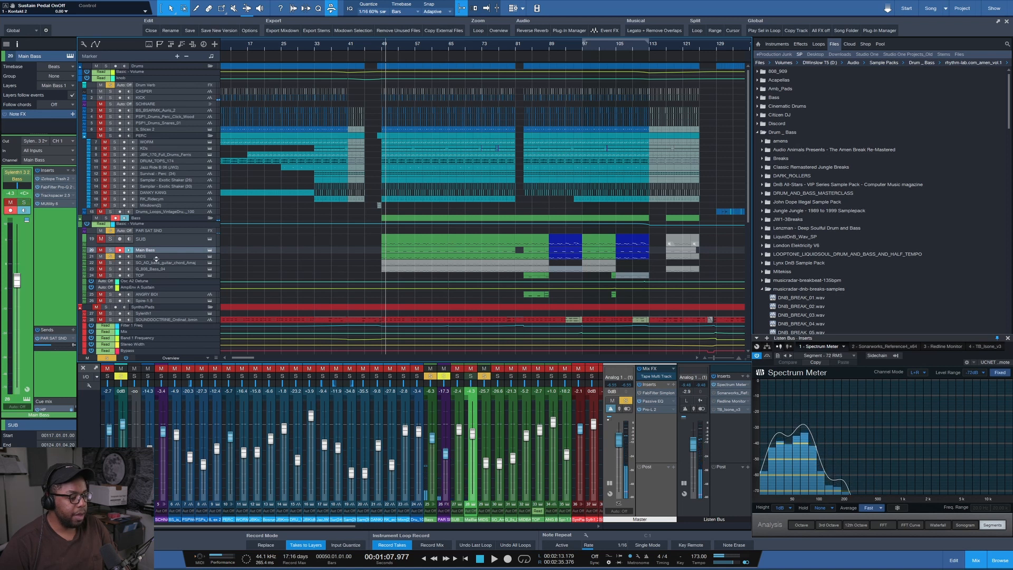
- Enlarge the MIDS track's height, audition it soloed from bar 50 and stop playback
left_click_drag(154, 259, 154, 271)
scroll(386, 51, "up", 8)
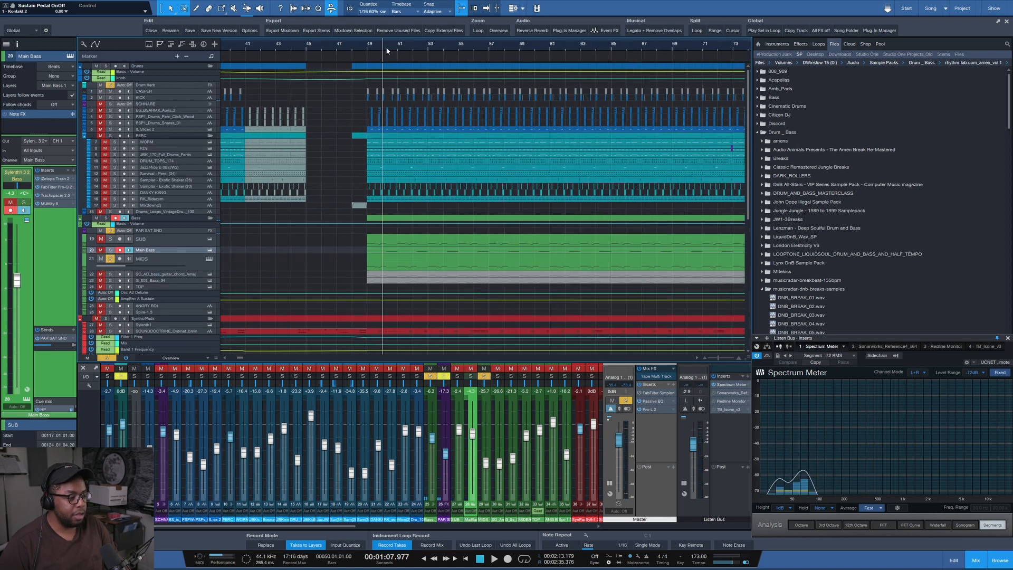
key("space")
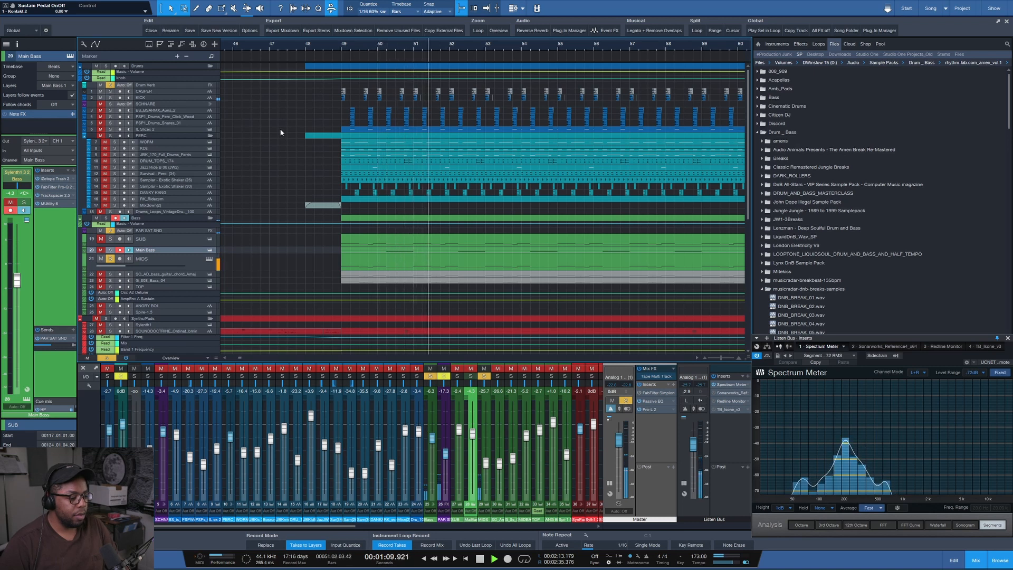
left_click(196, 263)
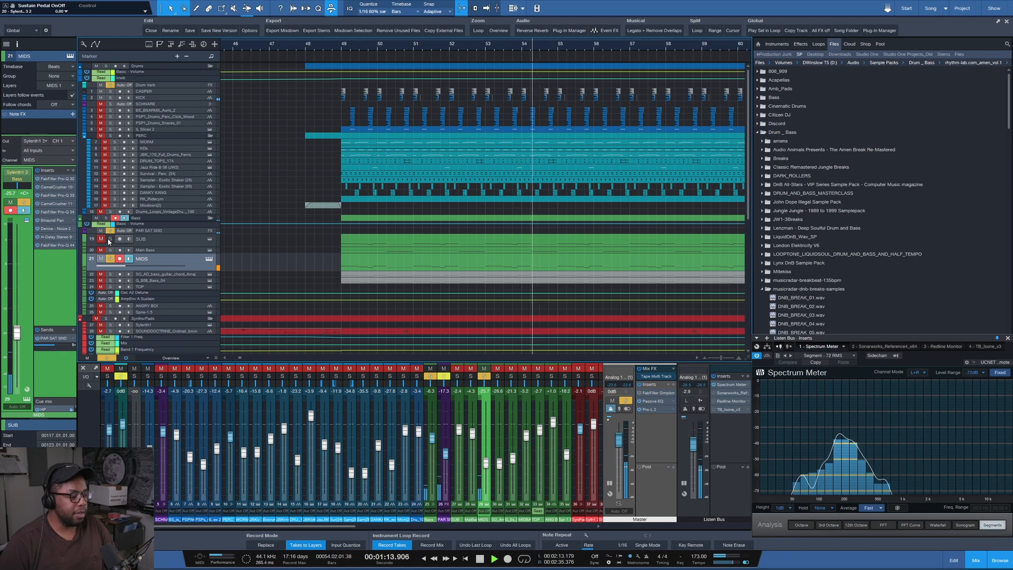
key("space")
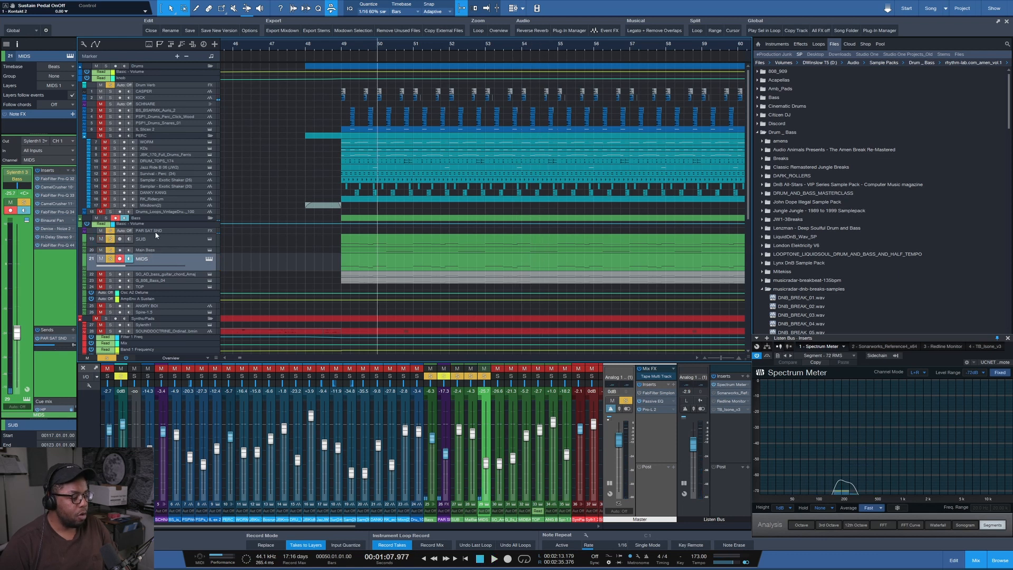
- Solo only the PAR SAT SND effects channel and audition it from bar 50
left_click(155, 233)
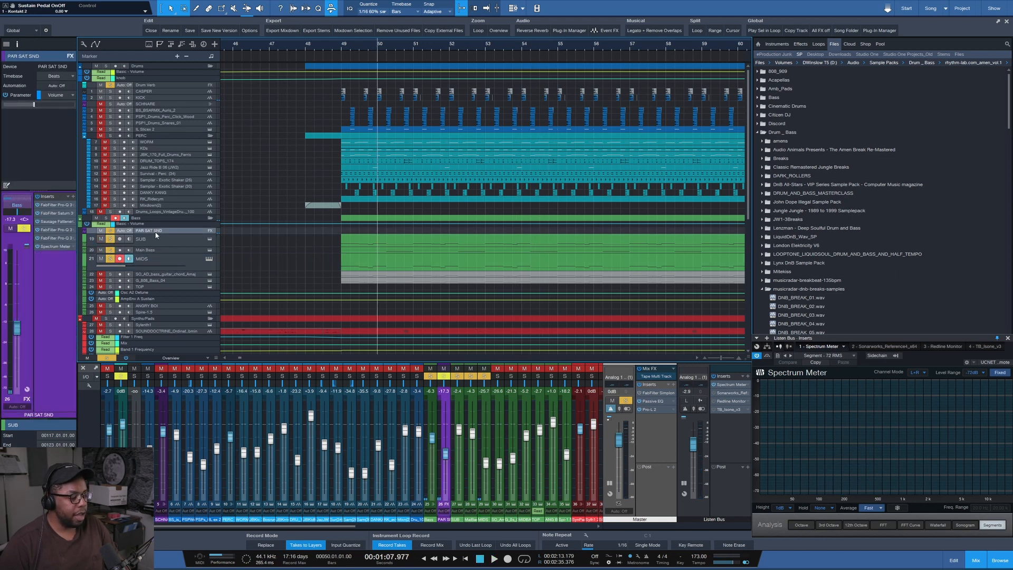
key("space")
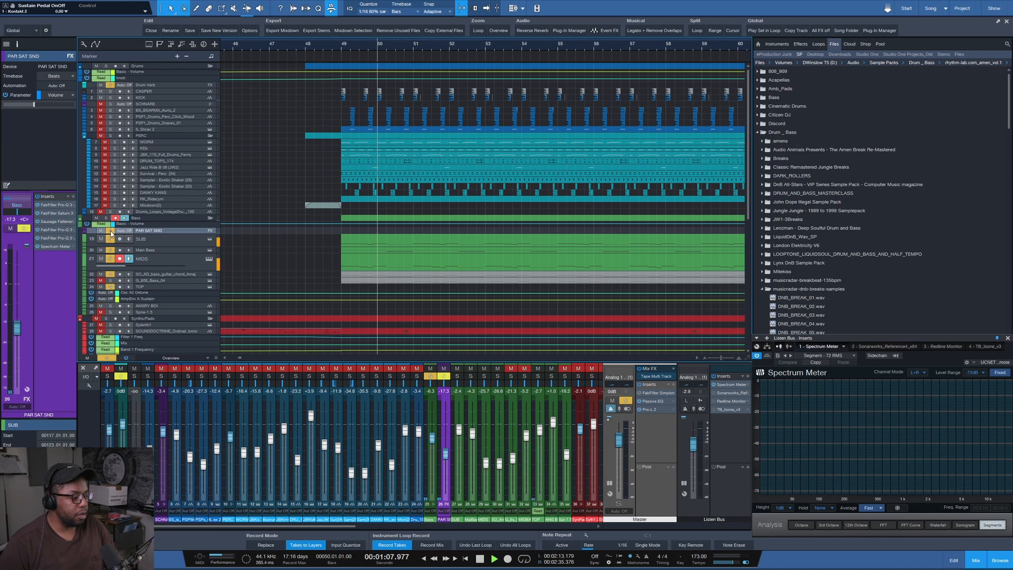
scroll(331, 47, "down", 3)
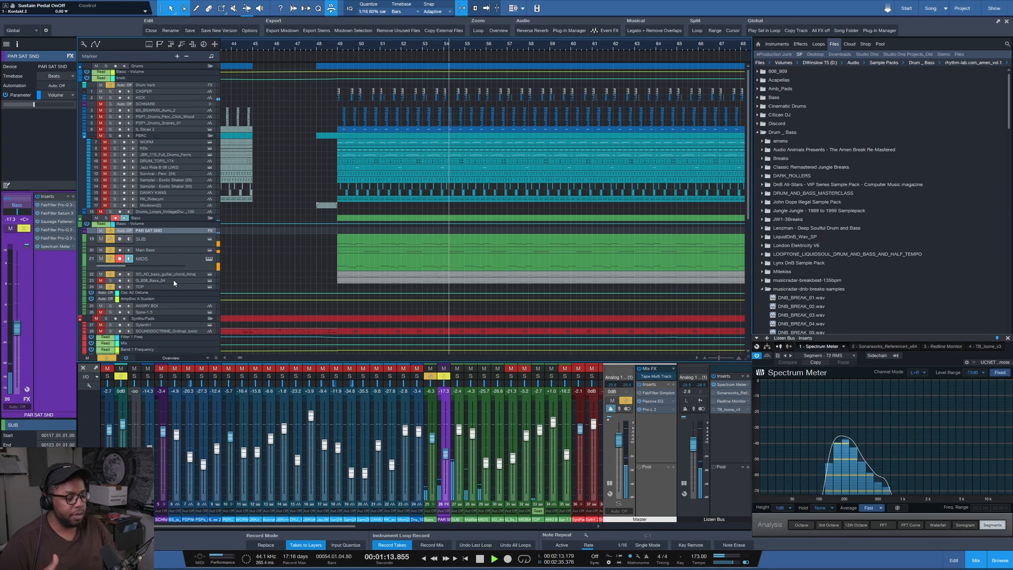
key("space")
- Solo the whole Bass folder and play all its tracks from bar 50
left_click(107, 218)
key("space")
left_click(105, 217)
key("space")
key("space")
- Lower the PAR SAT SND volume fully during playback to hear the difference, undo the change and stop playback
left_click_drag(15, 326, 14, 413)
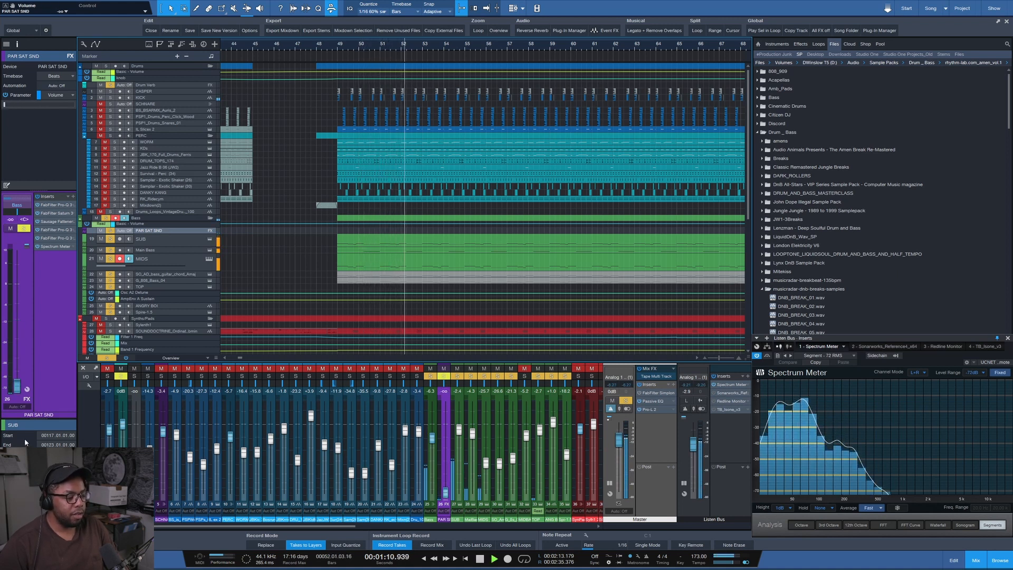
key("ctrl+z")
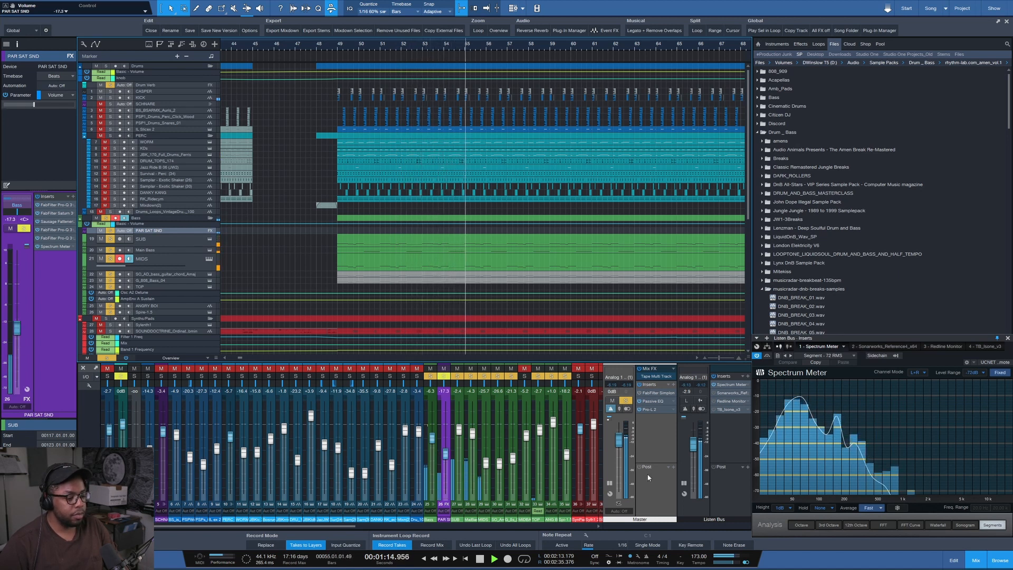
key("space")
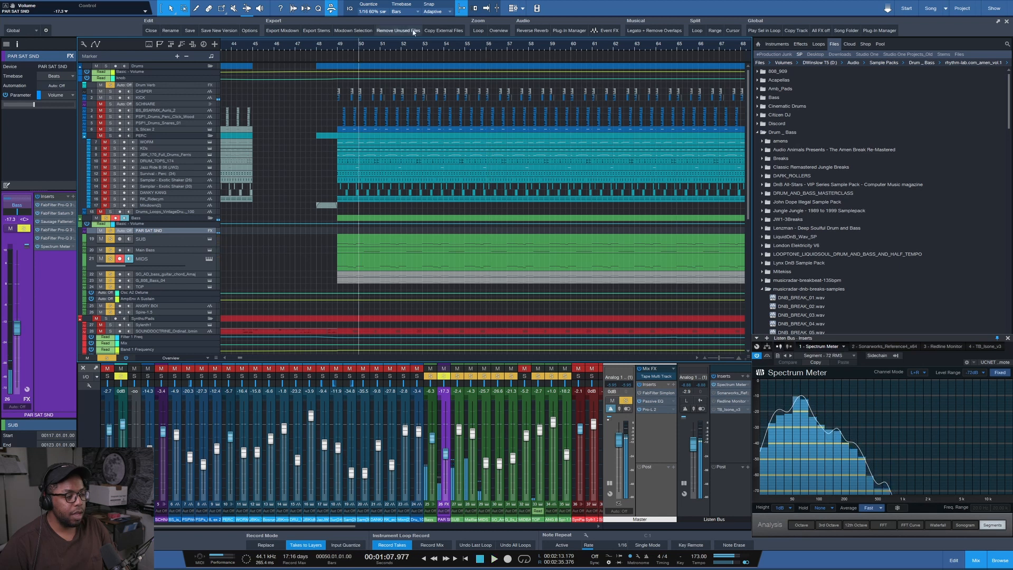
- Solo the Drums folder along with the basses, play them together from bar 50, stop and remove the drum solo
scroll(390, 47, "down", 4)
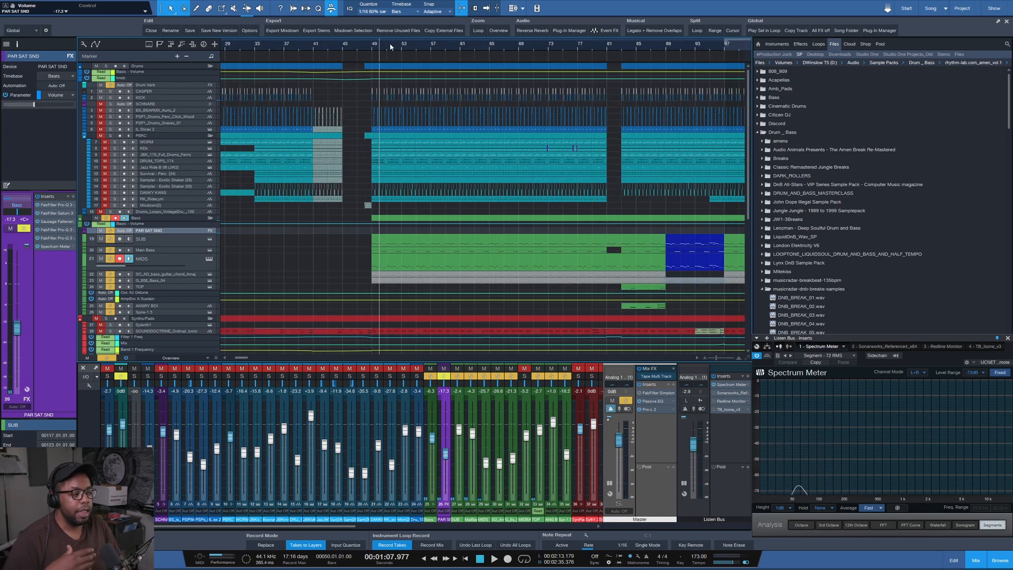
left_click(107, 67)
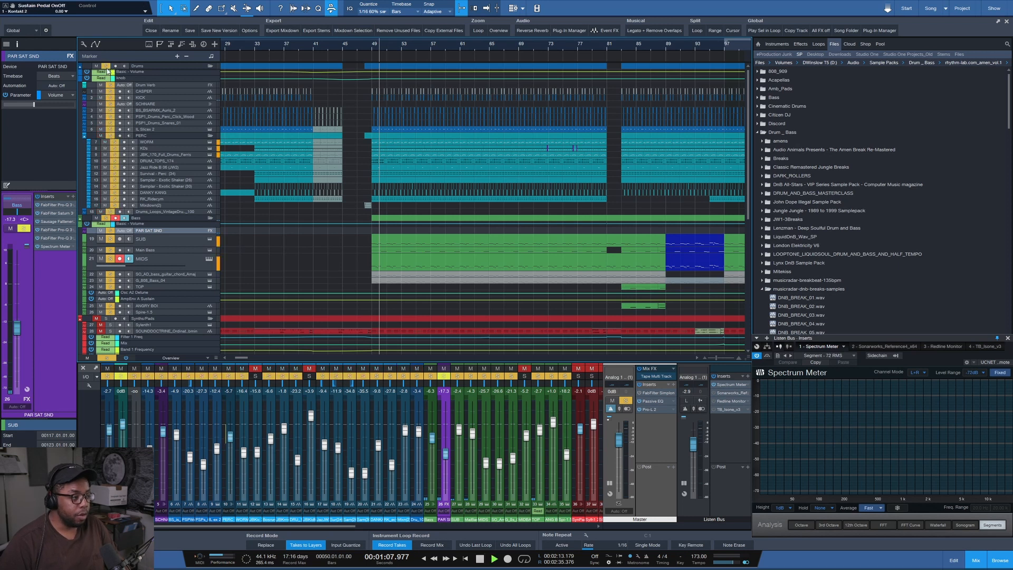
key("space")
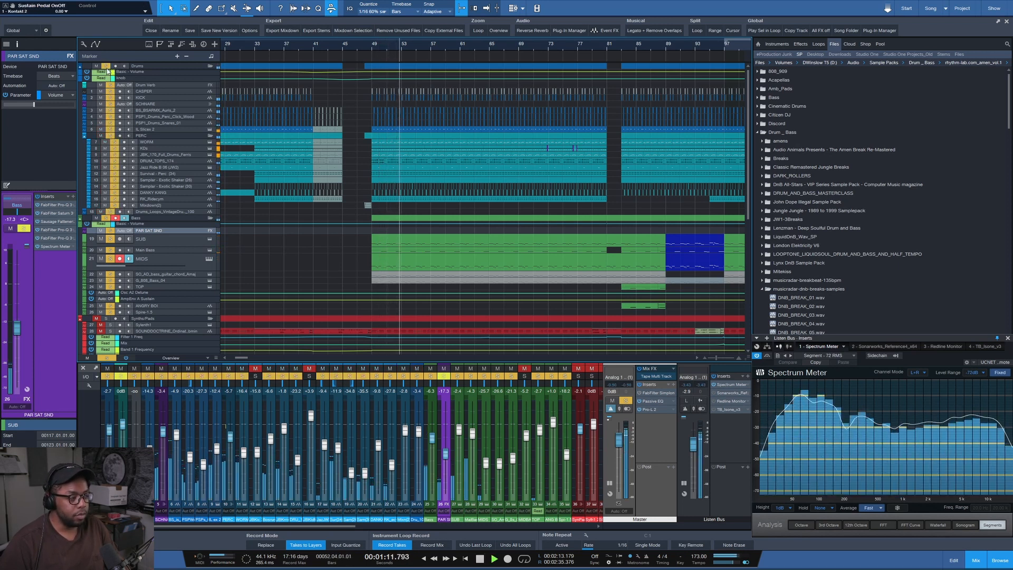
key("space")
left_click(107, 68)
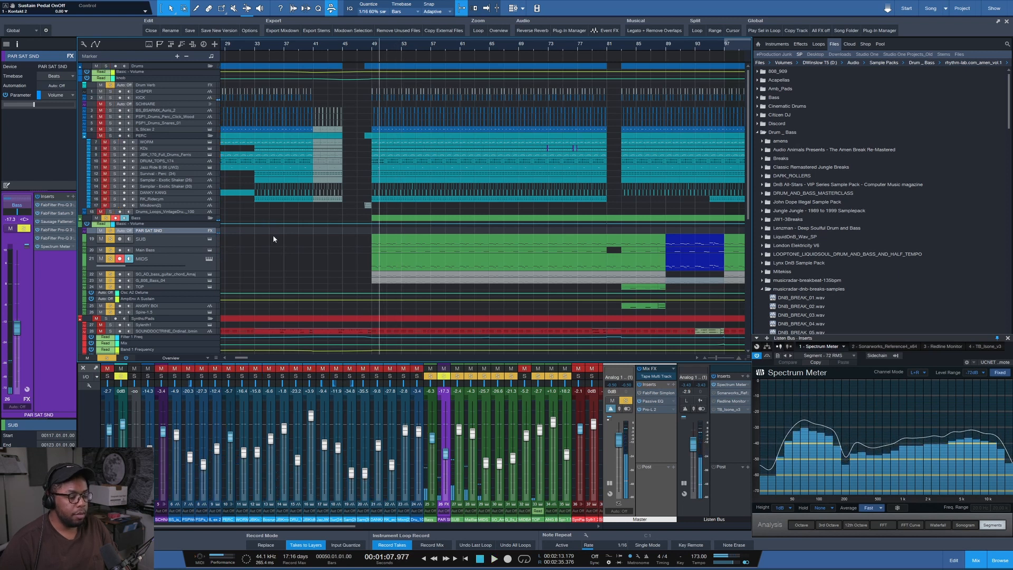
- Enlarge the ANGRY BOI and TOP tracks and play the soloed basses from bar 83
scroll(272, 235, "down", 2)
scroll(261, 218, "down", 1)
left_click(621, 52)
scroll(685, 48, "up", 5)
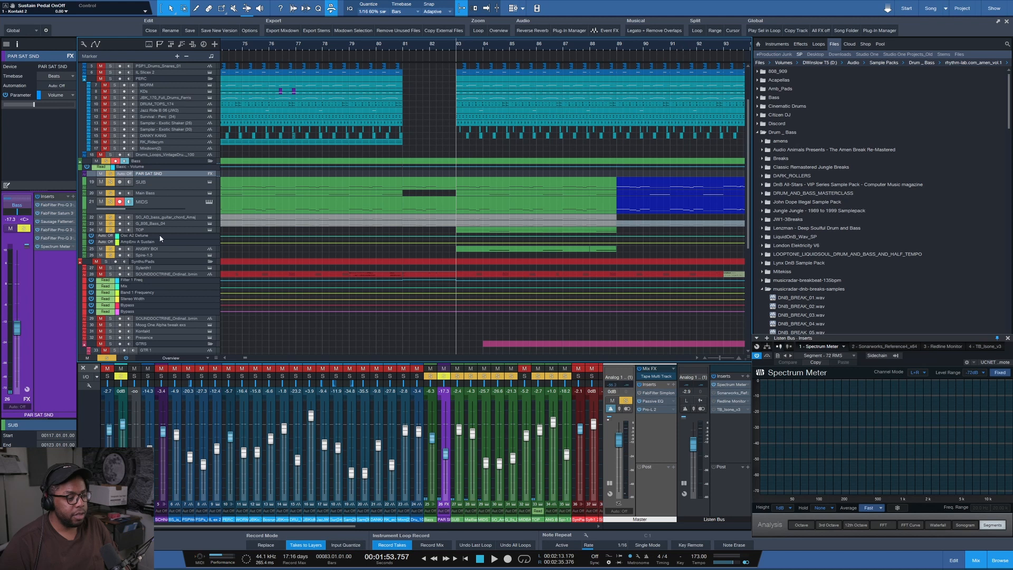
left_click_drag(169, 252, 164, 285)
key("space")
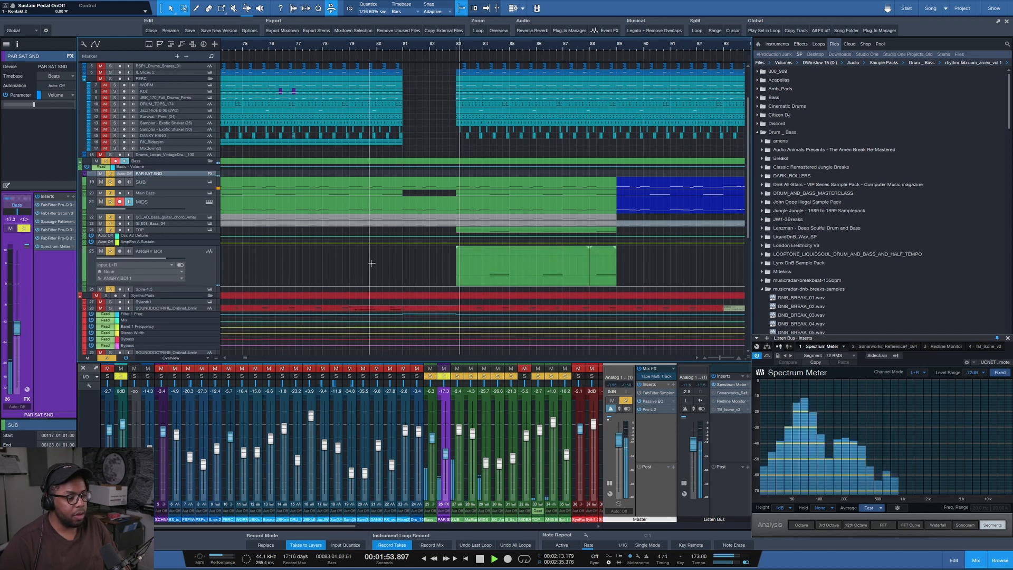
left_click_drag(153, 233, 154, 242)
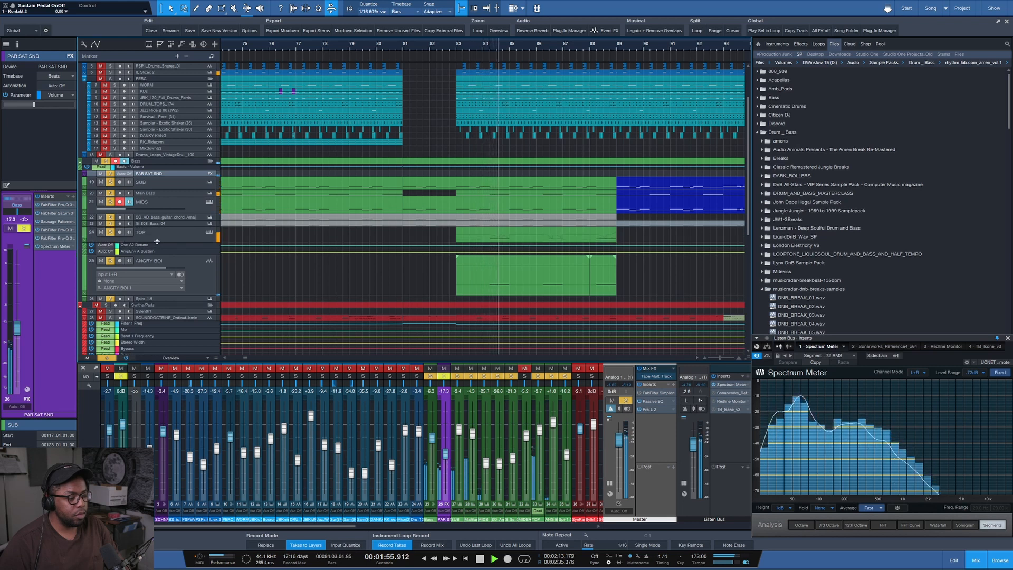
key("space")
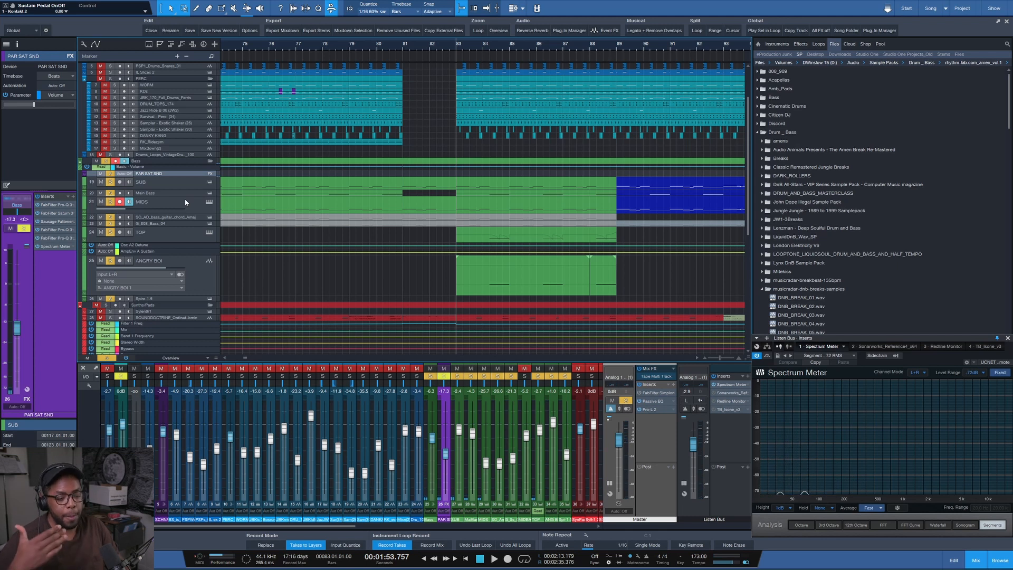
- Solo only the TOP track, play it from bar 83 and stop playback
left_click(151, 238)
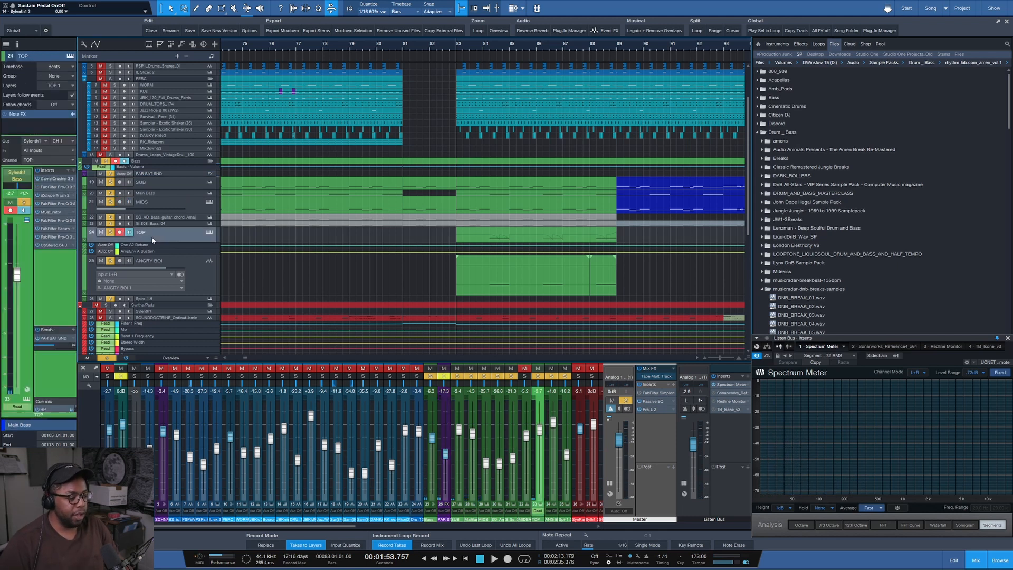
left_click(110, 233, "ctrl")
key("space")
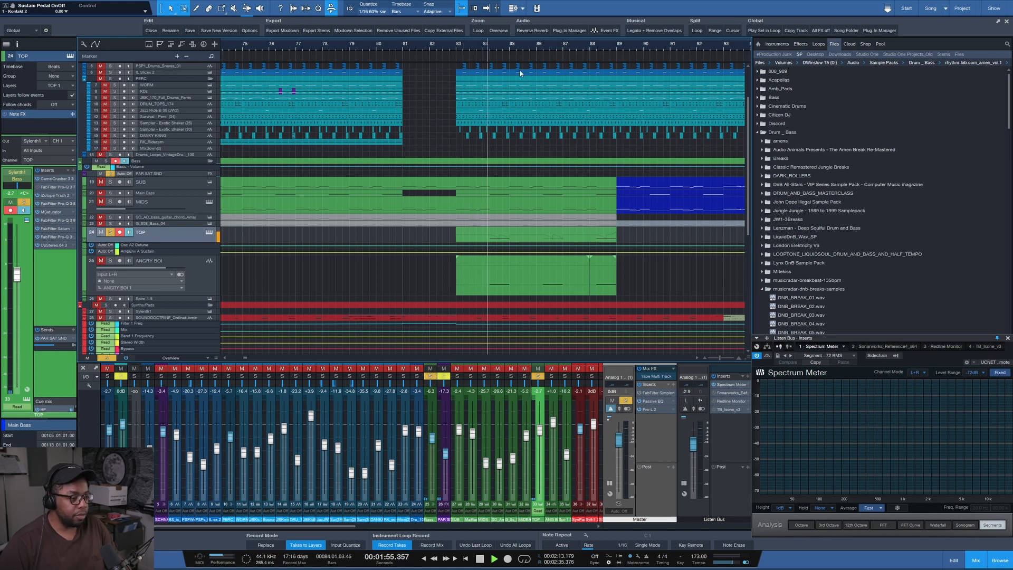
key("space")
- Solo only the ANGRY BOI track and audition its short clip at bar 104
scroll(495, 47, "up", 4)
left_click(486, 47)
left_click(110, 261, "ctrl")
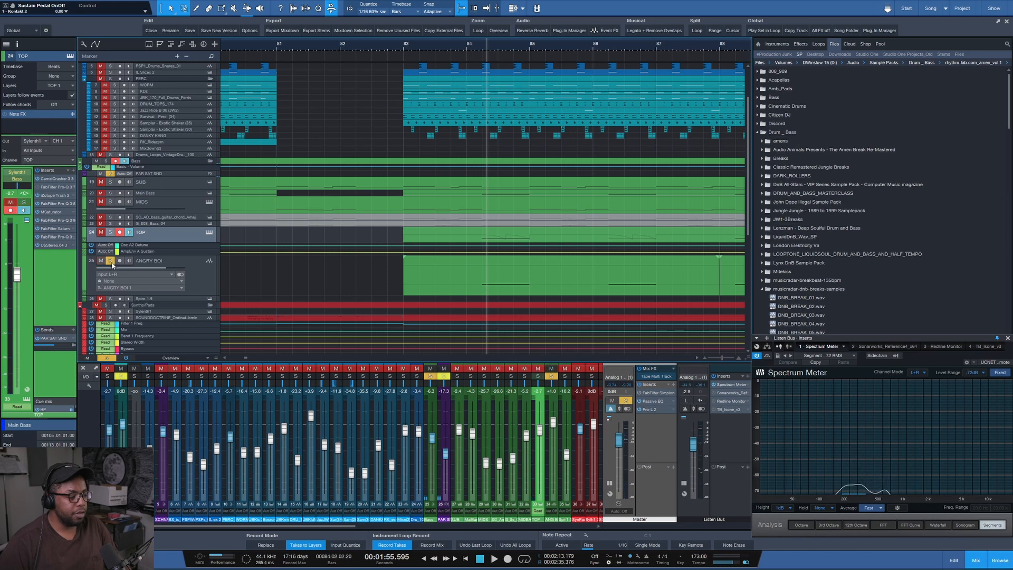
scroll(407, 51, "down", 5)
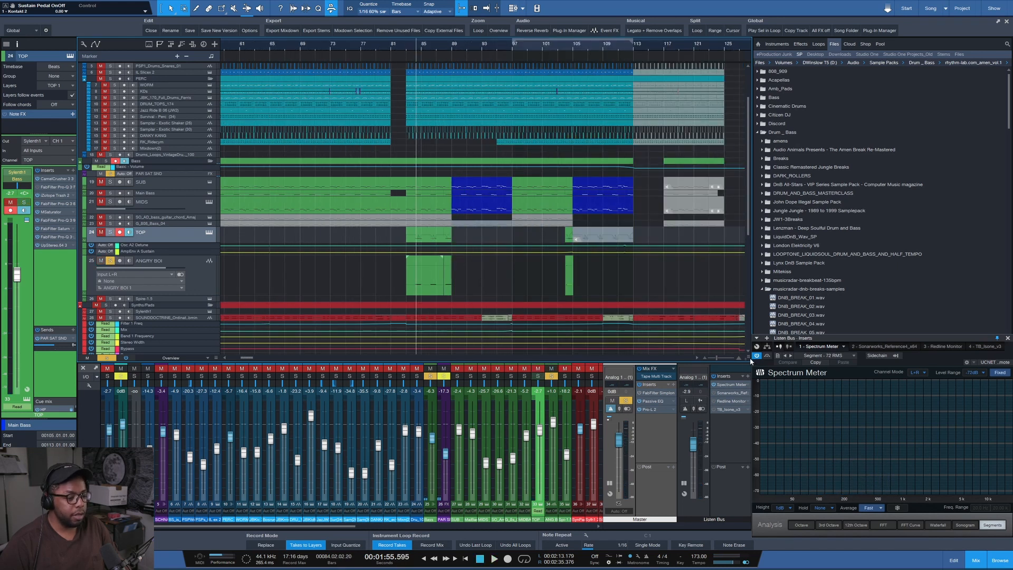
scroll(567, 46, "up", 3)
left_click(570, 48)
scroll(590, 50, "up", 2)
key("space")
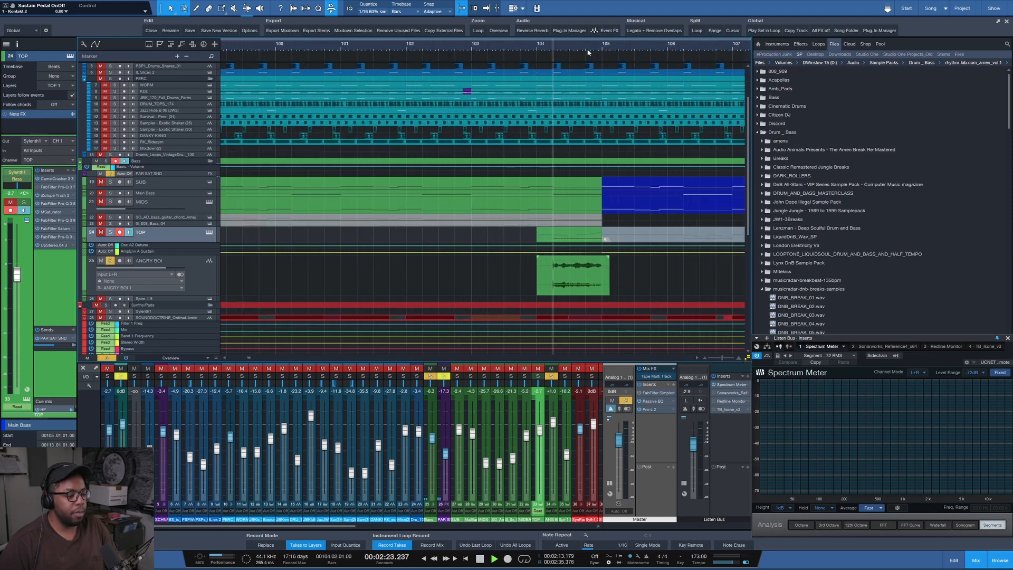
key("space")
- Audition the soloed ANGRY BOI track in the second drop from bar 145, move the start to bar 146 and stop
scroll(589, 52, "down", 8)
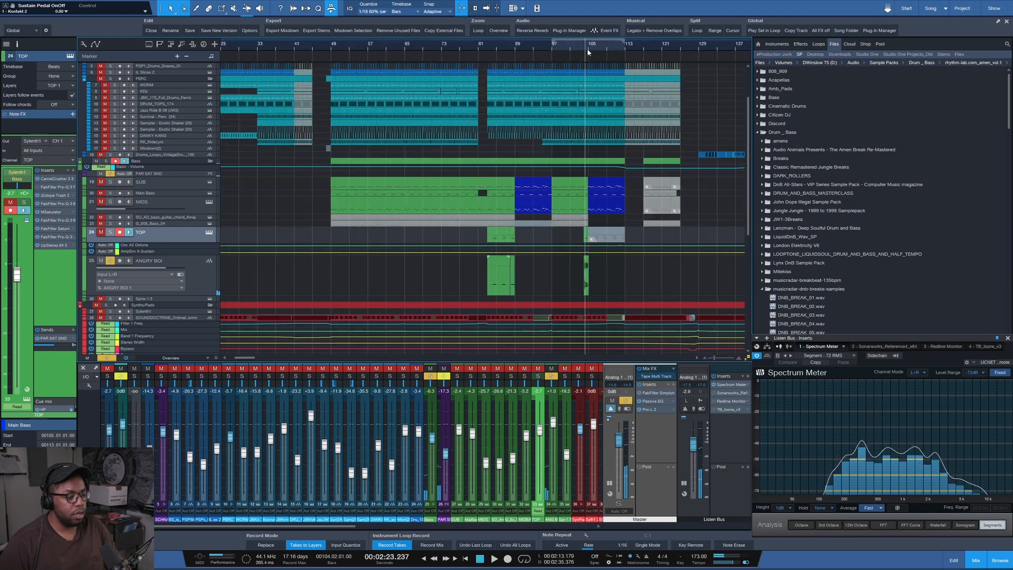
scroll(356, 44, "up", 6)
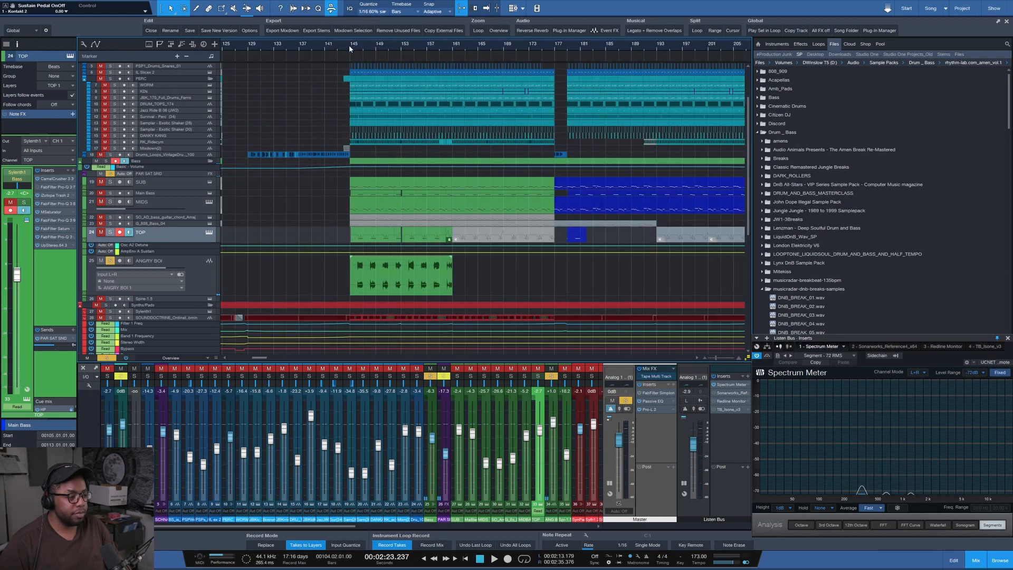
left_click(349, 45)
key("space")
left_click(372, 46)
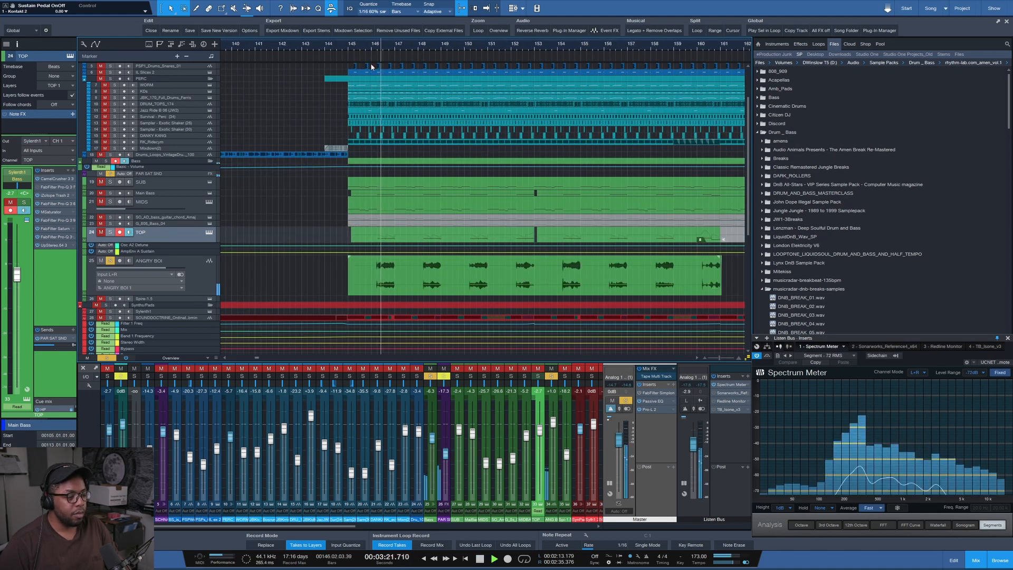
key("space")
- Solo the Bass folder, play all its tracks from bar 145, select the ANGRY BOI track and stop playback
left_click(106, 161)
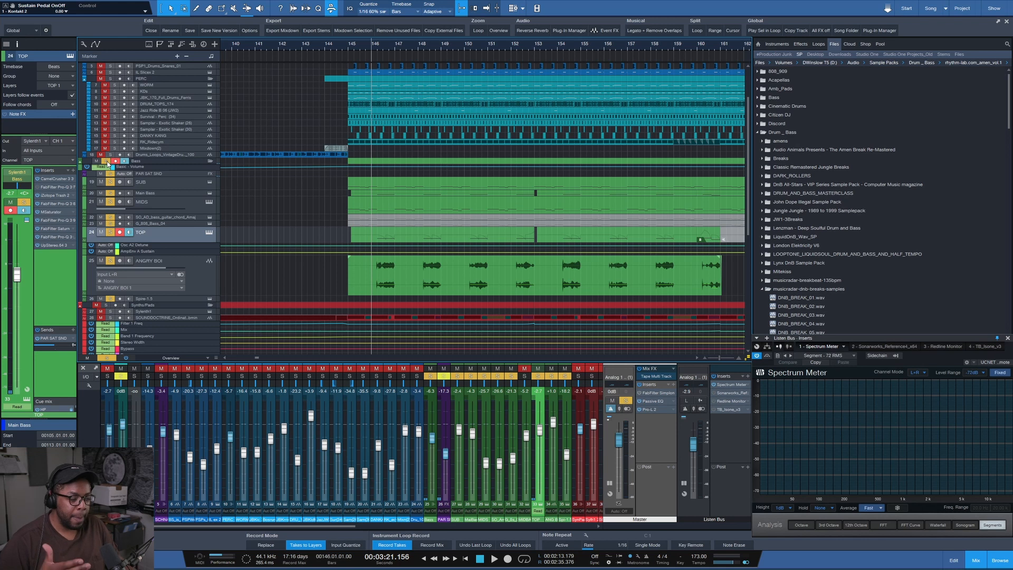
left_click(349, 46)
key("space")
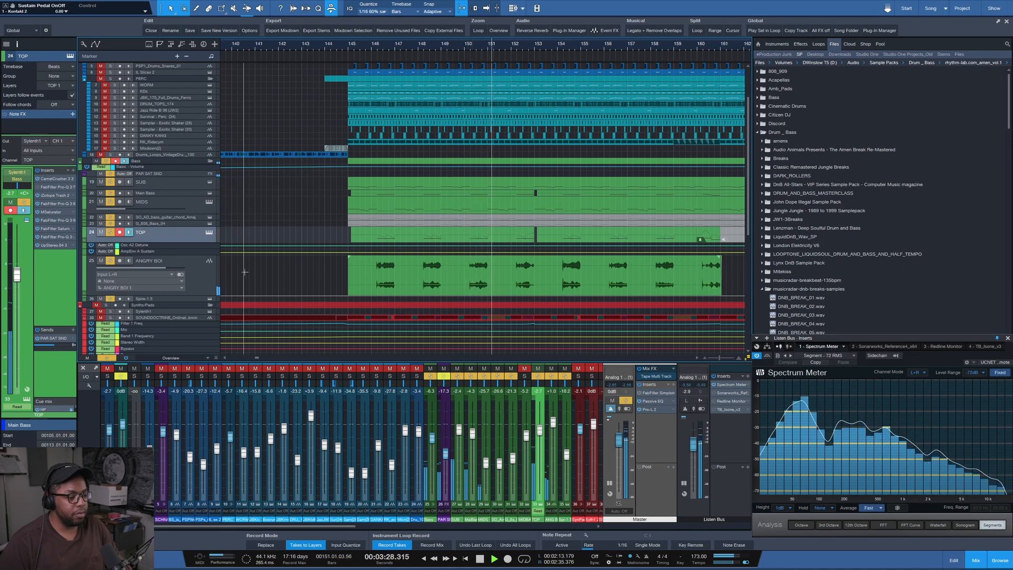
left_click(115, 294)
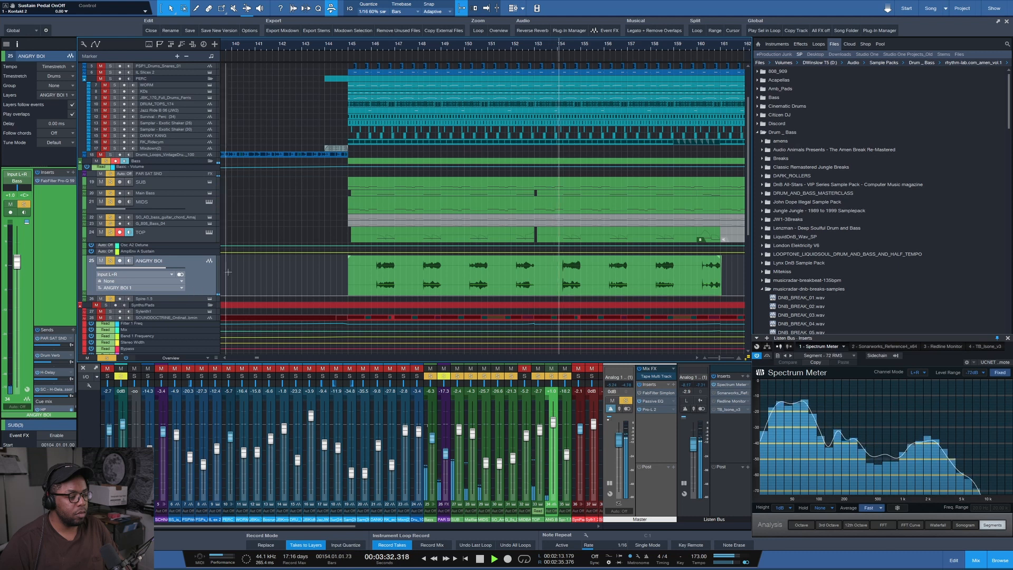
key("space")
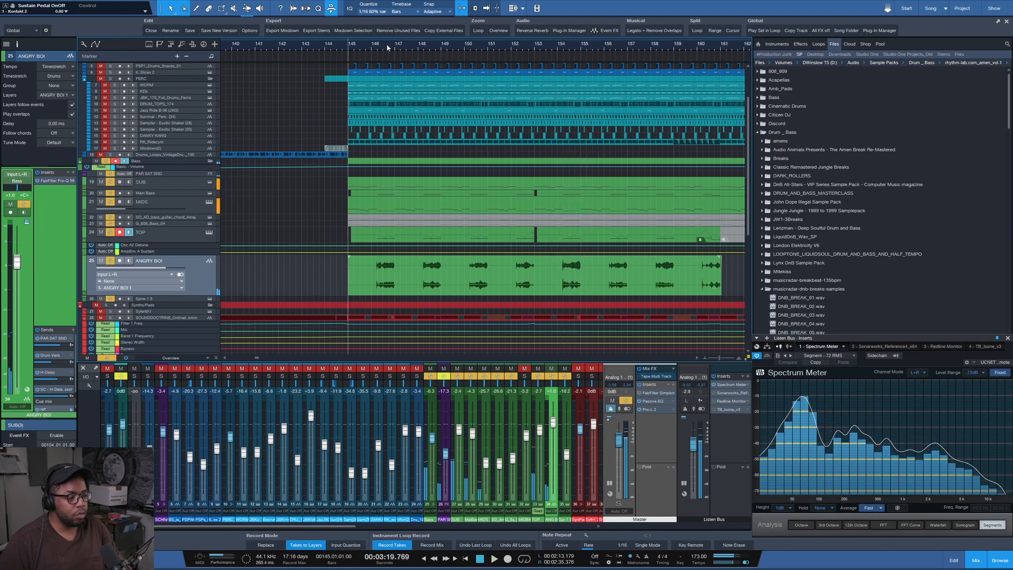
- Finish auditioning the soloed bass tracks from bar 145, stop playback, and solo the Drums folder together with them
scroll(386, 44, "down", 5)
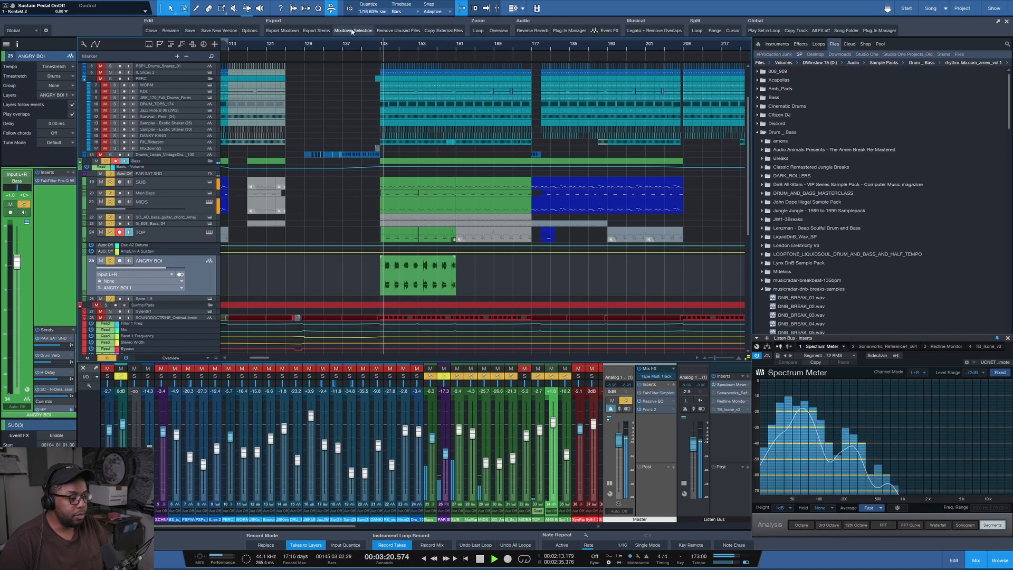
scroll(326, 112, "up", 2)
key("space")
scroll(288, 104, "down", 1)
scroll(277, 106, "up", 1)
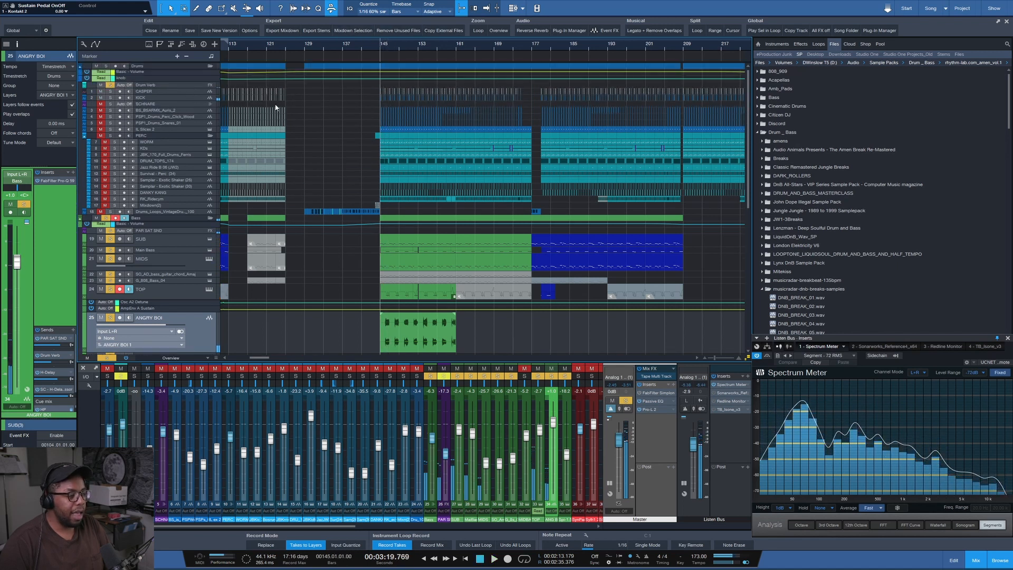
left_click(106, 66)
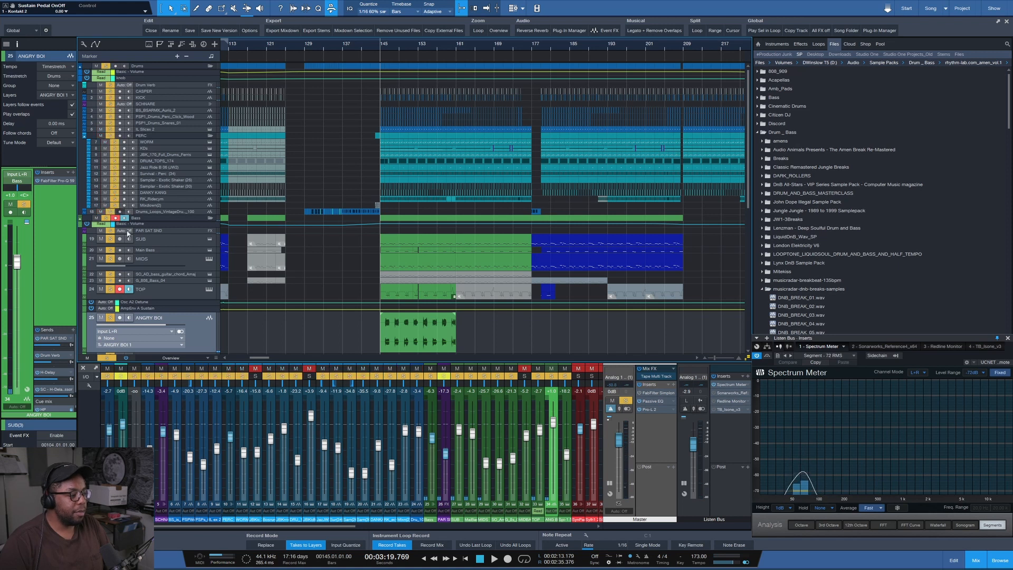
- Compare the drums and bass from bar 145 first without and then with the ANGRY BOI track soloed
left_click(109, 318)
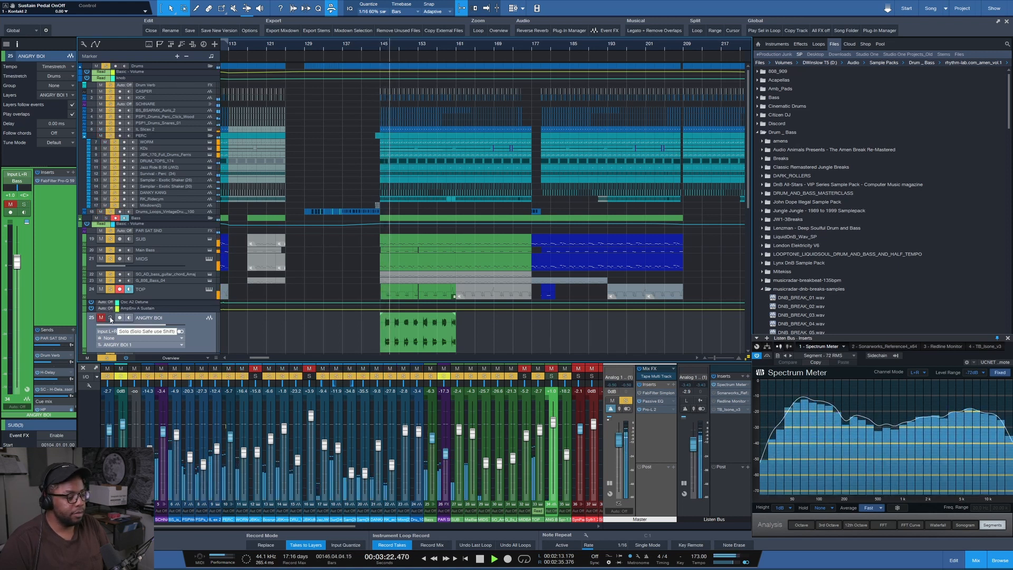
key("space")
left_click(111, 319)
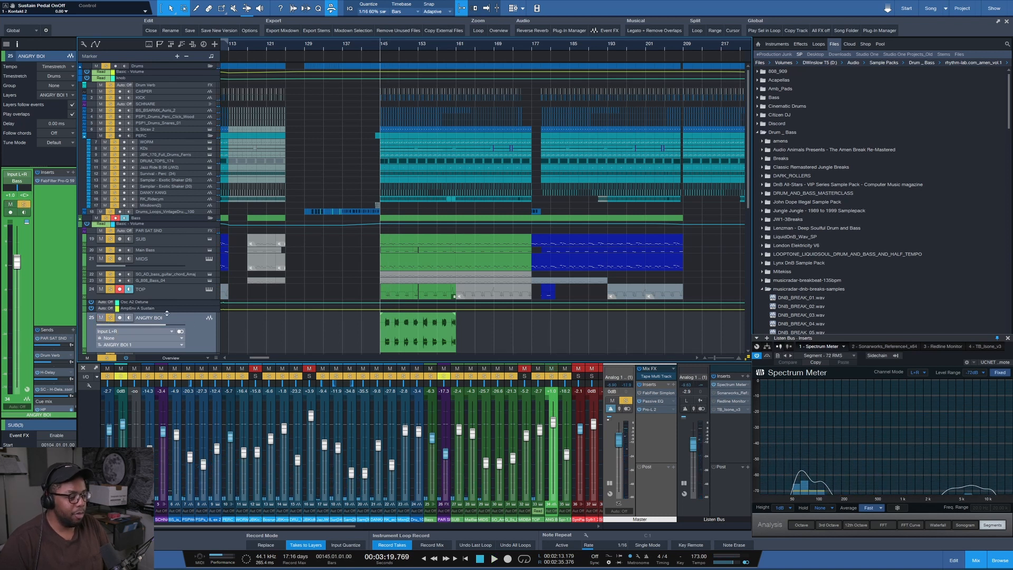
key("space")
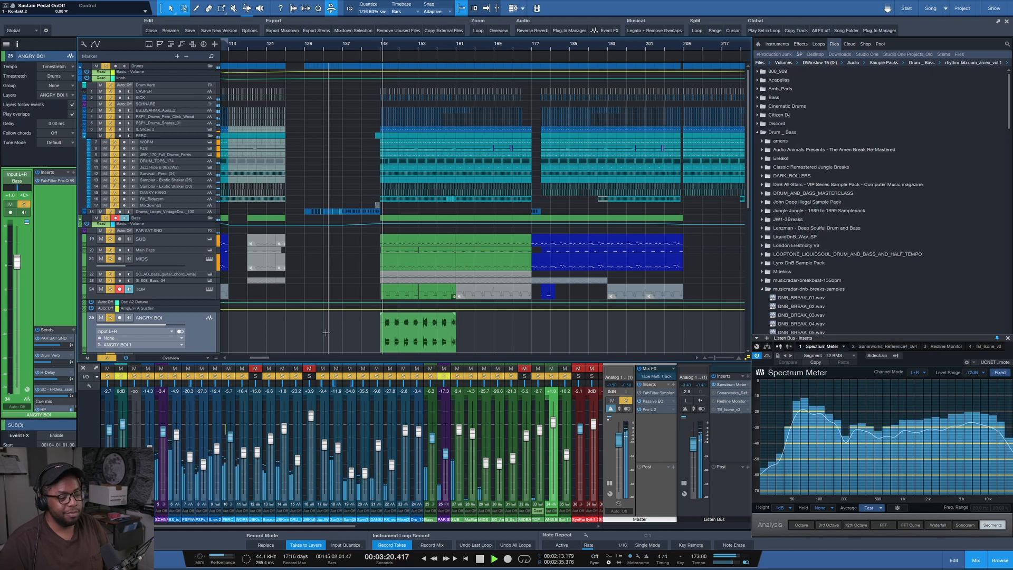
key("space")
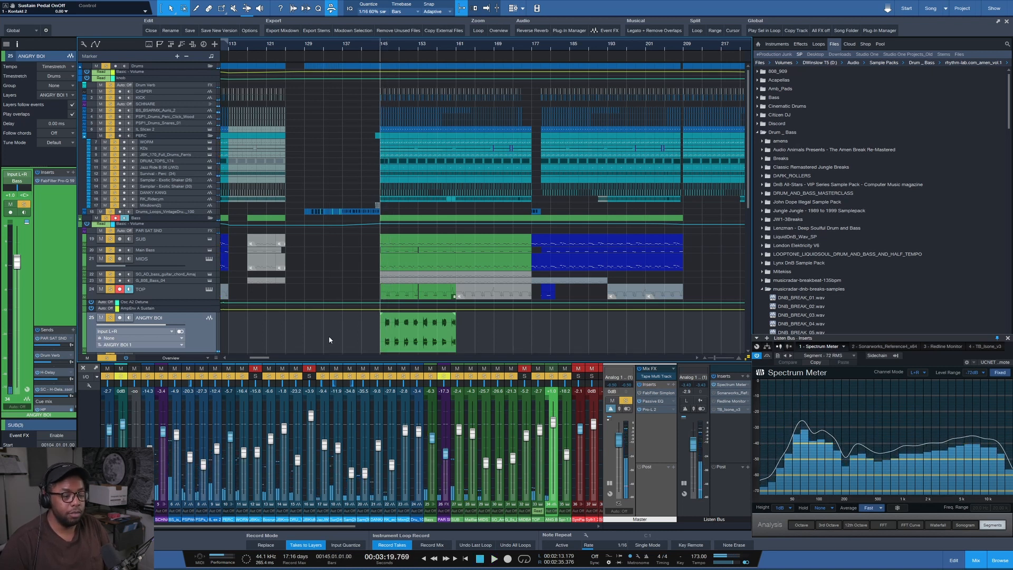
- Increase the height of the SOUNDDOCTRINE melodic loop track in the Synths/Pads folder and solo only that track
scroll(327, 333, "down", 3)
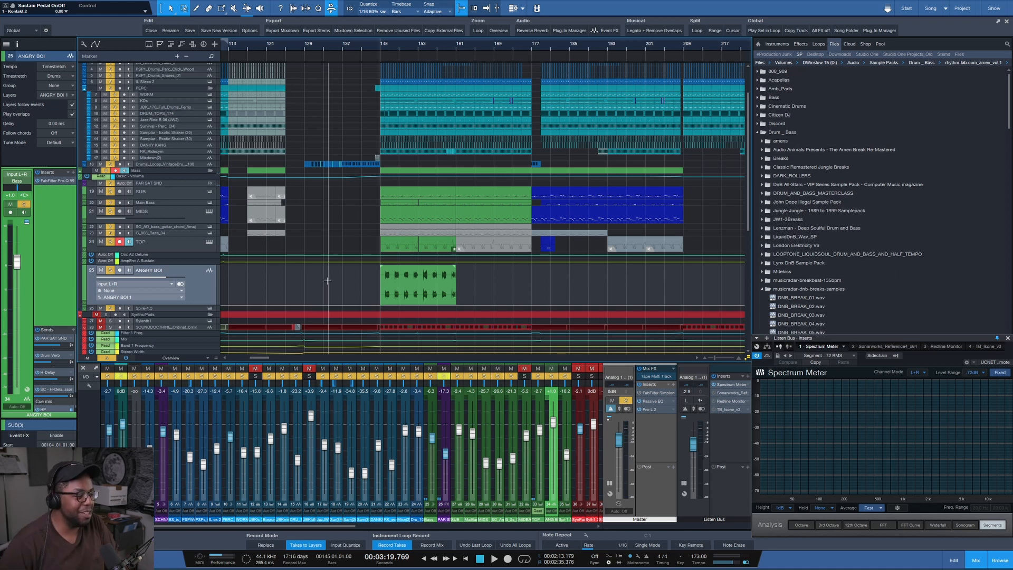
scroll(320, 258, "down", 3)
scroll(232, 248, "down", 2)
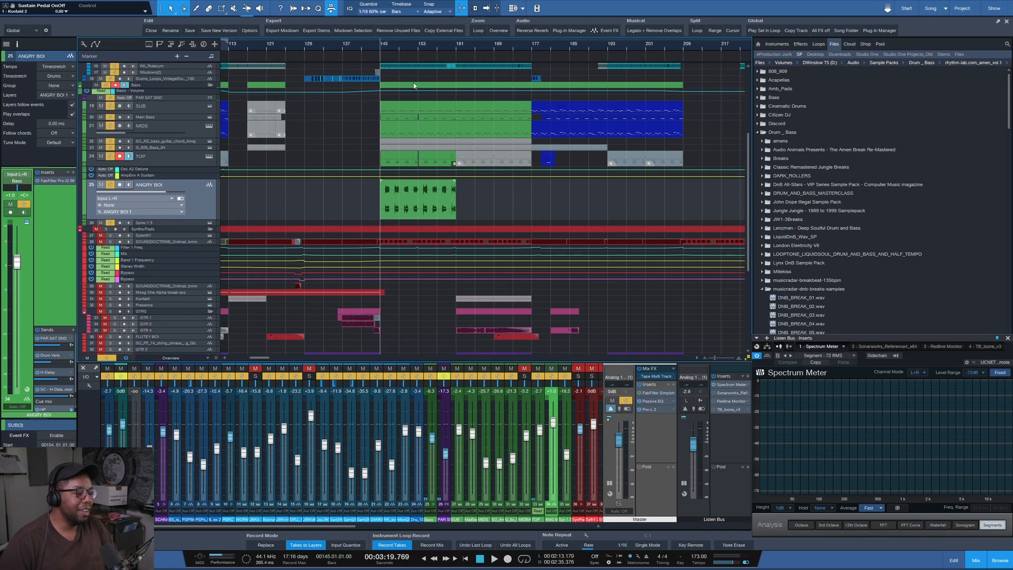
scroll(434, 50, "down", 8)
scroll(248, 44, "up", 6)
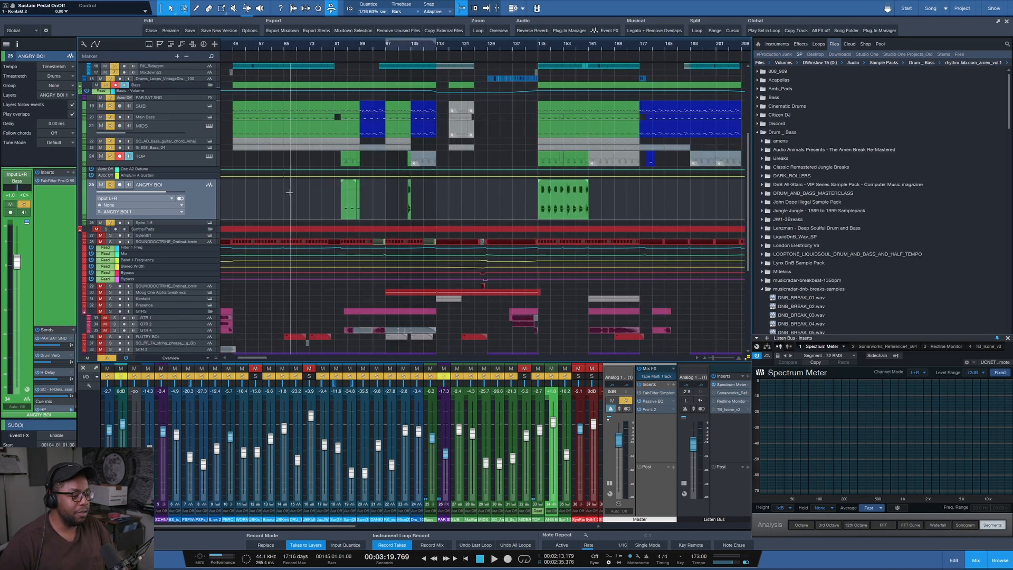
scroll(249, 205, "up", 3)
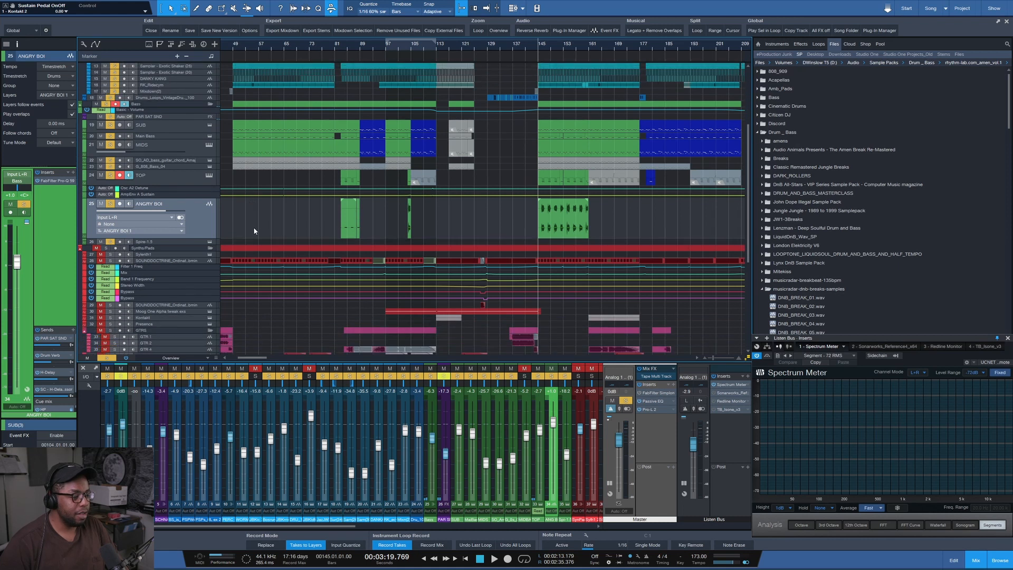
scroll(253, 227, "left", 3)
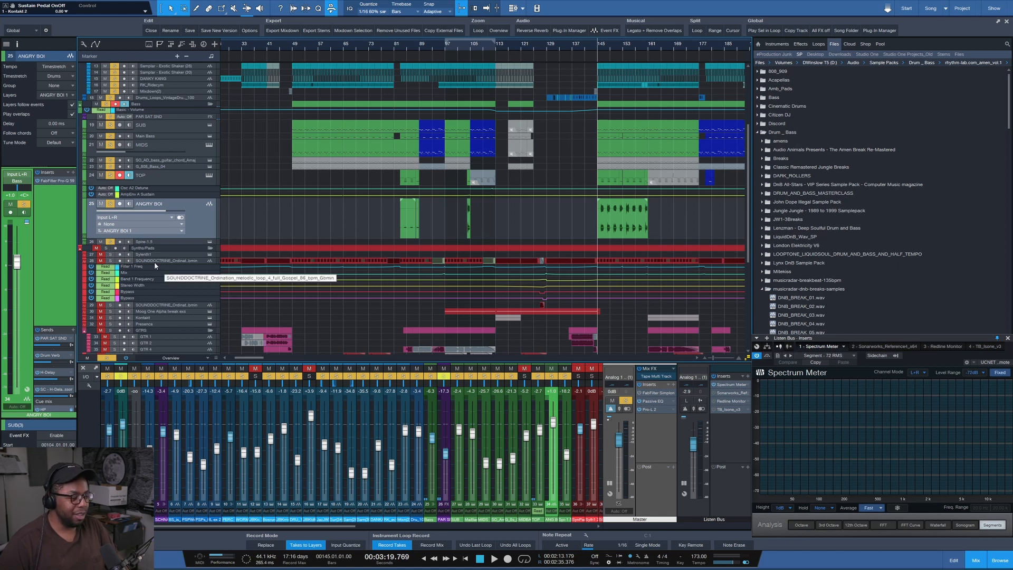
left_click_drag(152, 264, 118, 273)
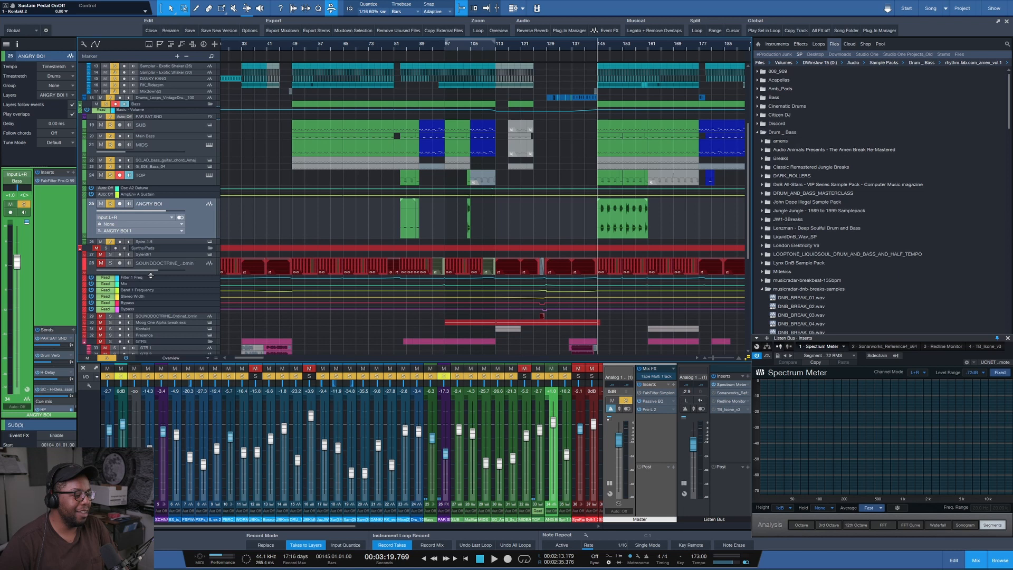
left_click(109, 262)
- Move the playback start to bar 49, and from there back to bar 35
left_click(294, 47)
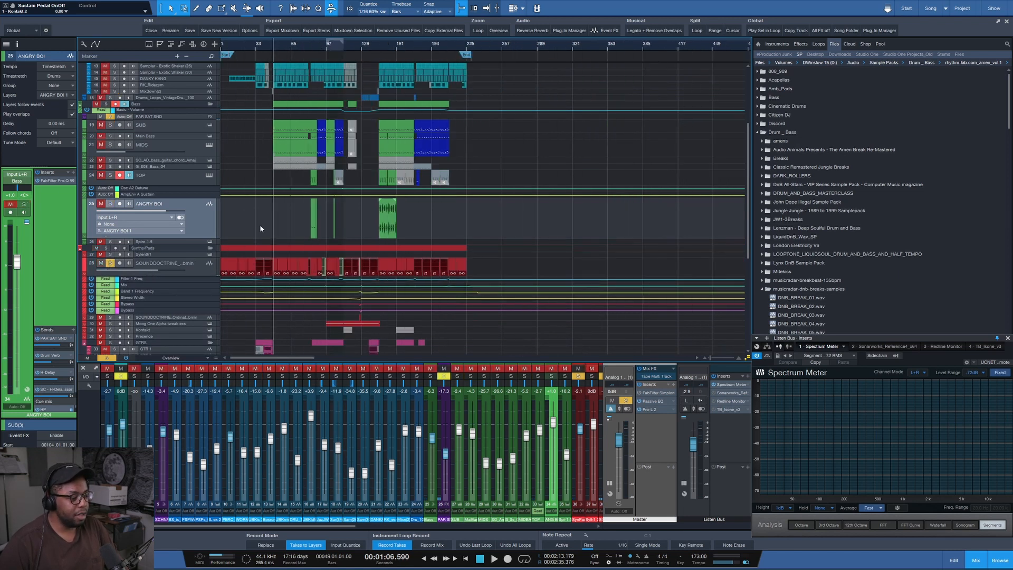
left_click(259, 44)
scroll(260, 45, "up", 6)
scroll(330, 45, "down", 3)
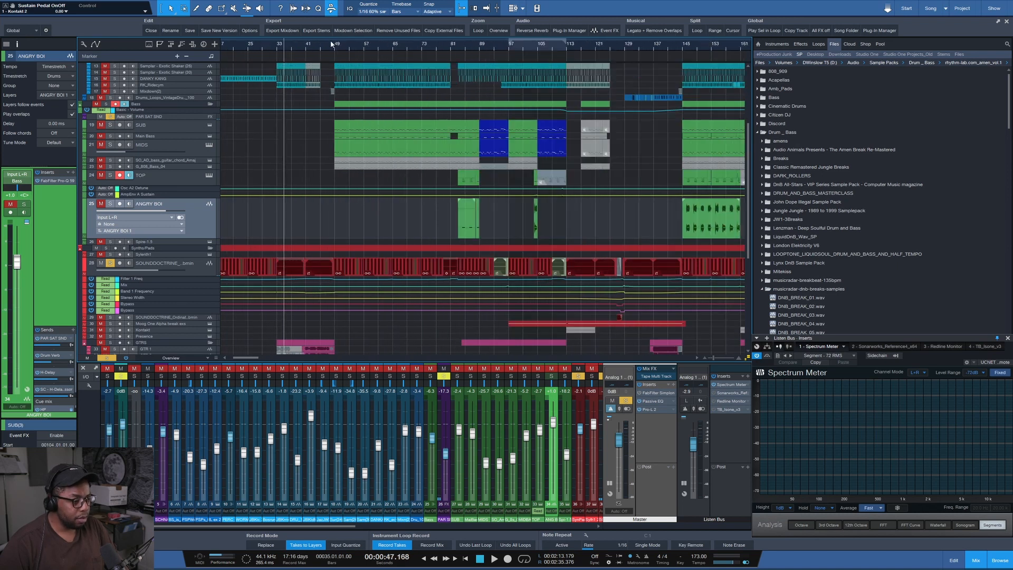
- Locate the SOUNDDOCTRINE clip at bar 41 in the Pool, hide the Listen Bus inserts, and preview its file and the original Gospel loop
right_click(320, 265)
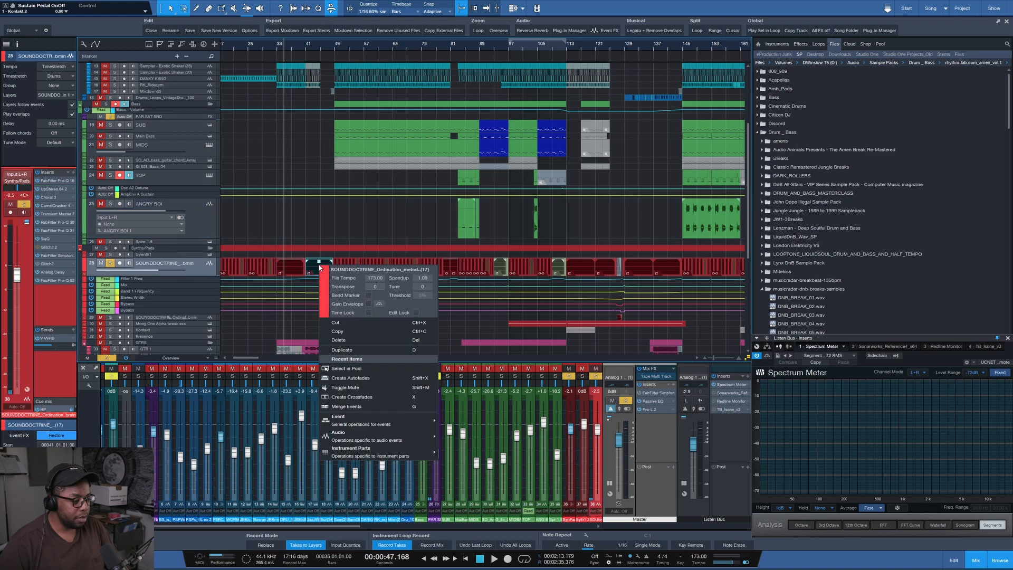
mouse_move(399, 436)
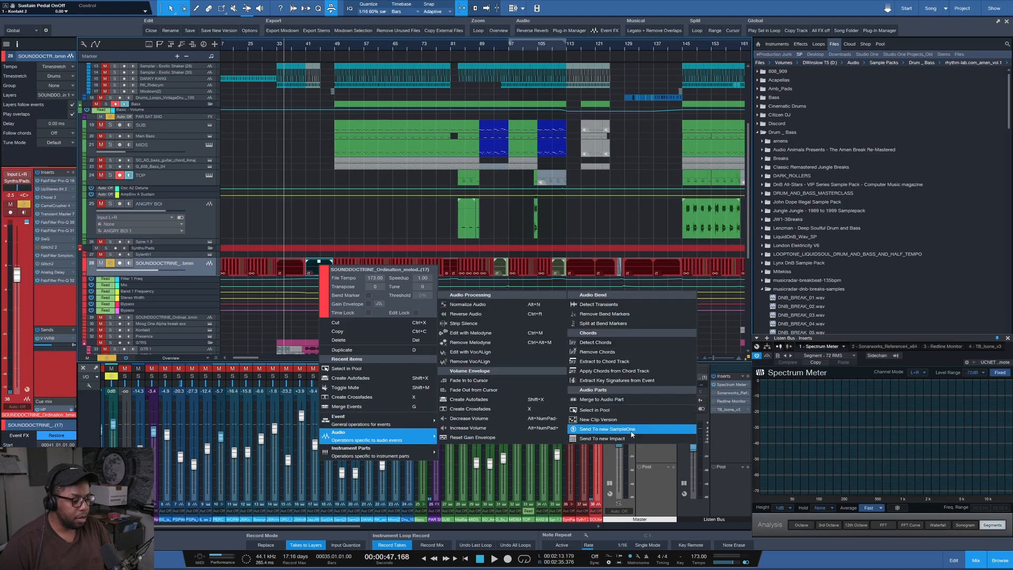
left_click(582, 416)
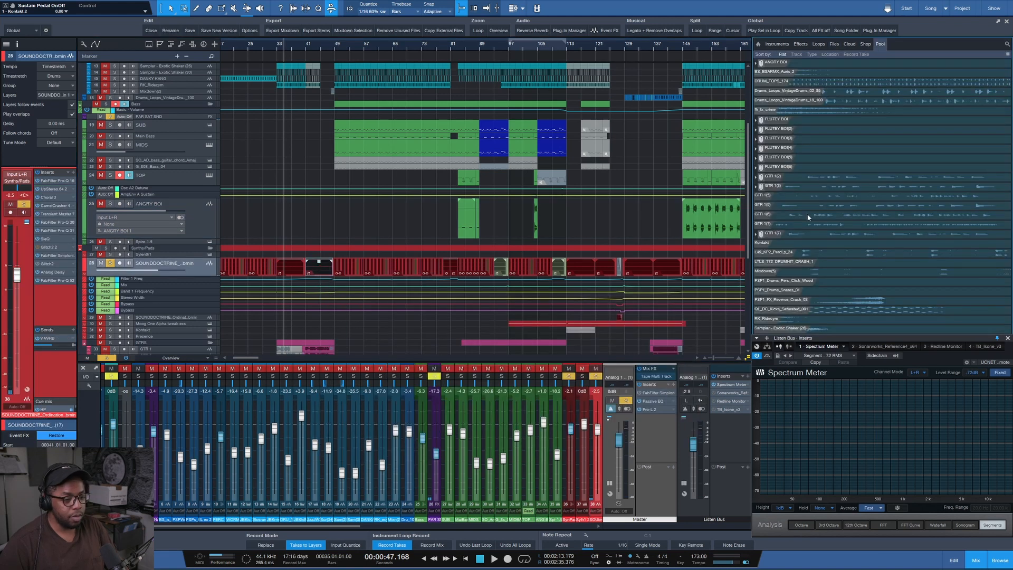
left_click(1005, 338)
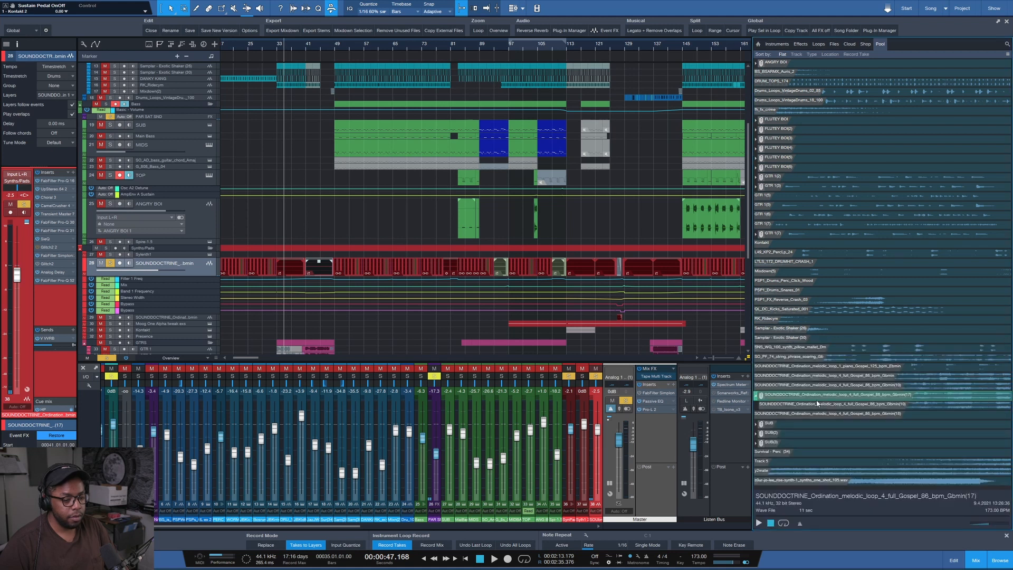
left_click(821, 397)
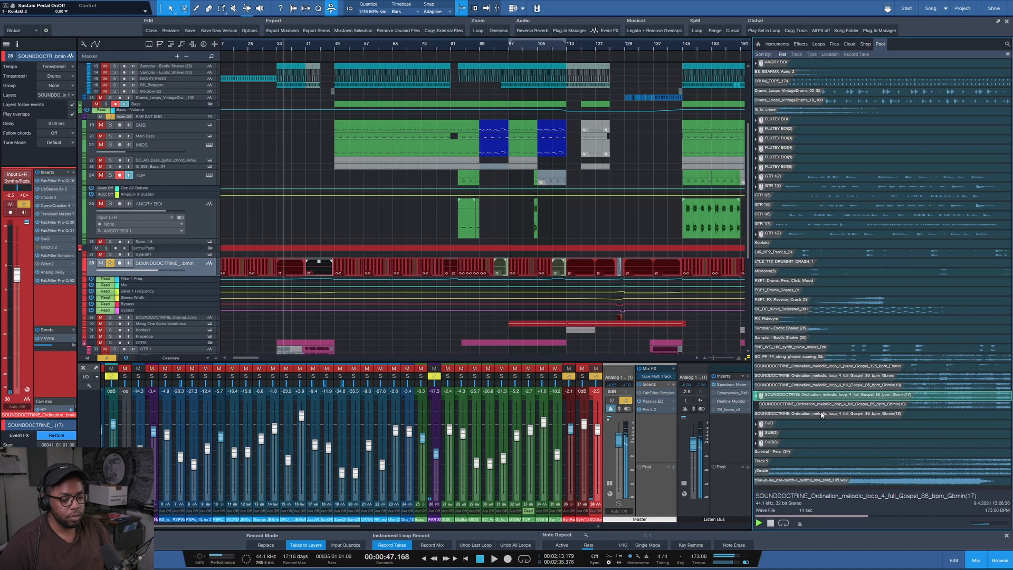
left_click(847, 377)
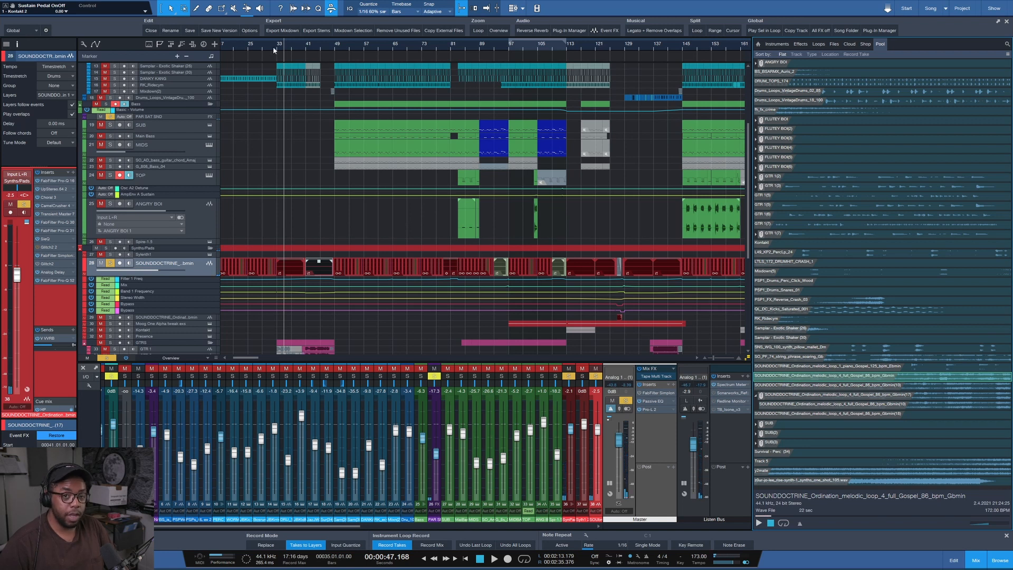
- Enlarge the SOUNDDOCTRINE track further, audition it soloed from bar 49, and stop playback
scroll(274, 49, "down", 3)
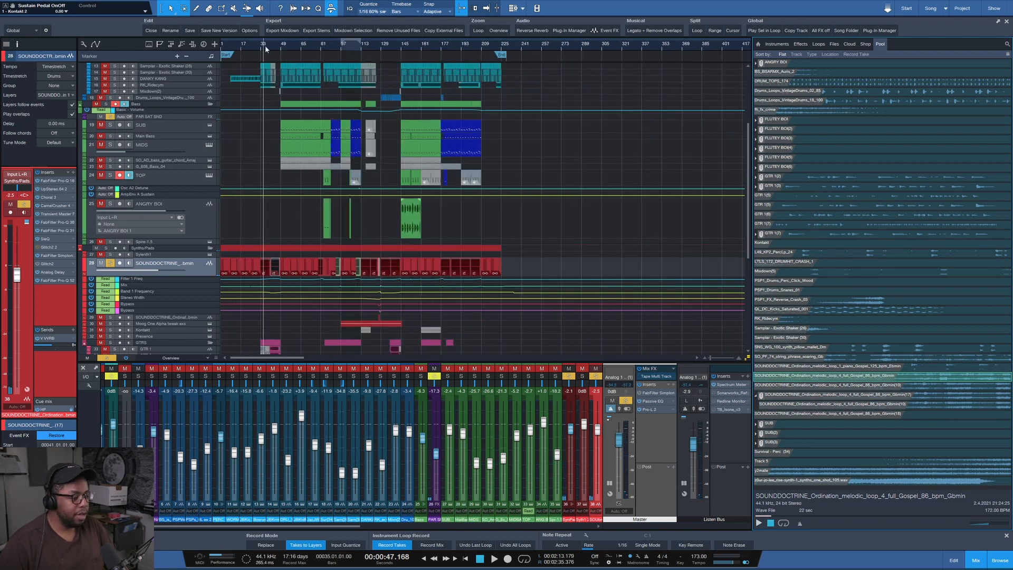
scroll(266, 49, "up", 4)
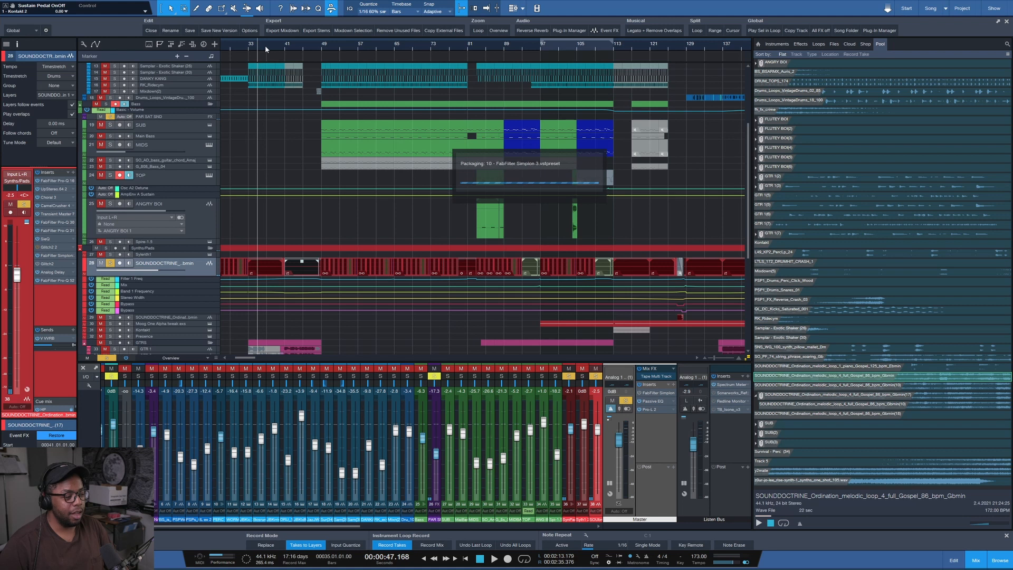
scroll(267, 48, "down", 5)
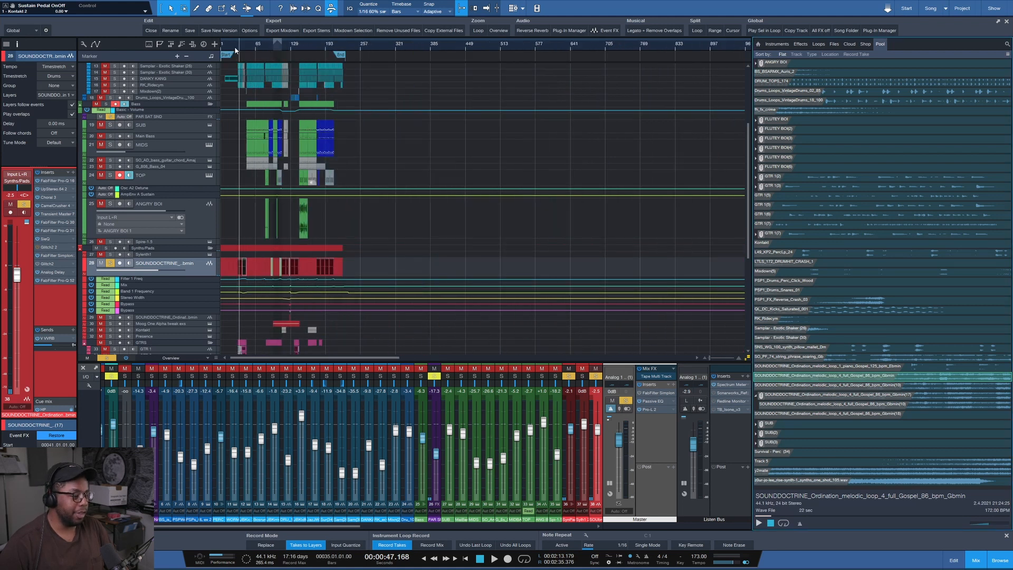
scroll(236, 50, "up", 4)
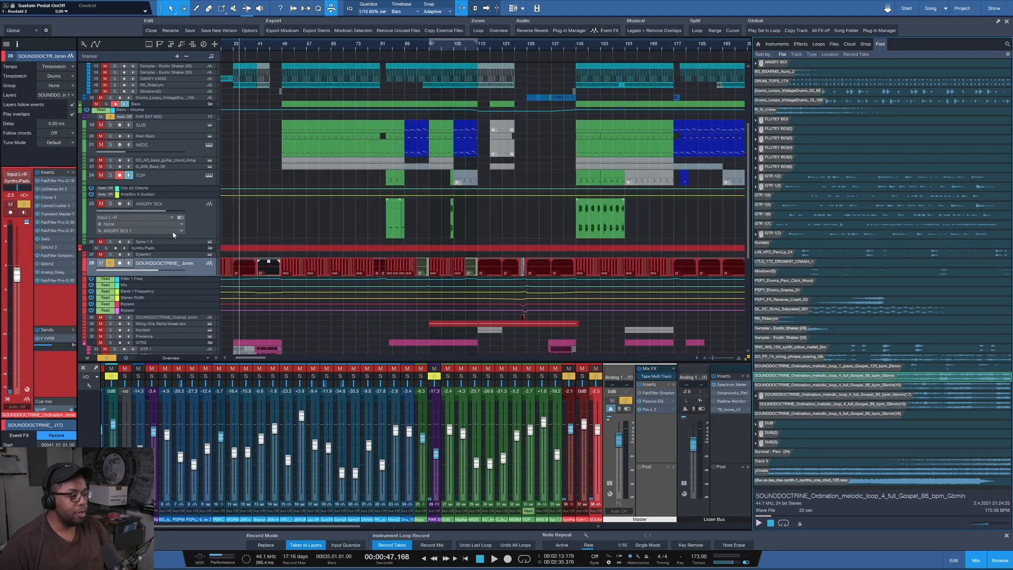
left_click_drag(199, 276, 200, 289)
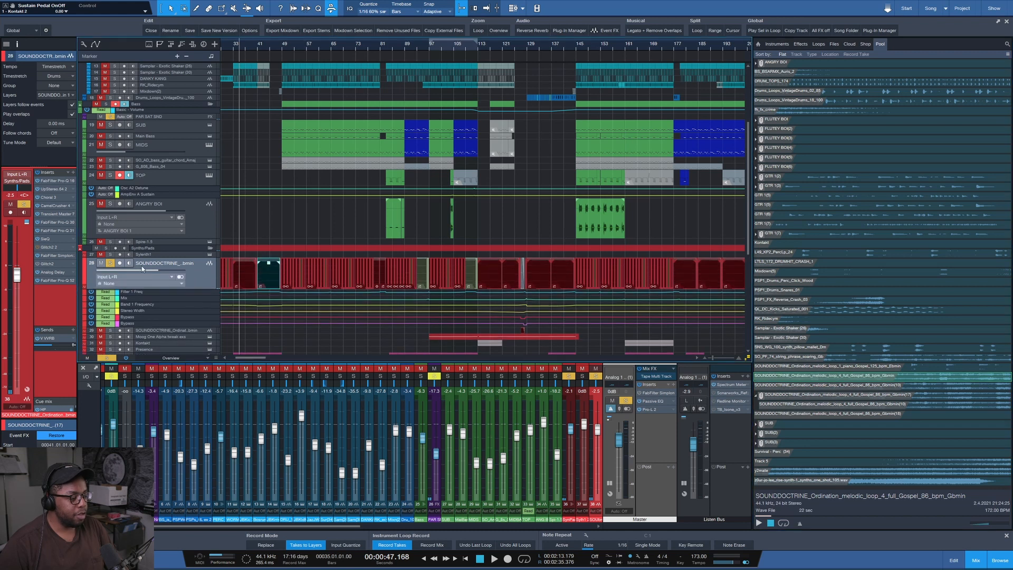
left_click(282, 49)
key("space")
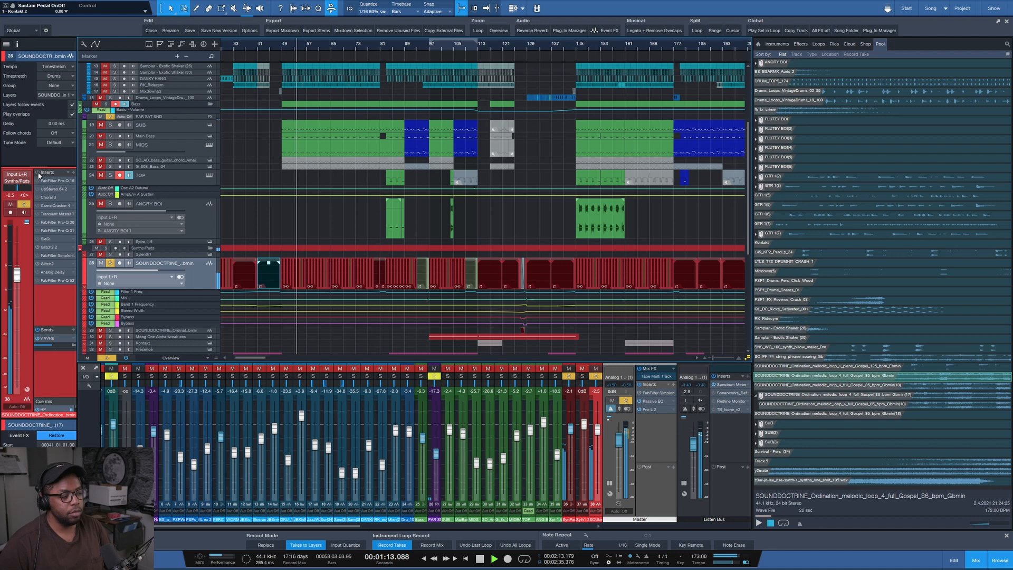
key("space")
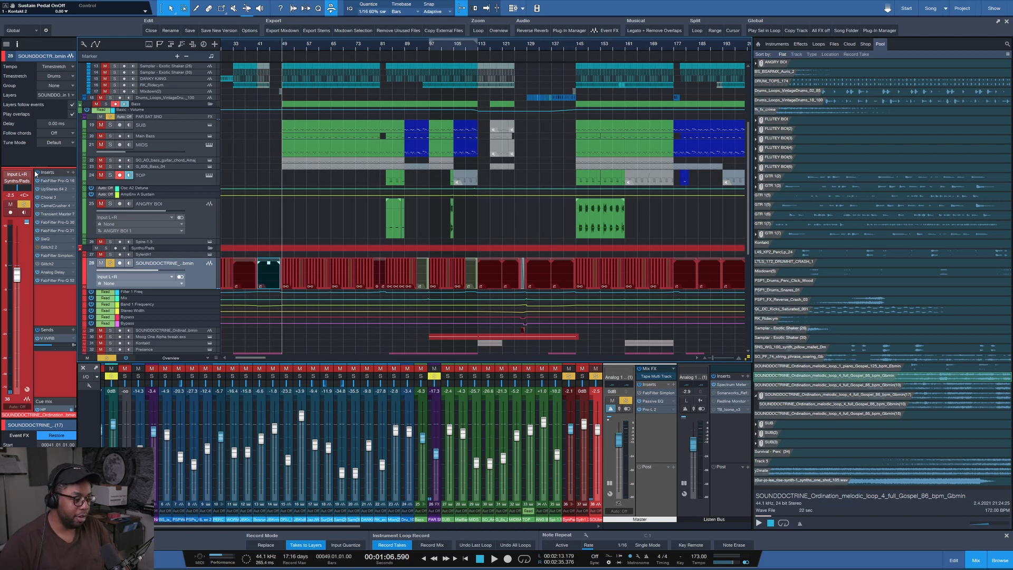
- Toggle the SOUNDDOCTRINE track's solo off and on, replay it from bar 49, and jump playback to bar 78
left_click(110, 265)
left_click(111, 265)
key("space")
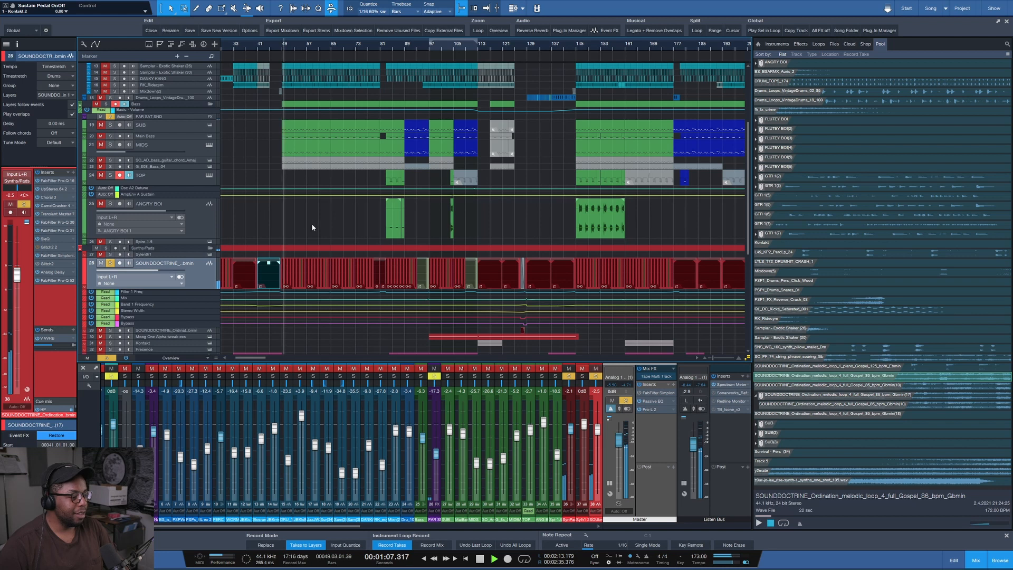
scroll(305, 222, "down", 1)
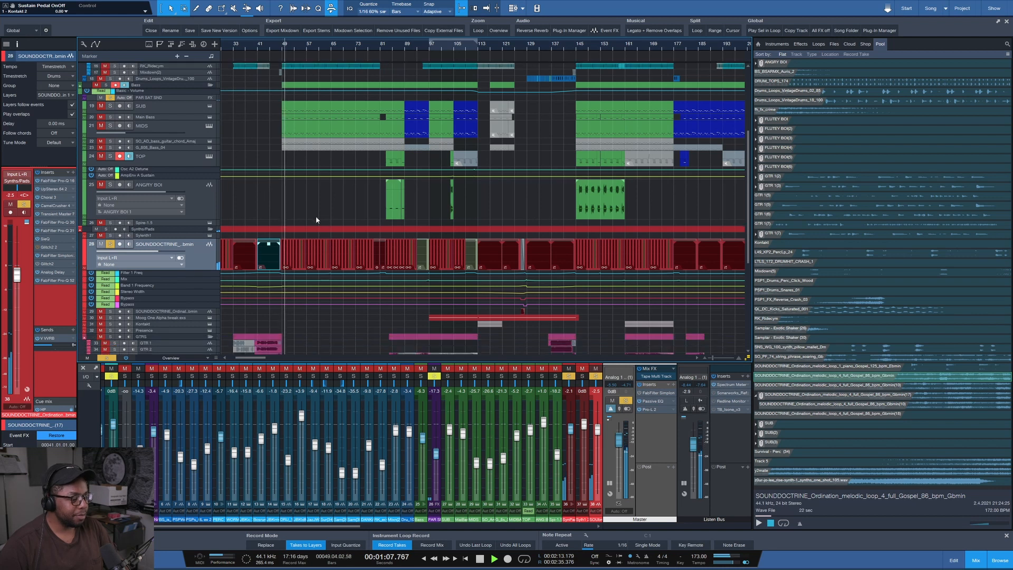
left_click(372, 46)
scroll(382, 46, "up", 3)
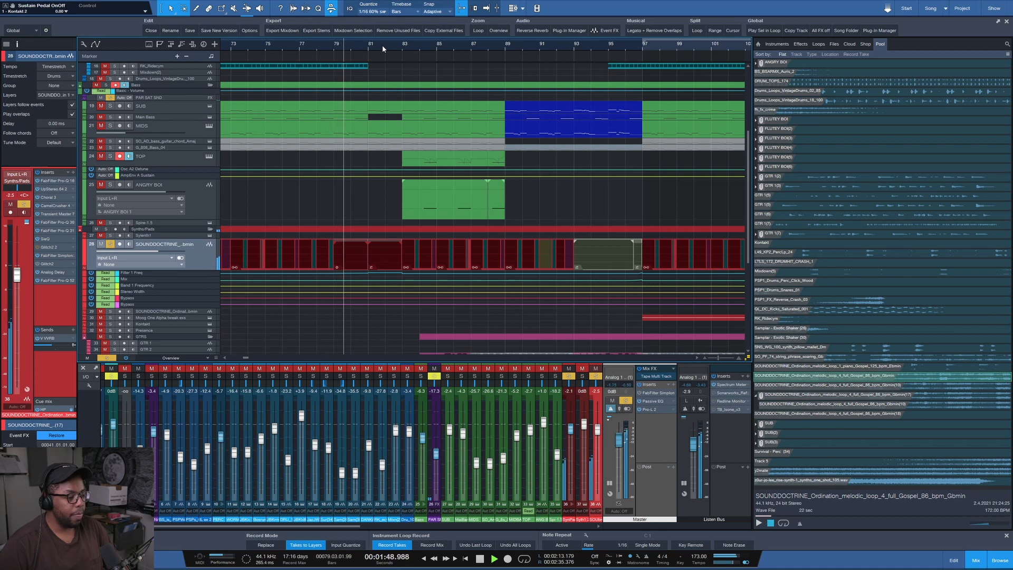
scroll(383, 44, "down", 5)
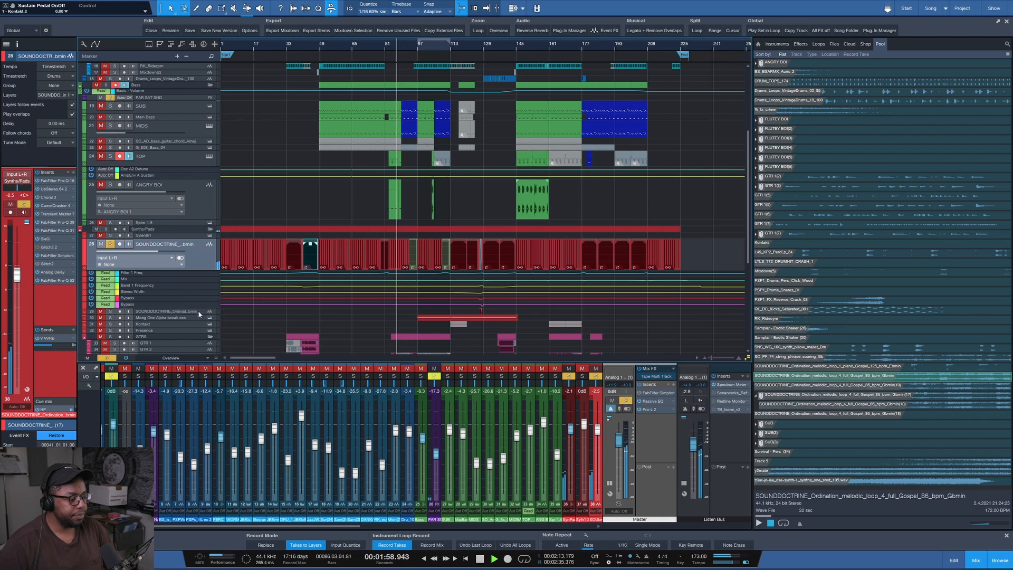
- Switch the track height to Tiny, stop playback, and examine the SOUNDDOCTRINE track's automation lanes
key("shift+e")
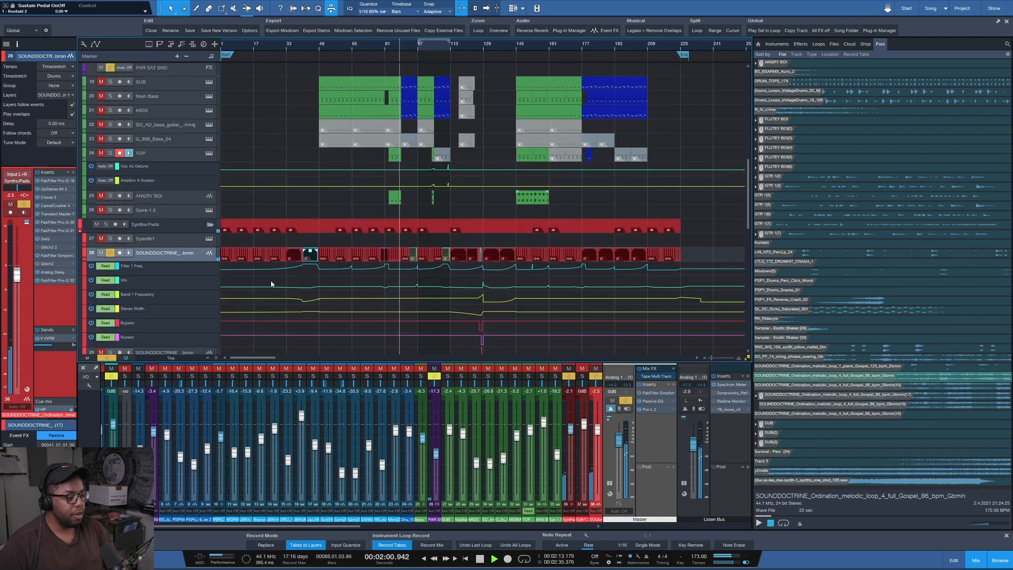
scroll(271, 284, "down", 3)
key("space")
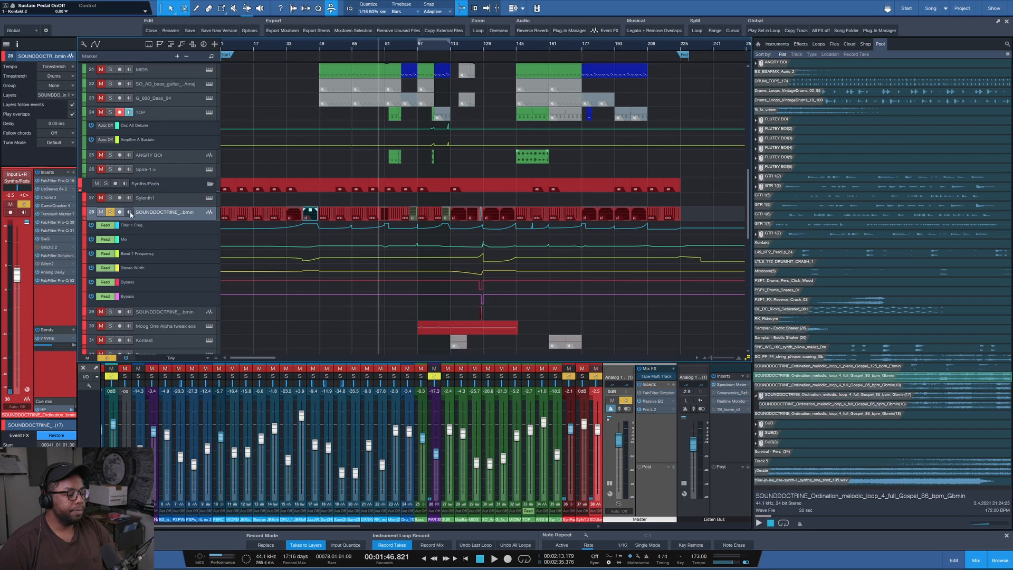
scroll(157, 244, "down", 1)
scroll(193, 251, "down", 3)
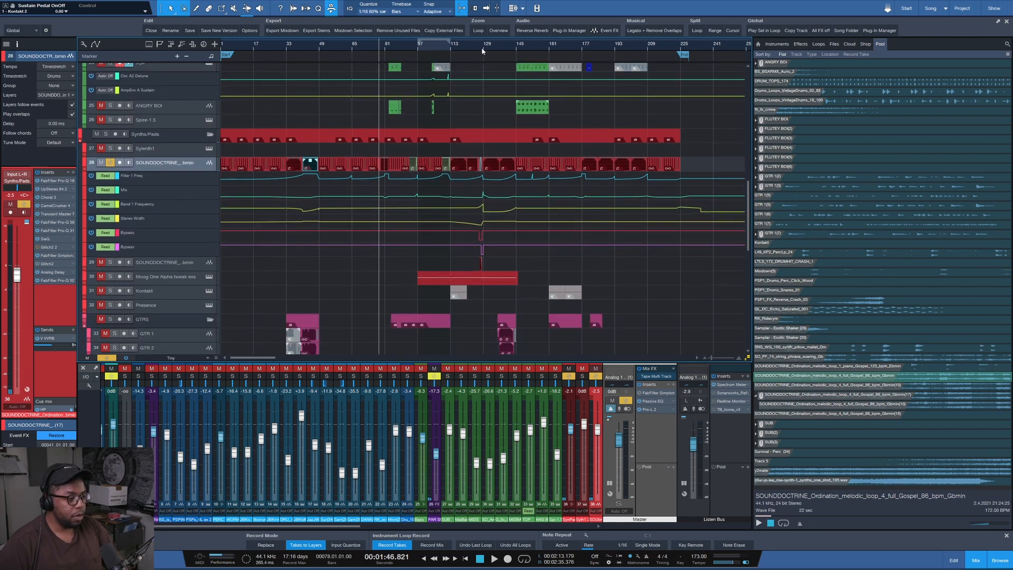
- Solo the second SOUNDDOCTRINE track alongside the first, audition both from bar 127, and stop playback
scroll(481, 46, "up", 5)
left_click(458, 46)
key("space")
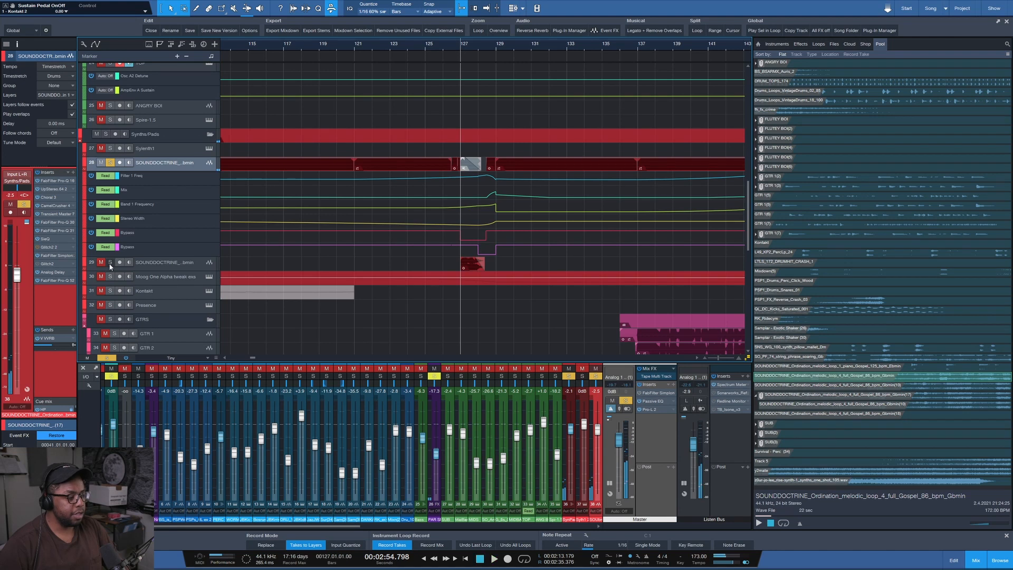
left_click(447, 46)
scroll(444, 46, "down", 5)
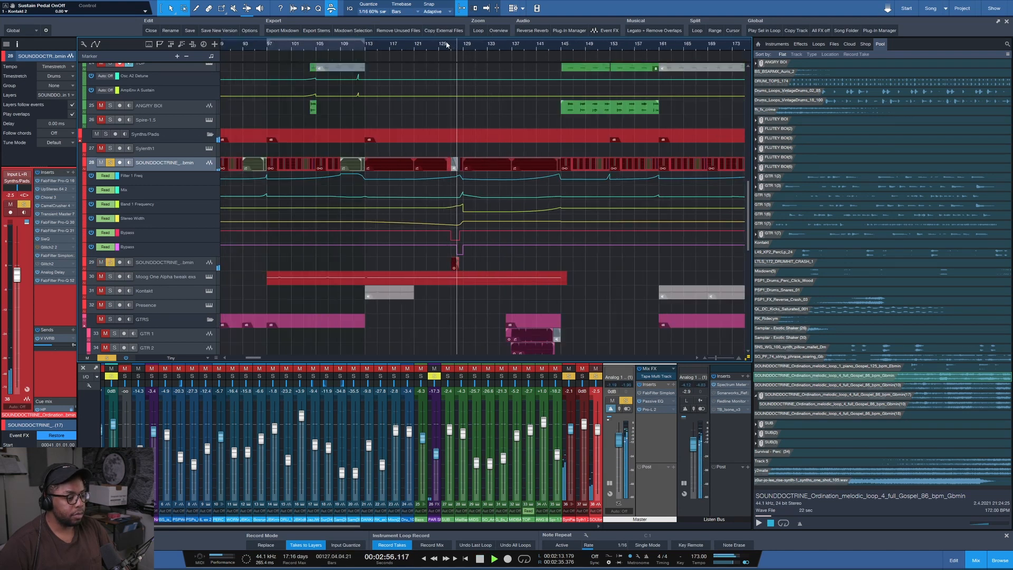
key("space")
- Play the two soloed SOUNDDOCTRINE tracks from bar 132 and stop playback
scroll(447, 46, "down", 3)
left_click(468, 51)
key("space")
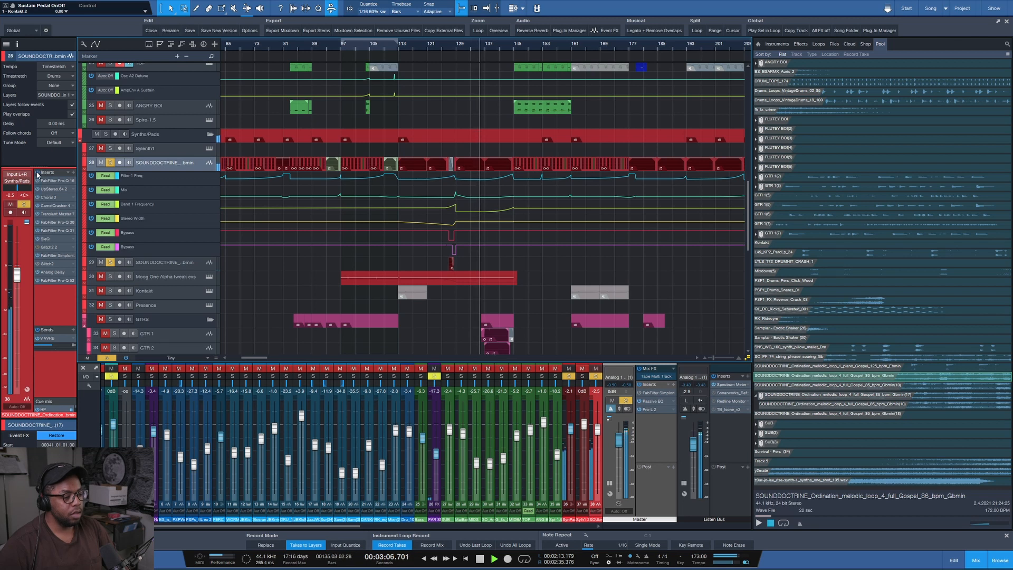
scroll(513, 46, "down", 4)
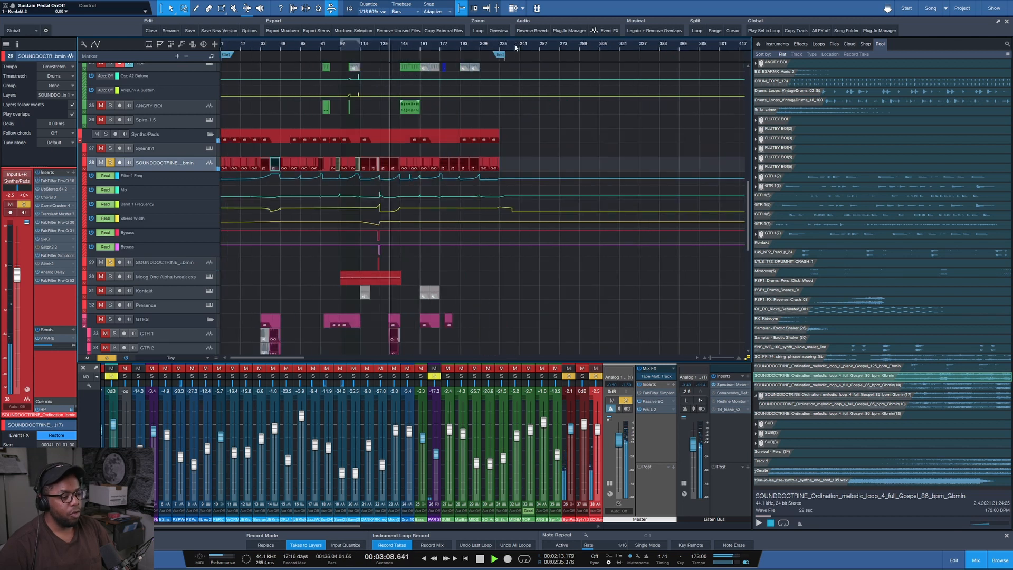
key("space")
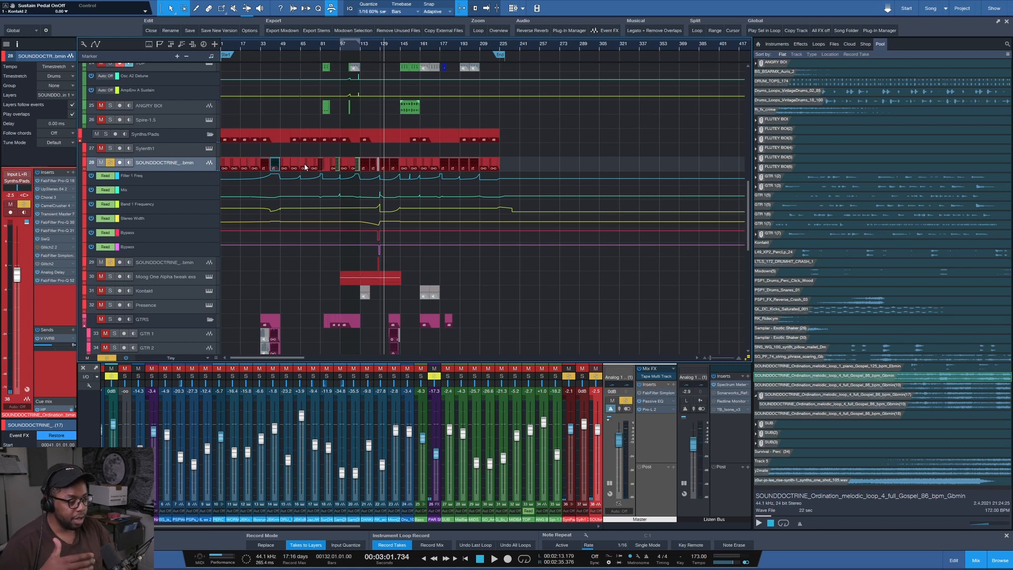
- Solo only the Moog One Alpha track, audition it from bar 101, and stop playback
left_click(100, 276)
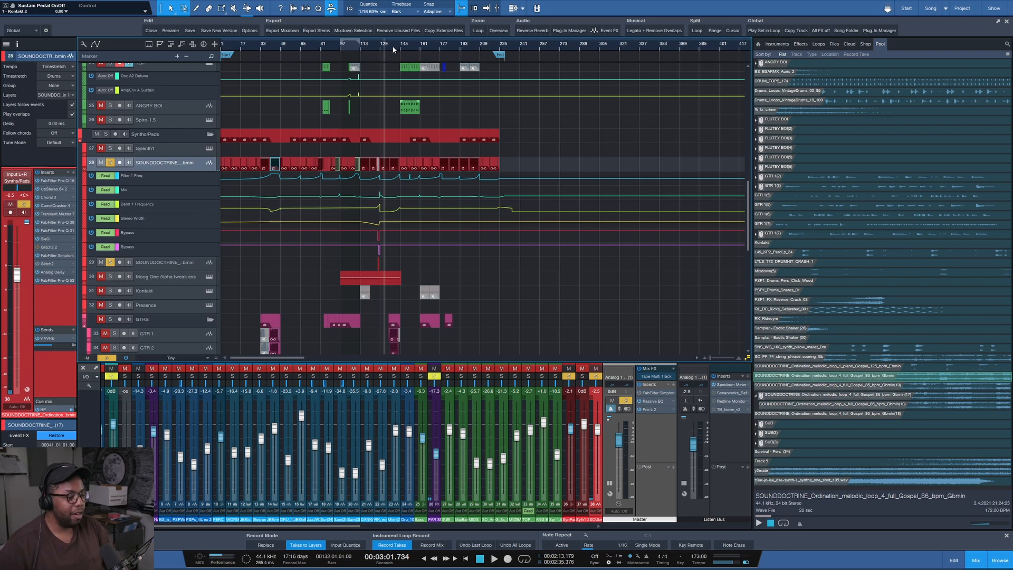
scroll(273, 285, "down", 3)
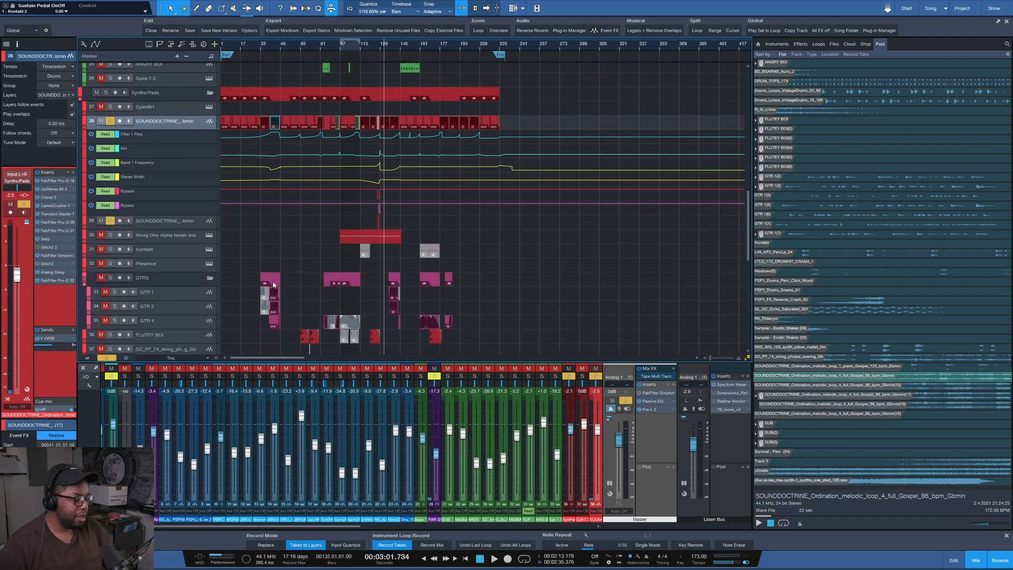
left_click(110, 235, "alt")
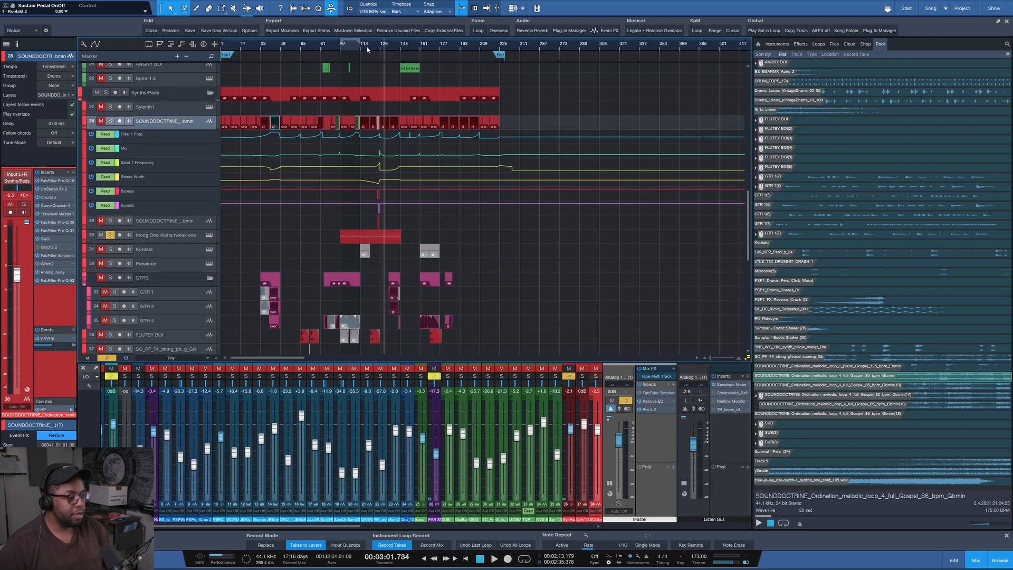
scroll(347, 48, "up", 4)
left_click(338, 45)
key("space")
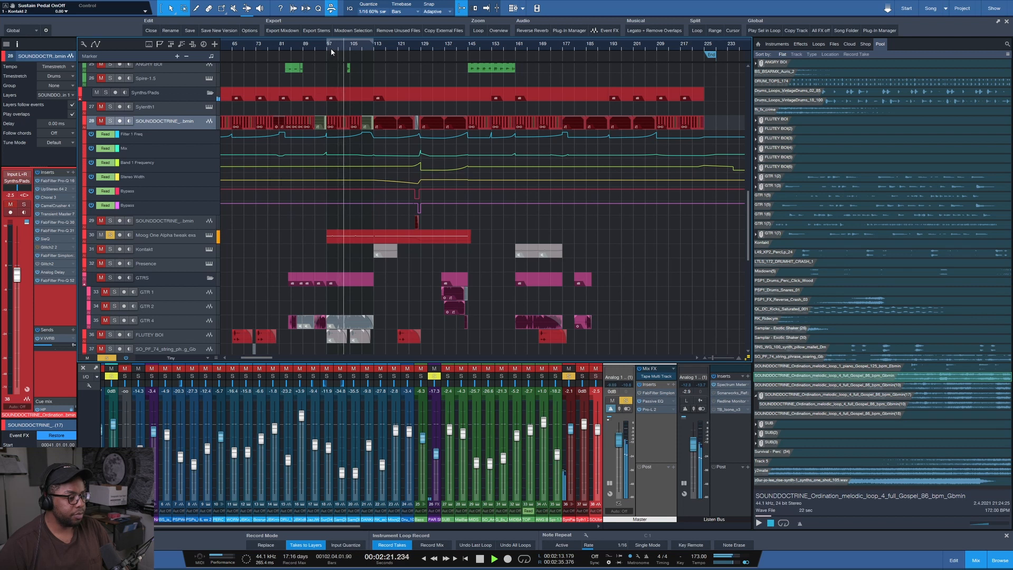
scroll(329, 47, "up", 3)
scroll(330, 48, "up", 2)
scroll(330, 48, "down", 6)
key("space")
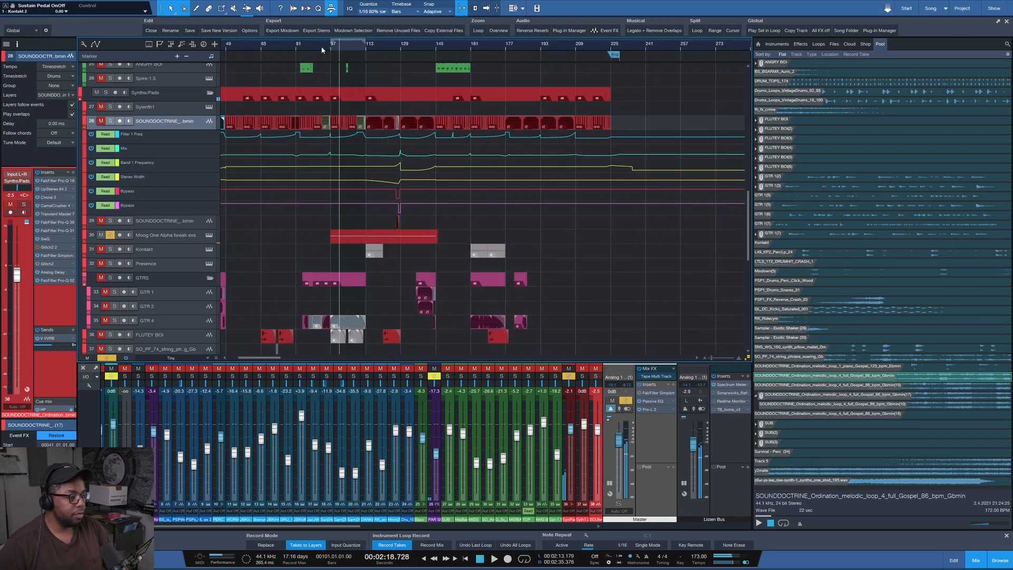
- Solo the GTRS folder in place of the Moog track, audition it from bar 93, and stop playback
scroll(322, 47, "up", 6)
left_click(331, 48)
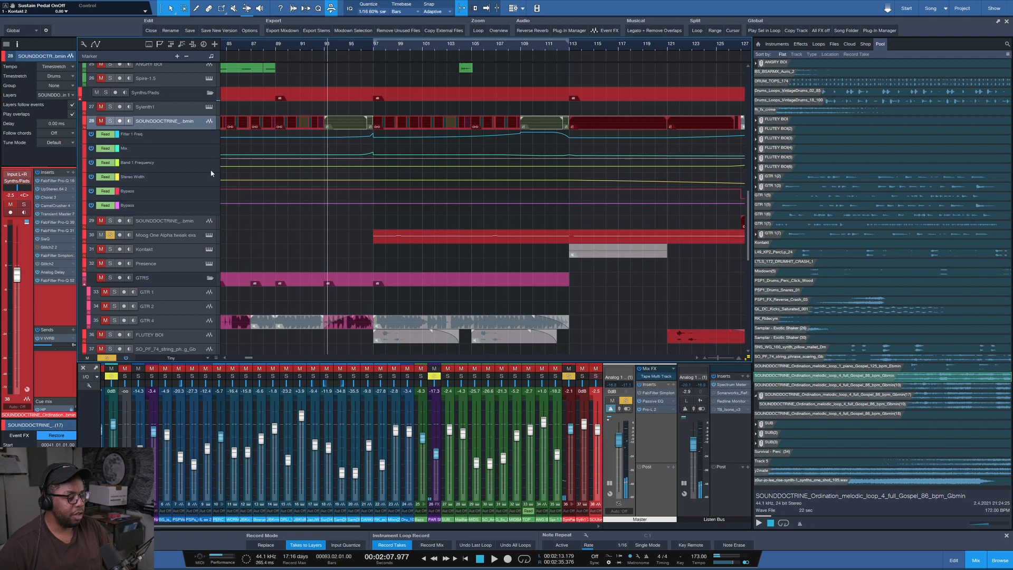
left_click(111, 278)
left_click(111, 278)
key("space")
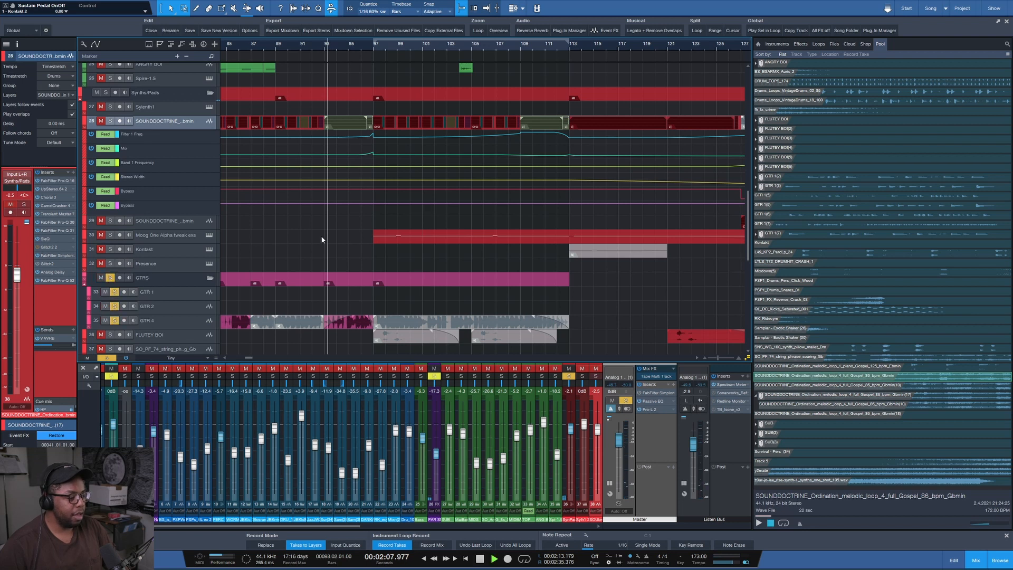
scroll(365, 49, "down", 3)
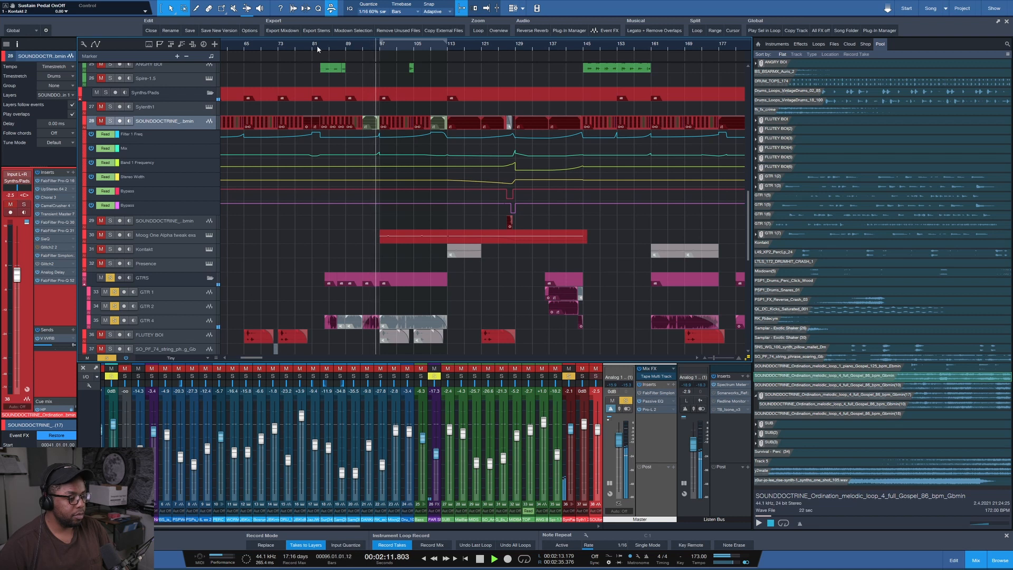
scroll(317, 46, "down", 2)
key("space")
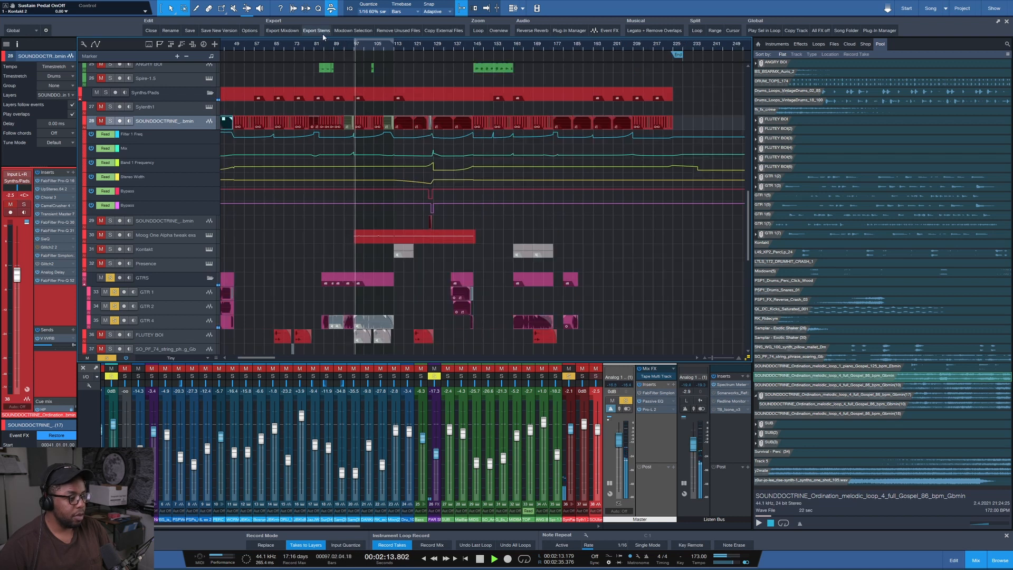
scroll(253, 46, "down", 2)
- Move the playback position to bar 41 and play the soloed guitar tracks
scroll(253, 46, "up", 5)
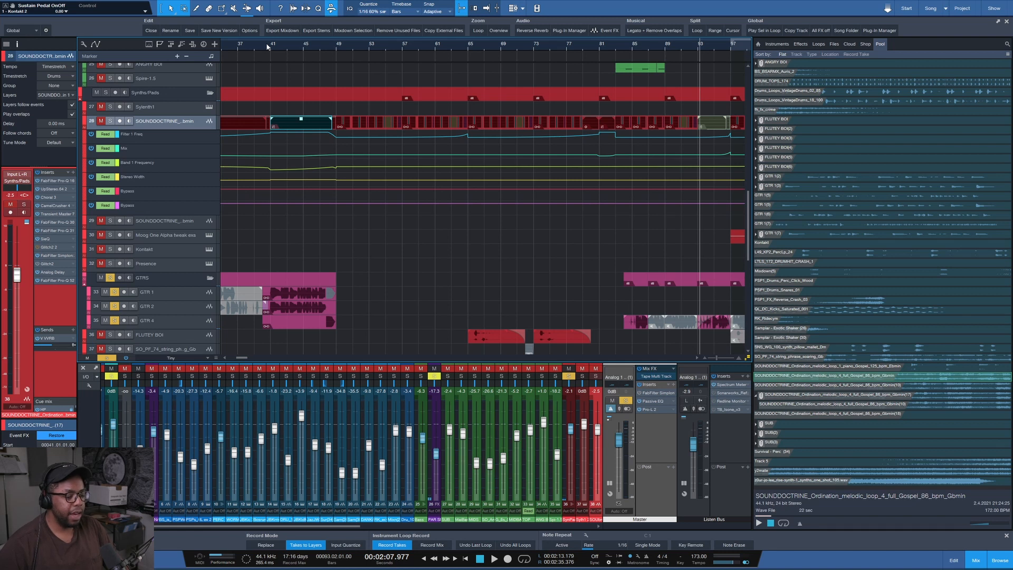
left_click(268, 46)
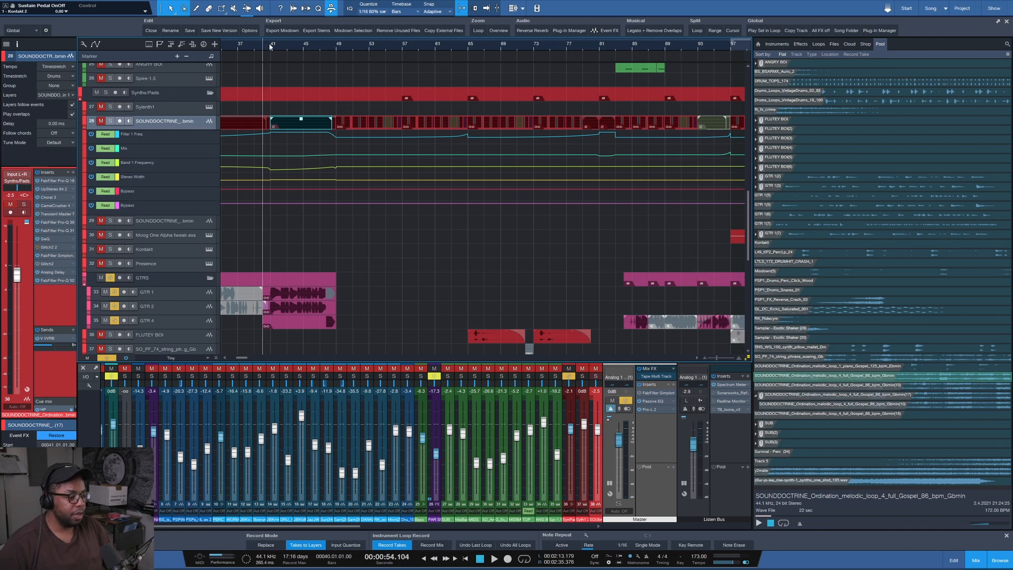
key("e")
left_click(271, 46)
key("e")
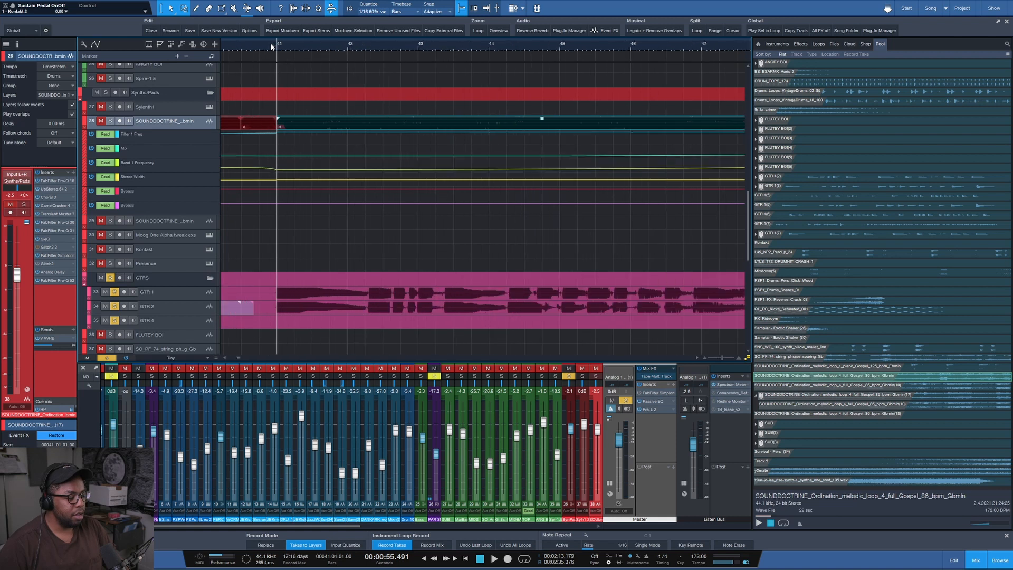
key("w")
key("space")
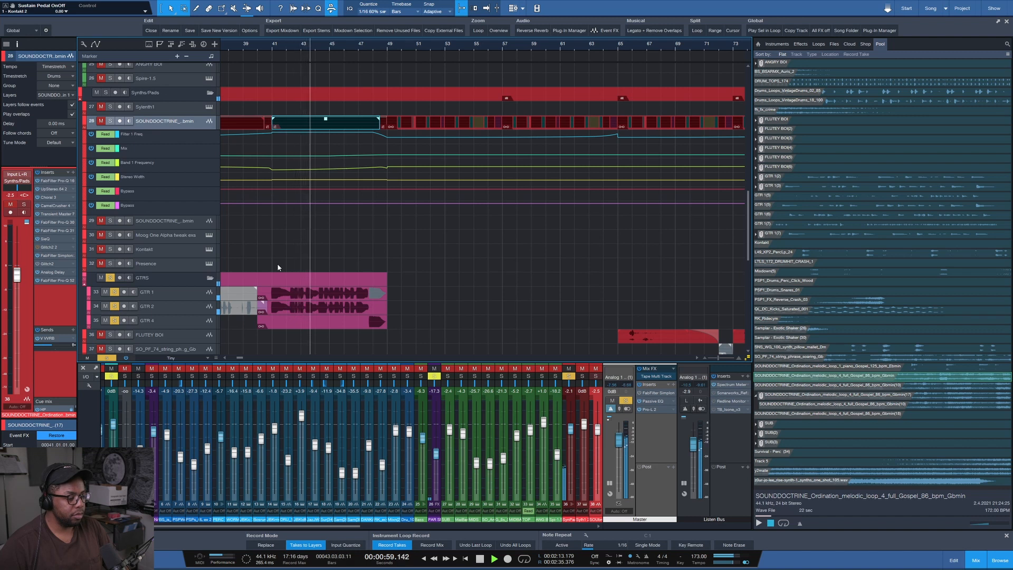
- Show the channel inserts of GTR 1 and of the GTRS folder during playback, and stop playback
left_click(186, 293)
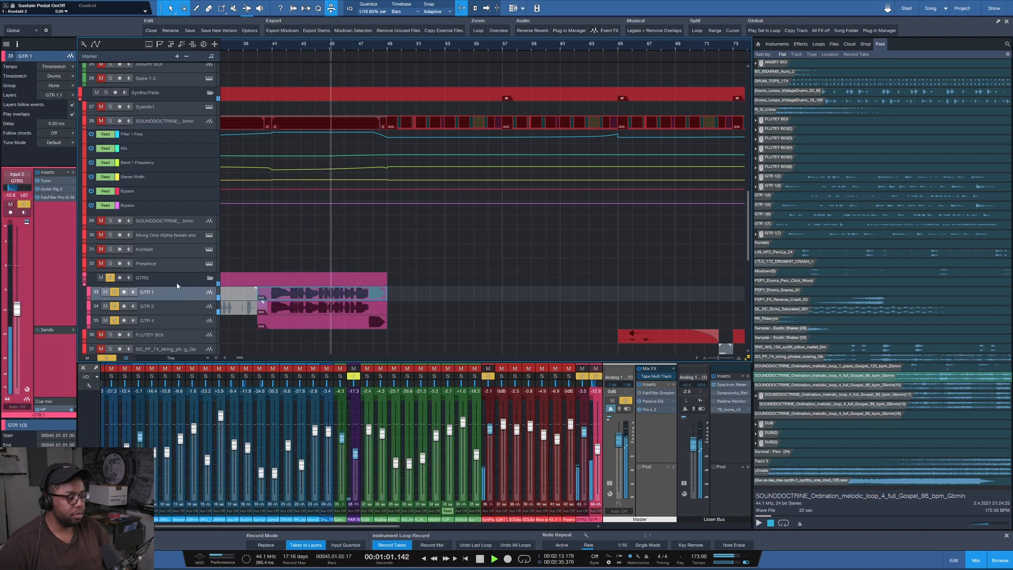
left_click(175, 281)
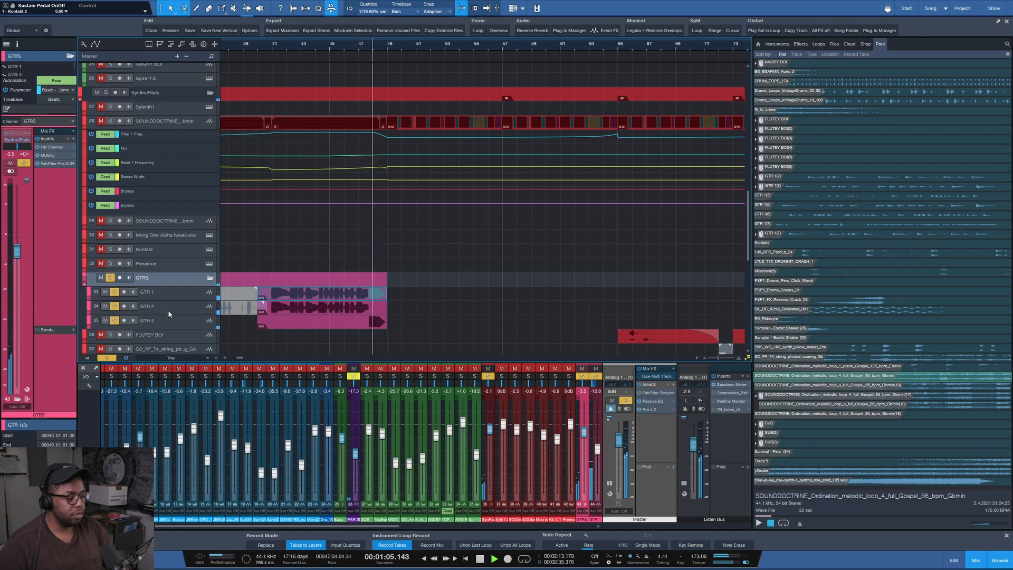
key("space")
- Audition the soloed guitars from bar 138 and stop playback
key("w")
scroll(368, 48, "down", 4)
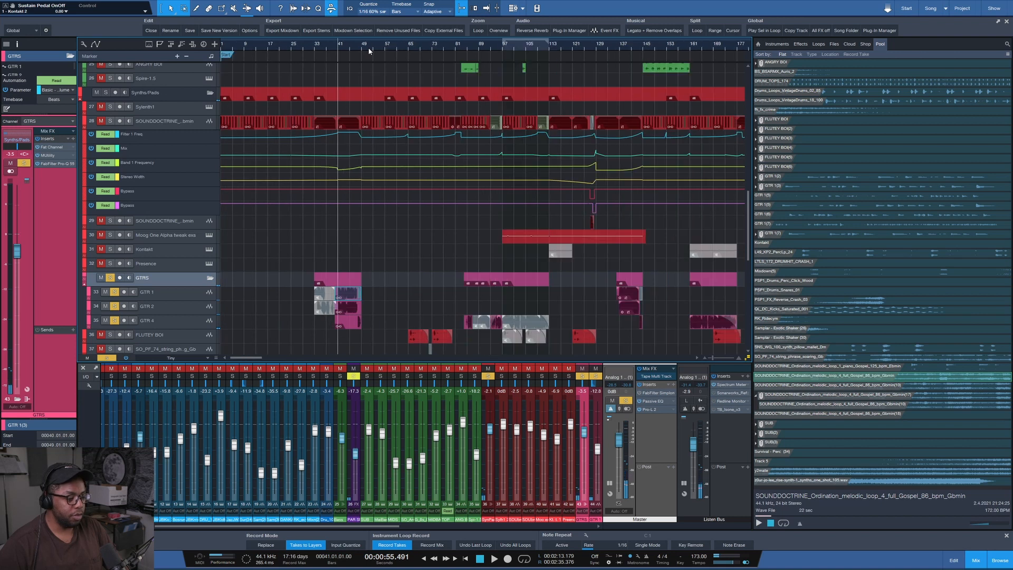
scroll(457, 46, "up", 5)
left_click(457, 45)
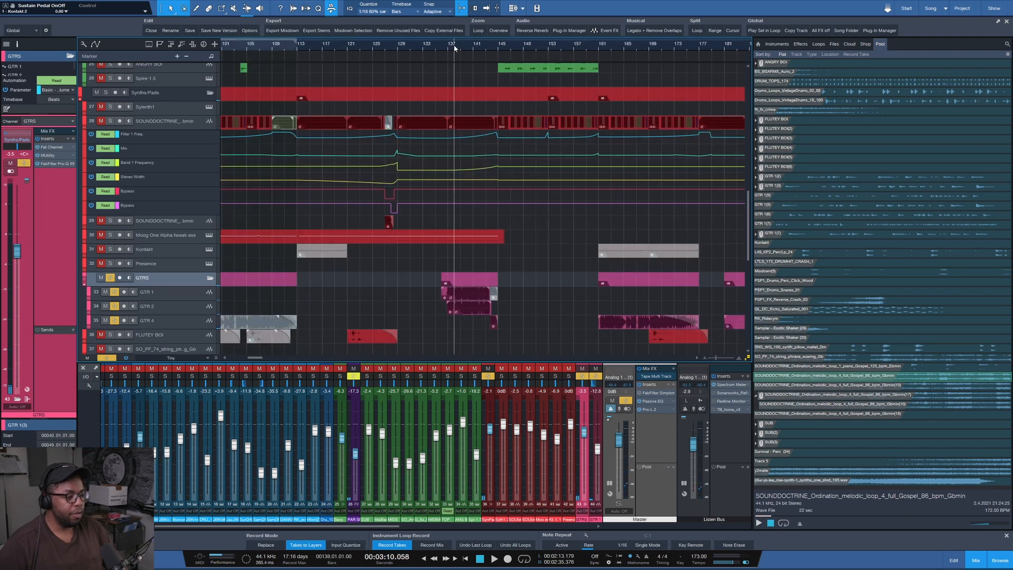
scroll(457, 45, "up", 3)
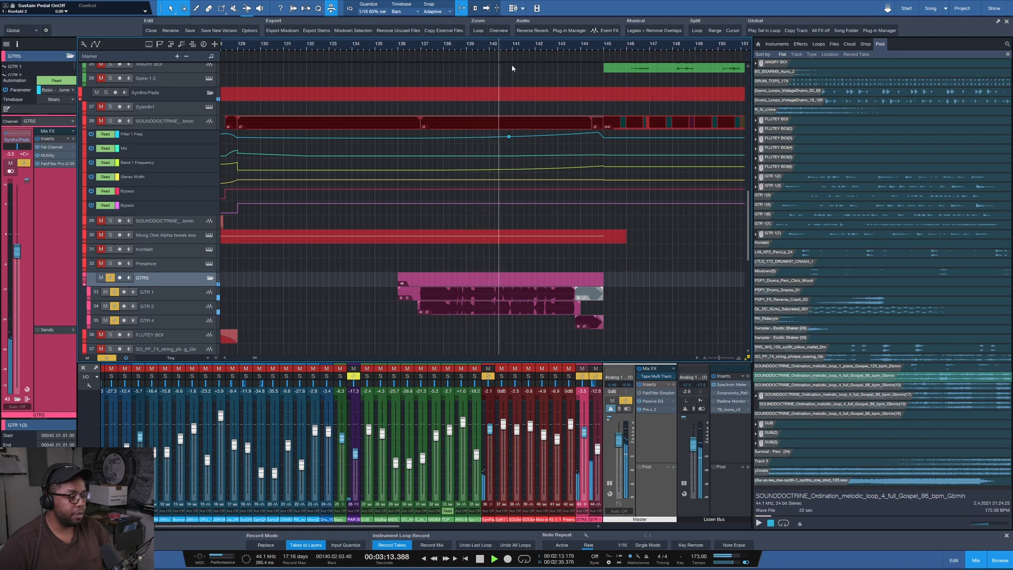
scroll(550, 48, "down", 4)
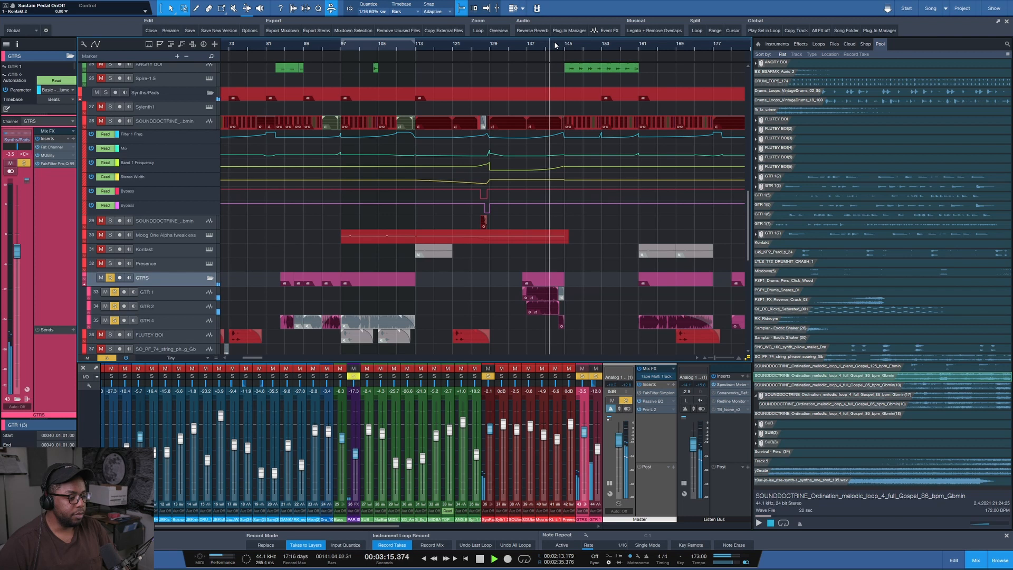
key("space")
- Solo the FLUTEY BOI track, audition it from bar 65 with its channel shown, and stop playback
scroll(555, 45, "down", 3)
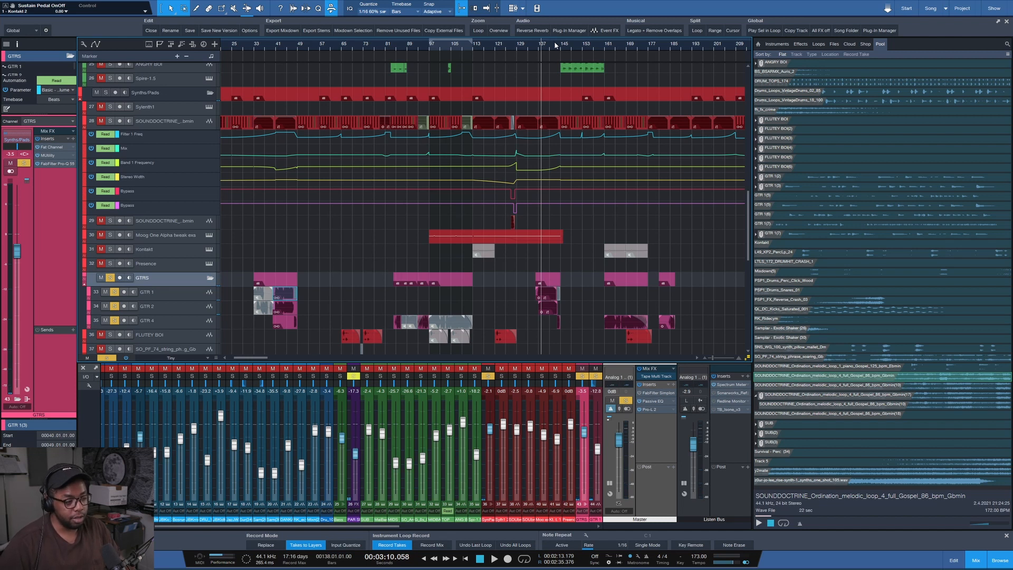
scroll(340, 230, "down", 3)
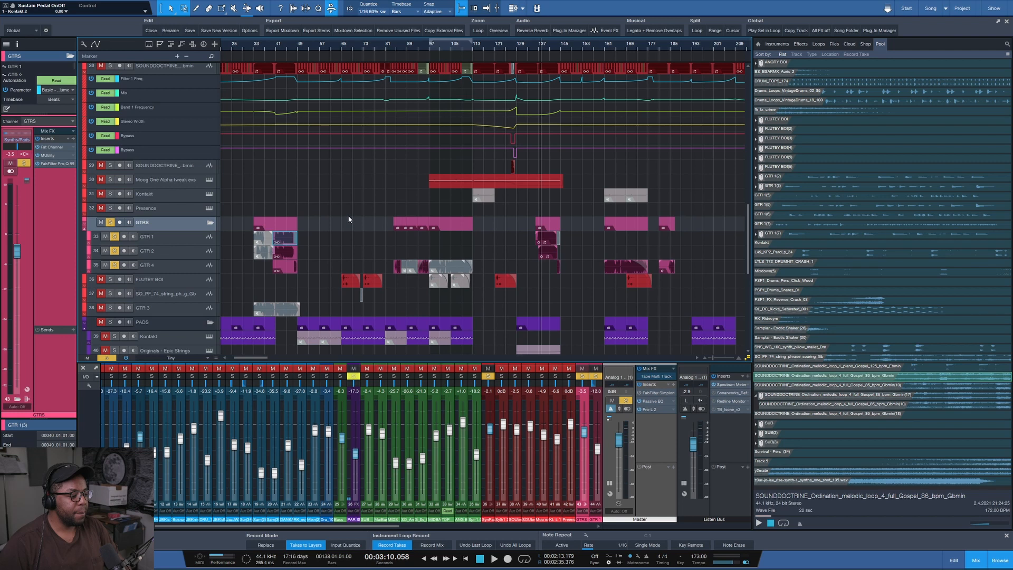
scroll(346, 216, "down", 2)
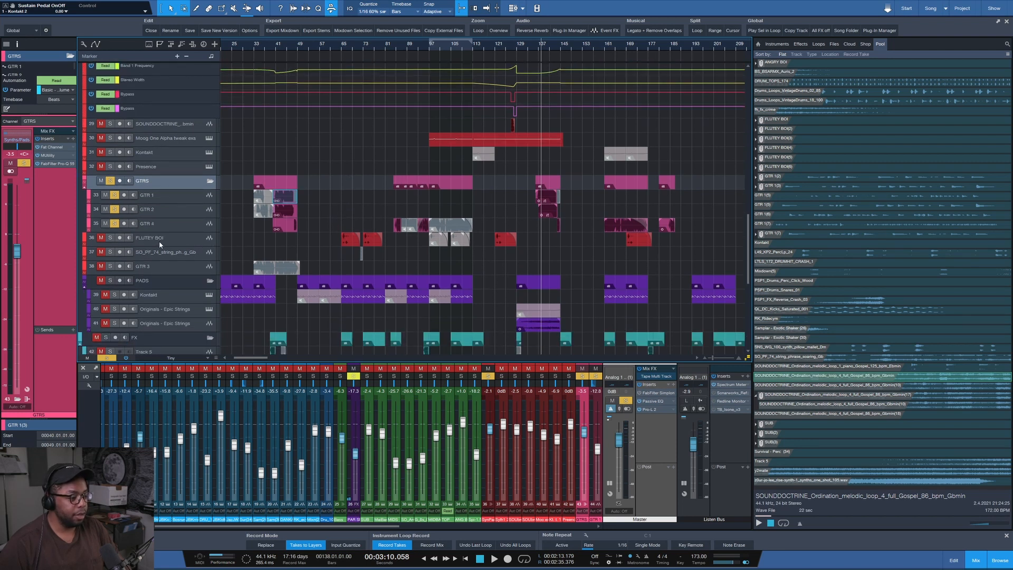
scroll(368, 47, "up", 6)
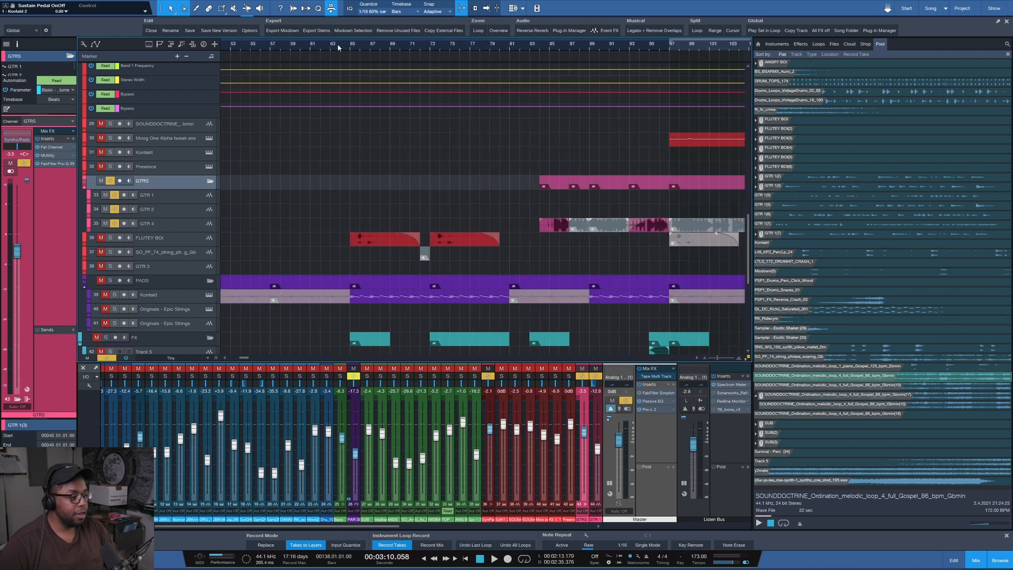
left_click(357, 49)
left_click(111, 240)
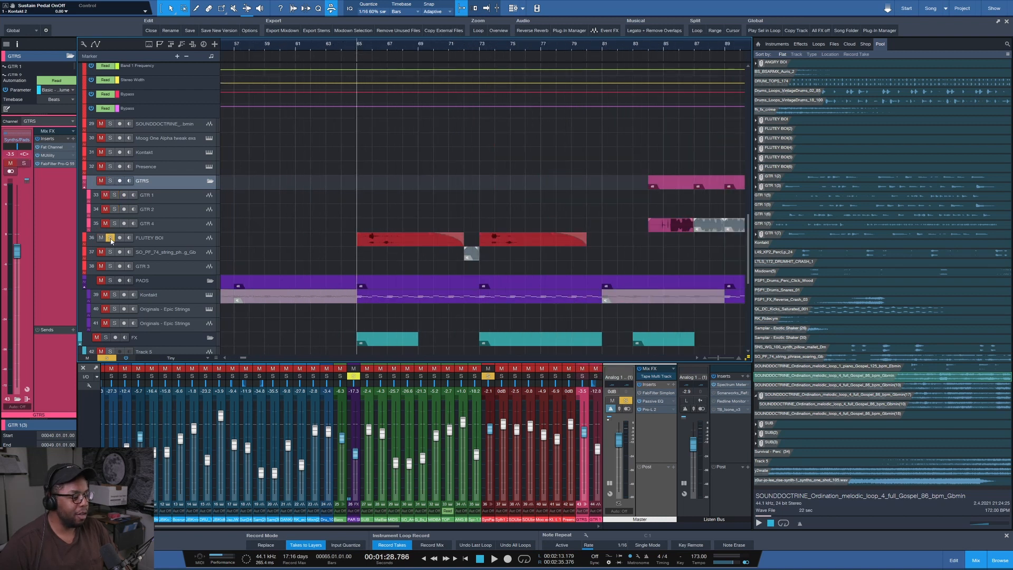
key("space")
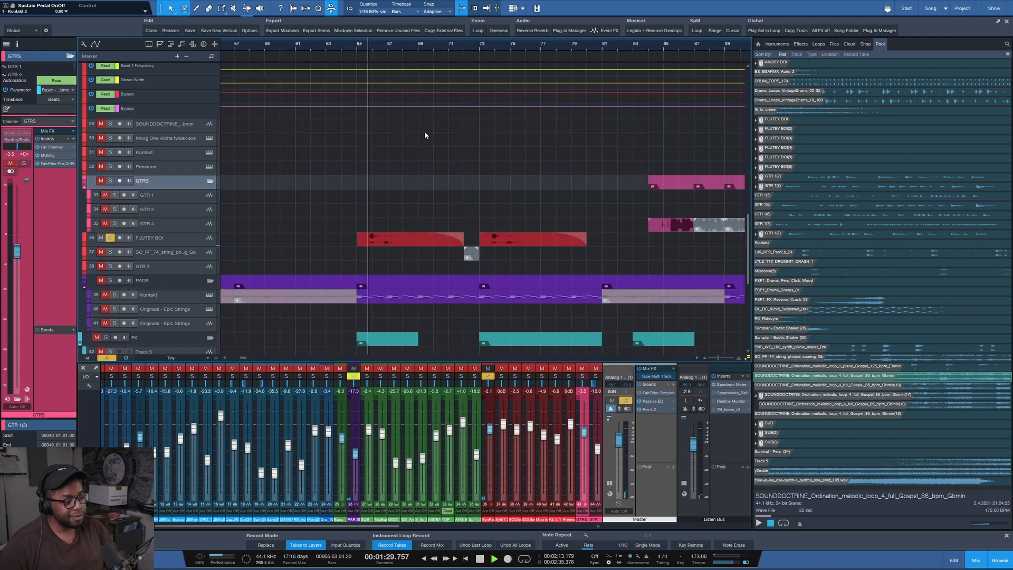
left_click(167, 239)
scroll(376, 46, "down", 5)
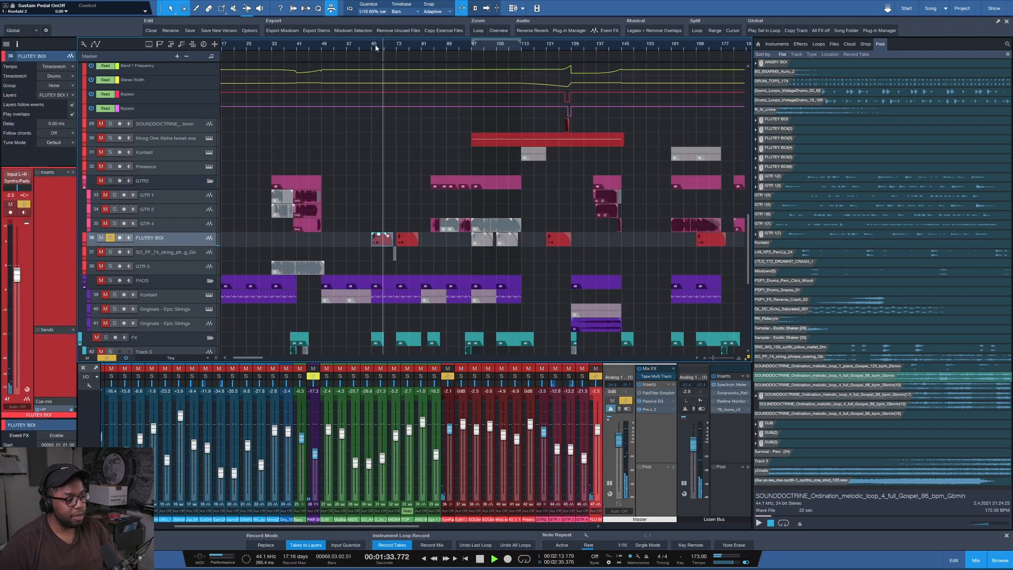
key("space")
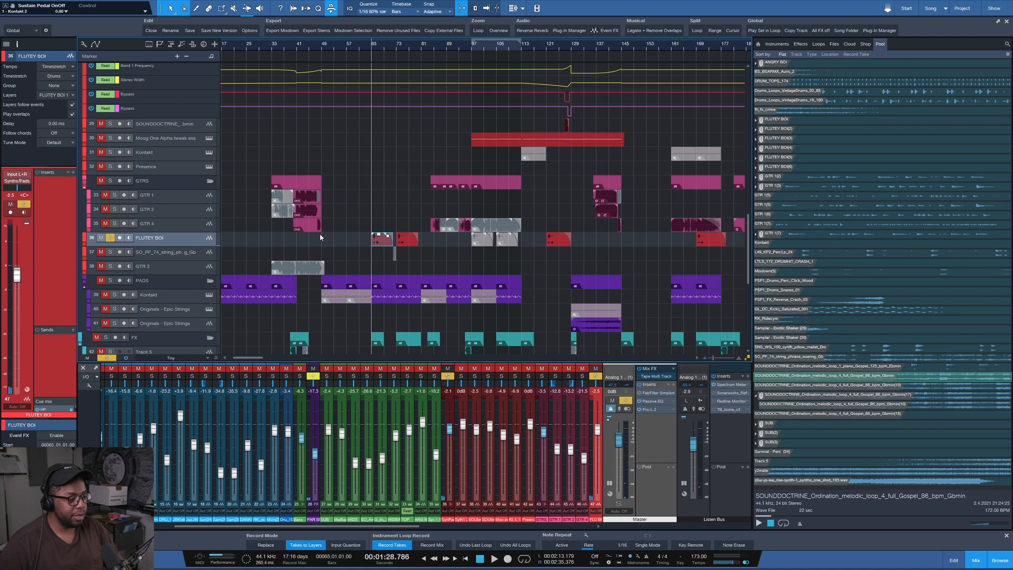
- Solo the entire Synths/Pads folder, play it from bar 65, and take the PADS folder out of the solo
scroll(343, 43, "down", 3)
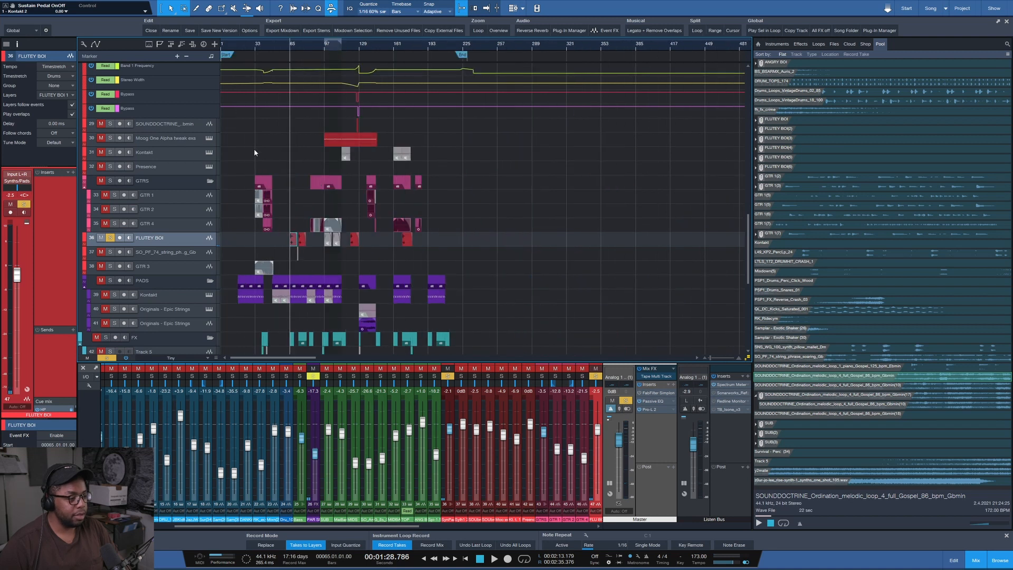
scroll(255, 151, "down", 3)
left_click(107, 84)
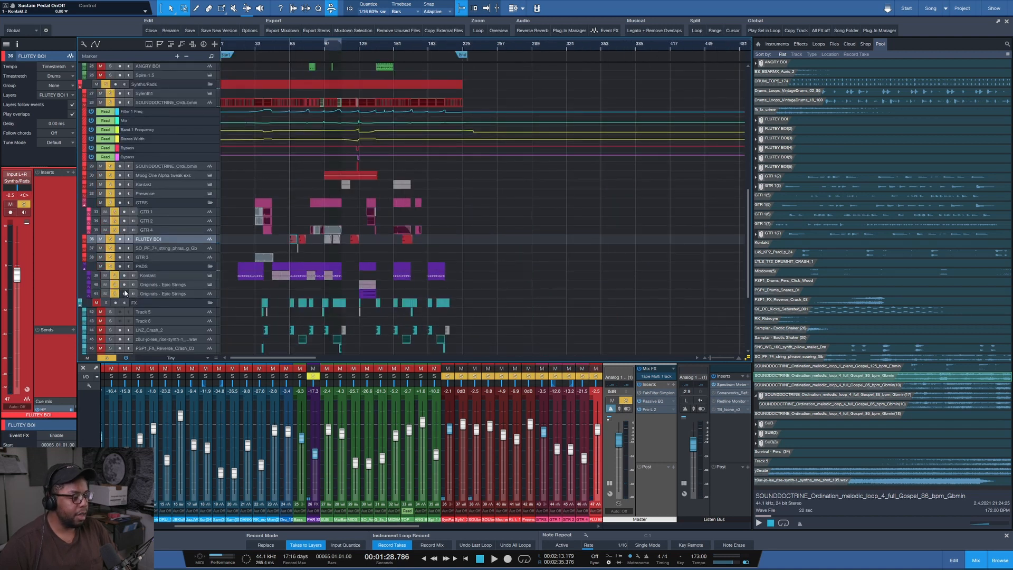
key("space")
left_click(111, 266)
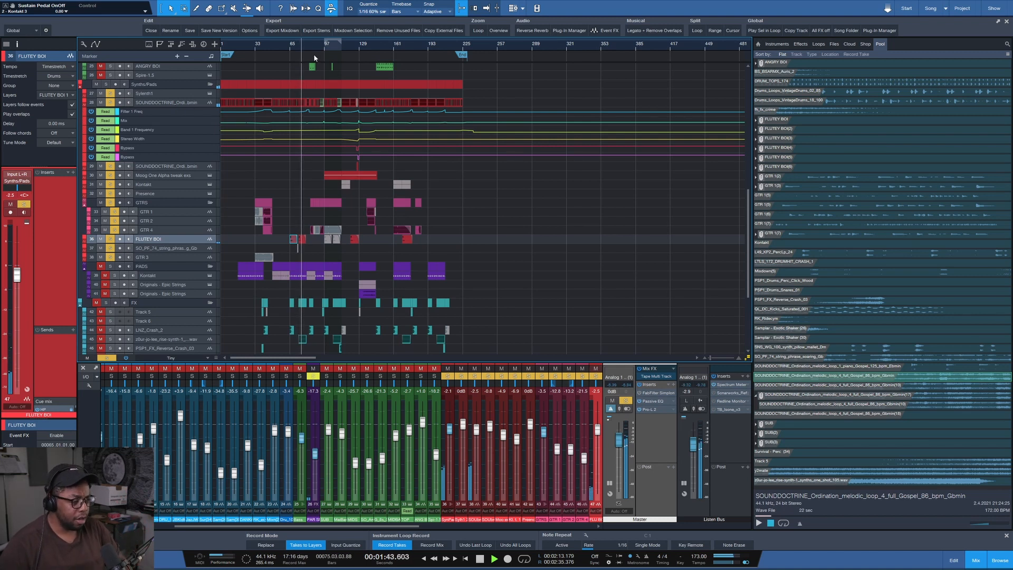
- Audition the soloed Synths/Pads folder from bar 84 and stop playback
scroll(314, 55, "up", 5)
left_click(299, 47)
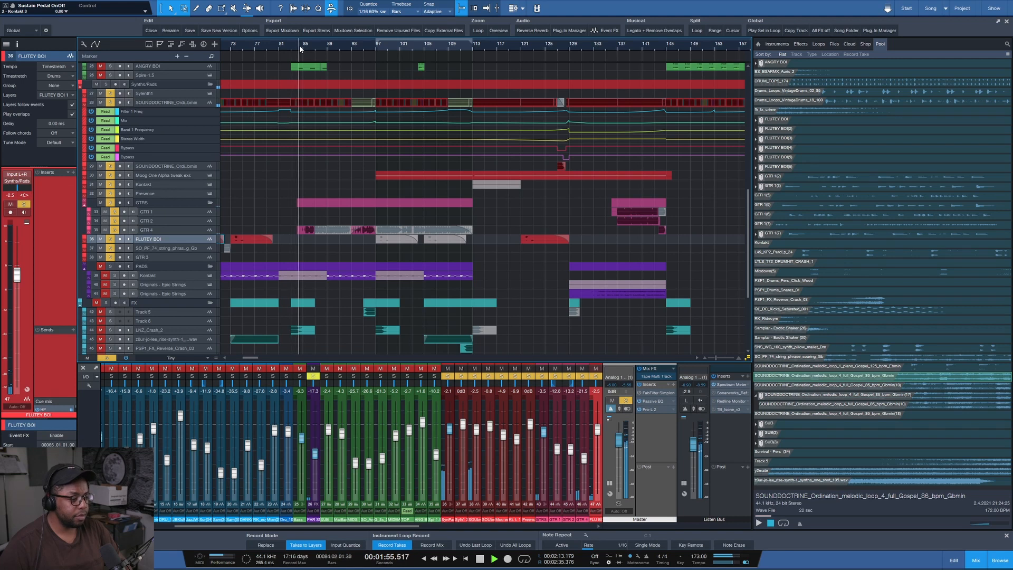
scroll(299, 46, "up", 5)
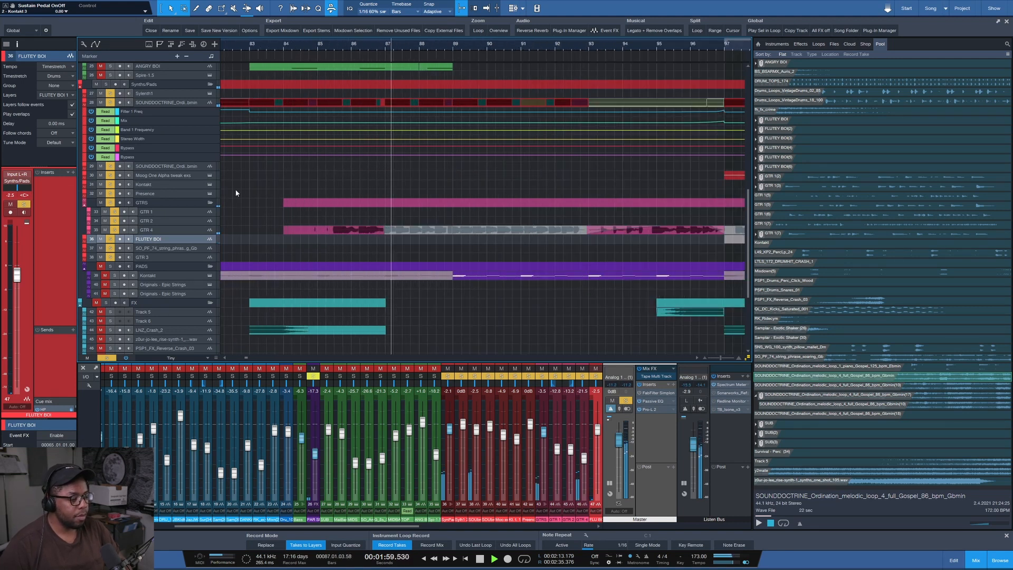
key("space")
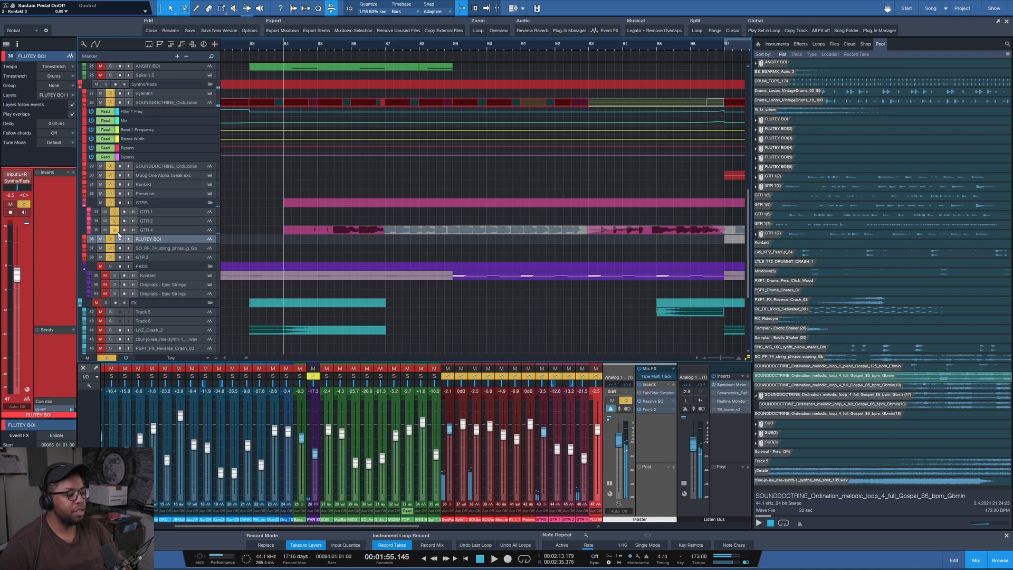
- Solo only the GTR 4 track, enlarge its lane, audition it from bar 84, and stop playback
left_click(116, 231, "alt")
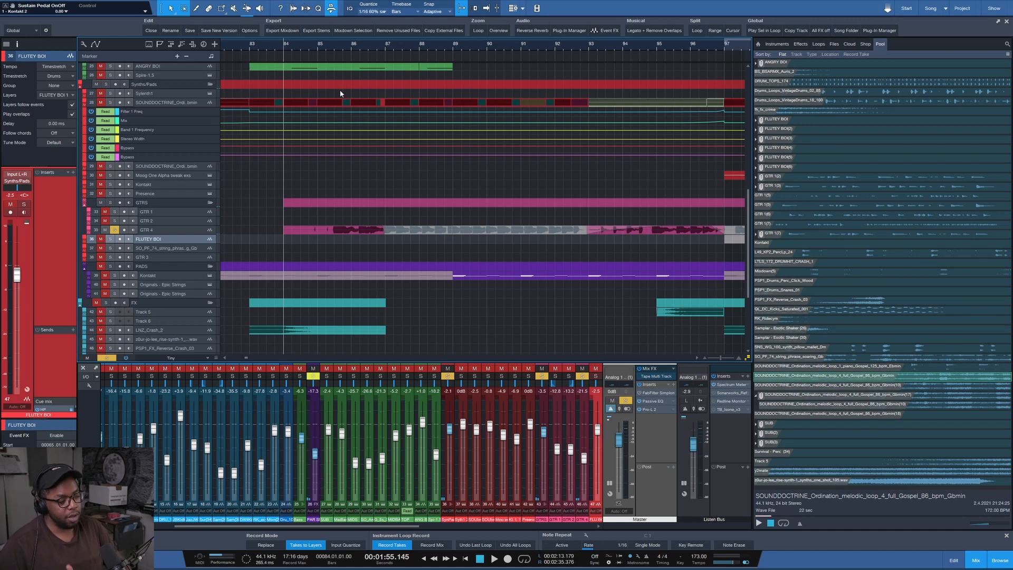
key("space")
key("space")
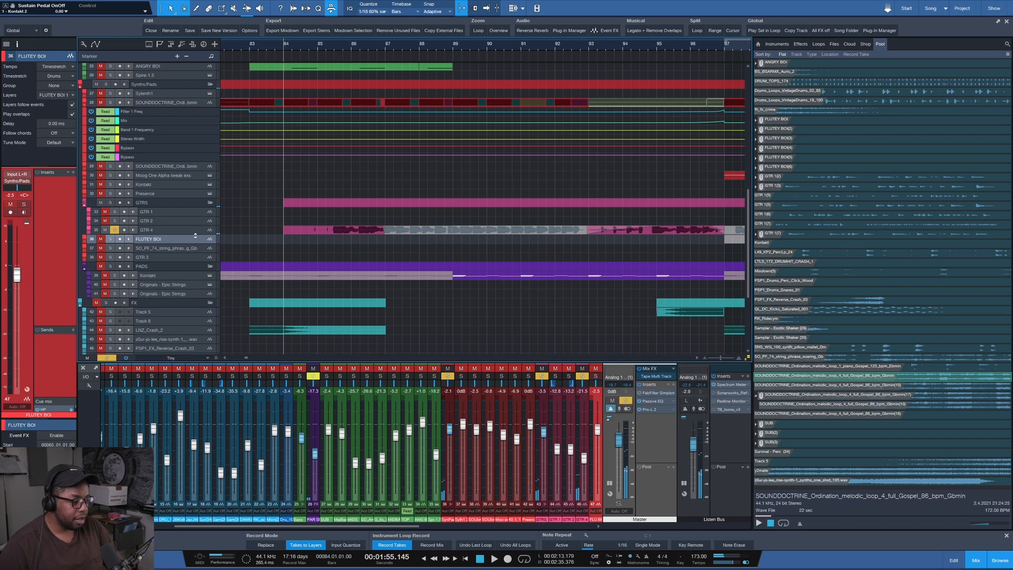
left_click_drag(196, 235, 195, 262)
key("space")
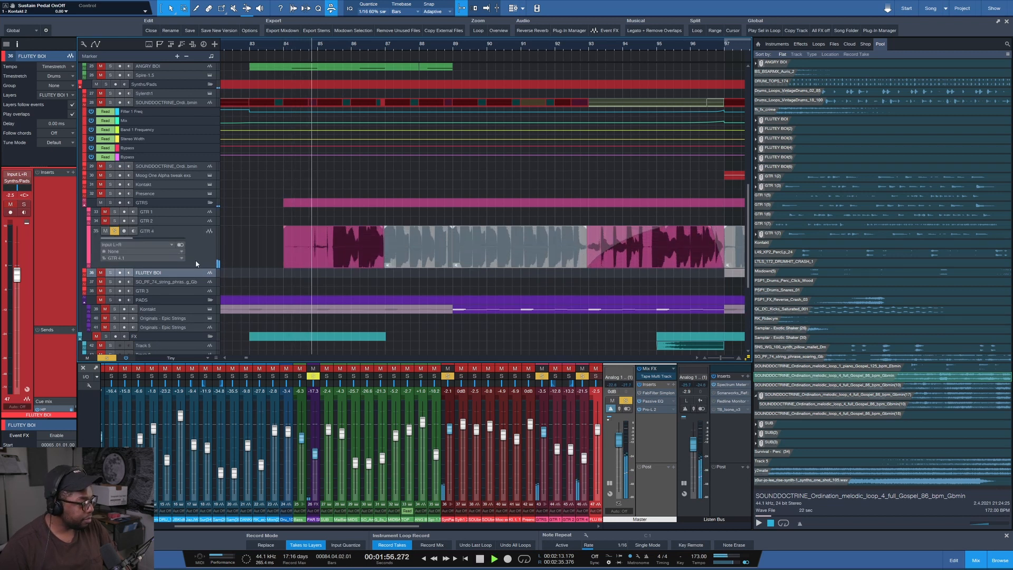
scroll(331, 47, "down", 5)
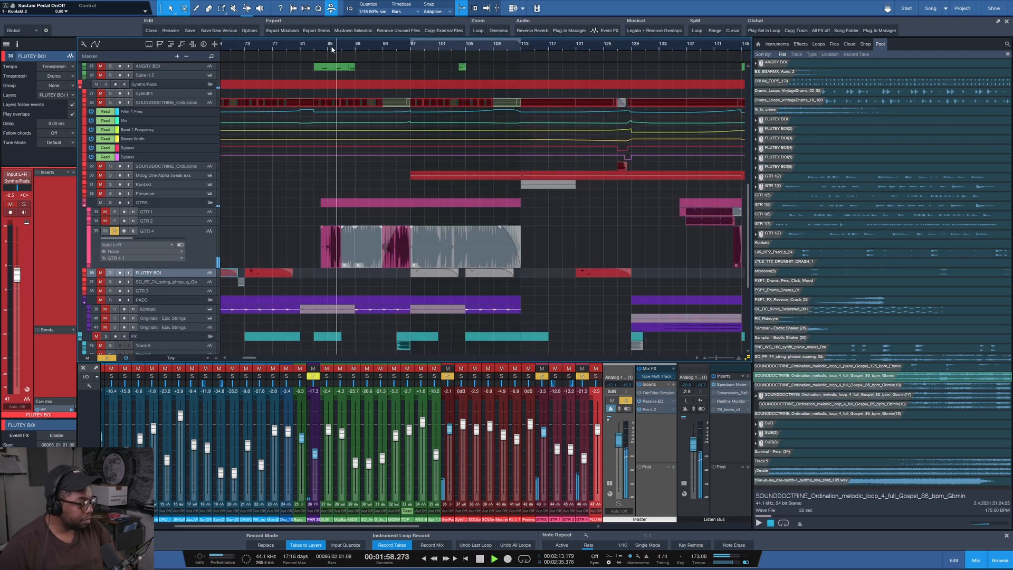
scroll(331, 45, "down", 5)
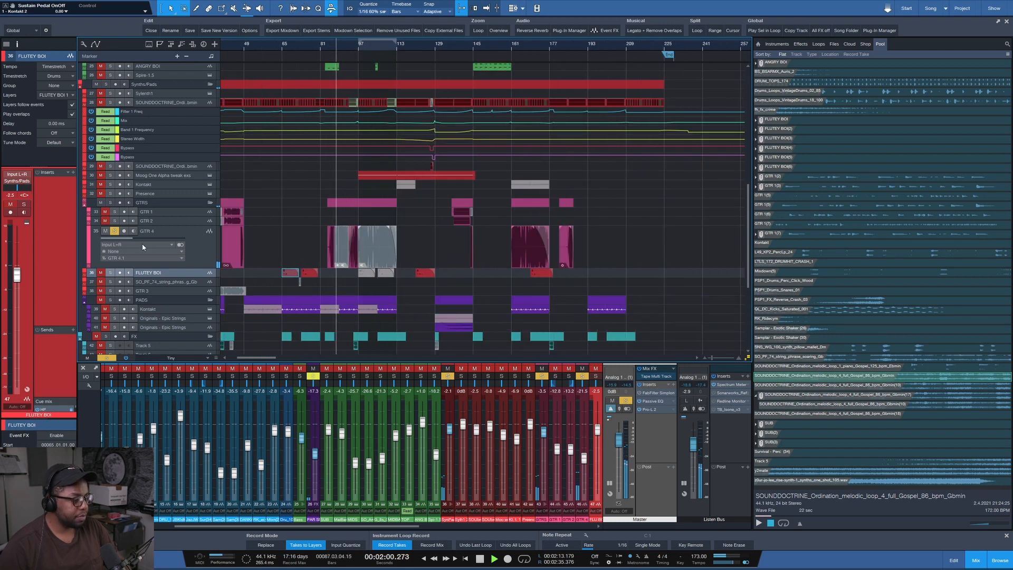
key("space")
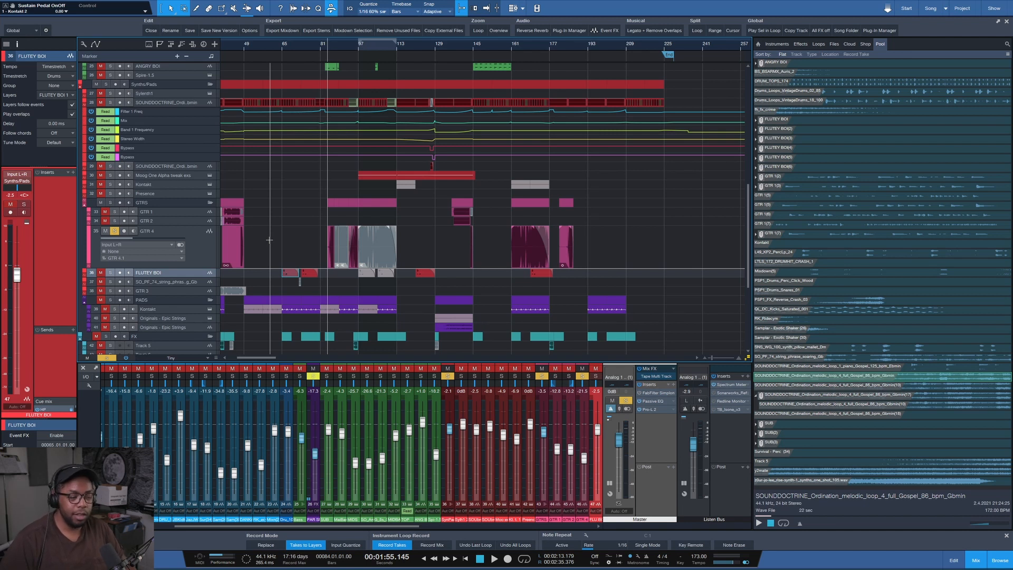
- Switch the solo from GTR 4 to the Kontakt track in the PADS folder and play it from bar 65 with its channel shown
left_click(115, 231)
scroll(307, 236, "down", 3)
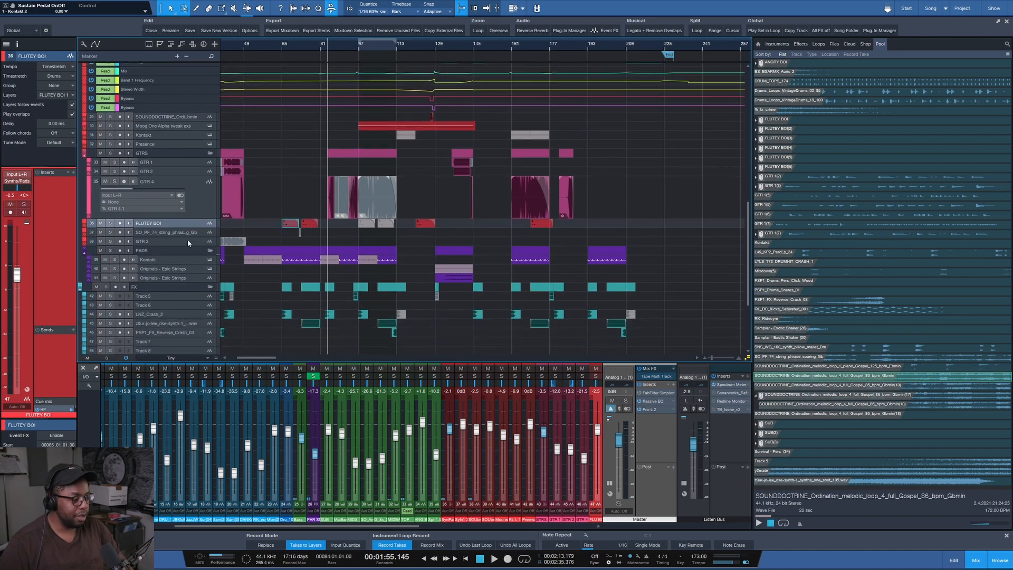
left_click(115, 259)
left_click(289, 46)
scroll(289, 46, "up", 5)
key("space")
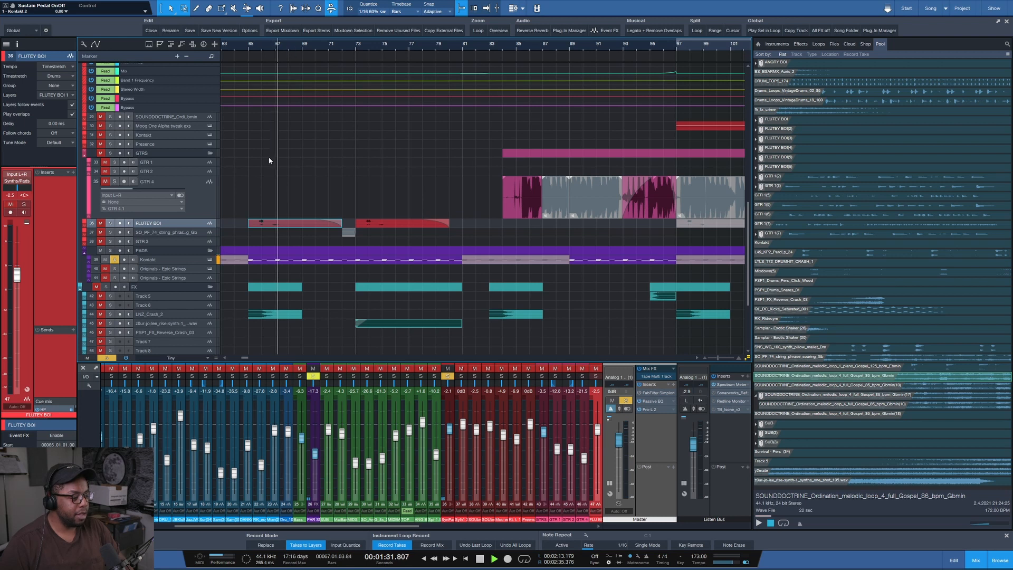
left_click(259, 259)
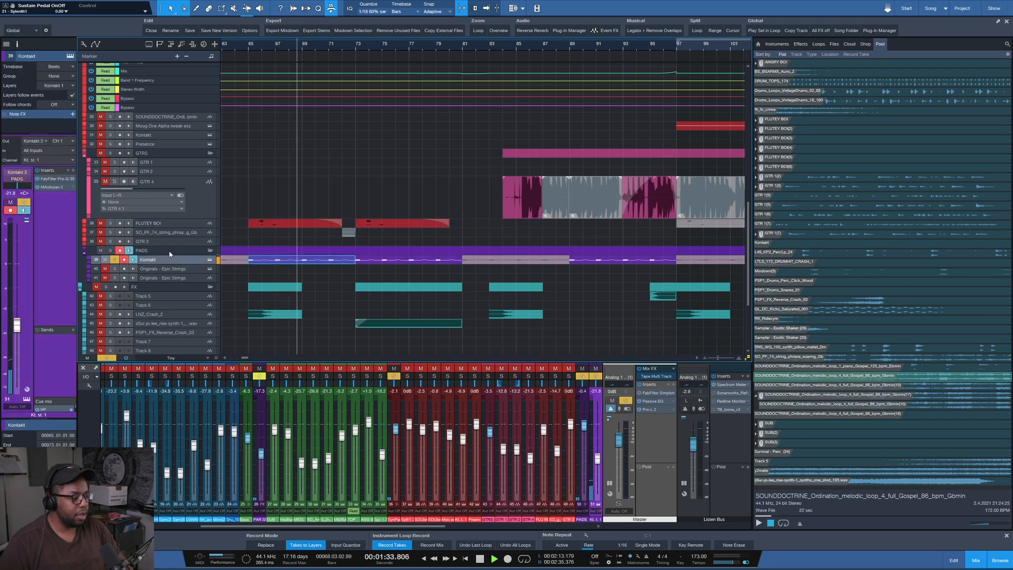
- Audition the Kontakt pad from bar 78, stop playback, and view its loaded instrument before closing the plug-in window
scroll(314, 45, "down", 4)
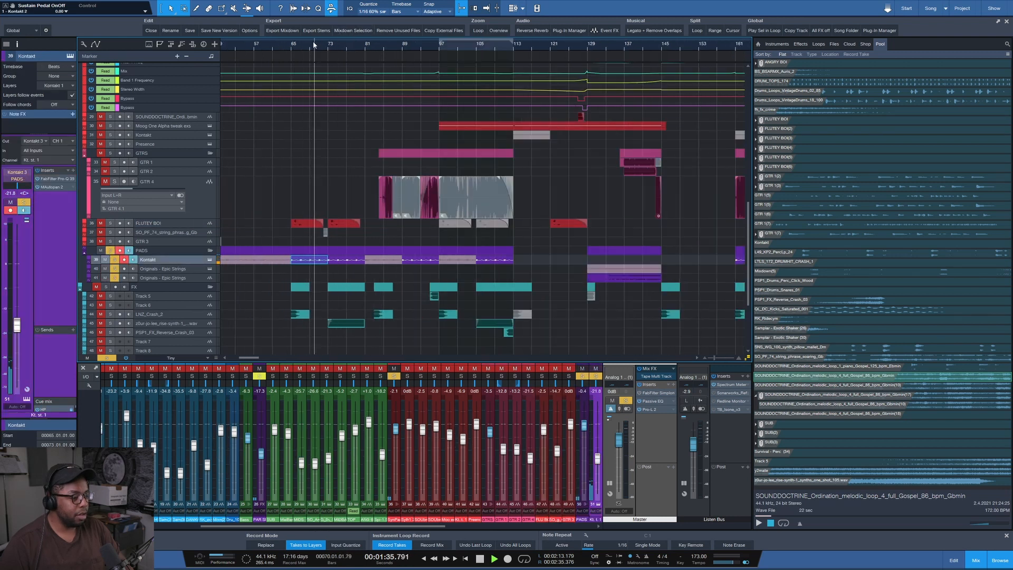
scroll(314, 45, "down", 4)
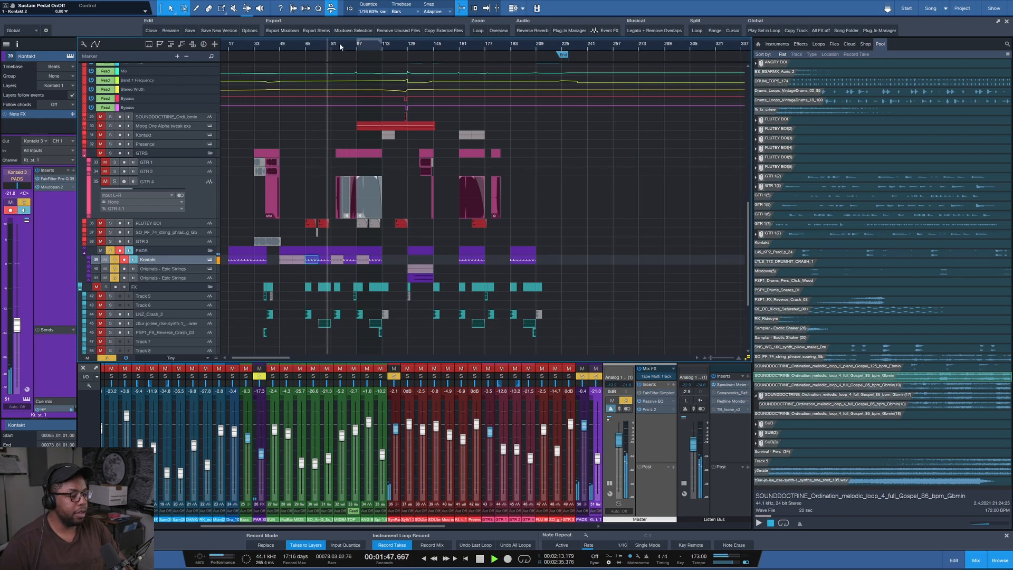
scroll(340, 45, "up", 3)
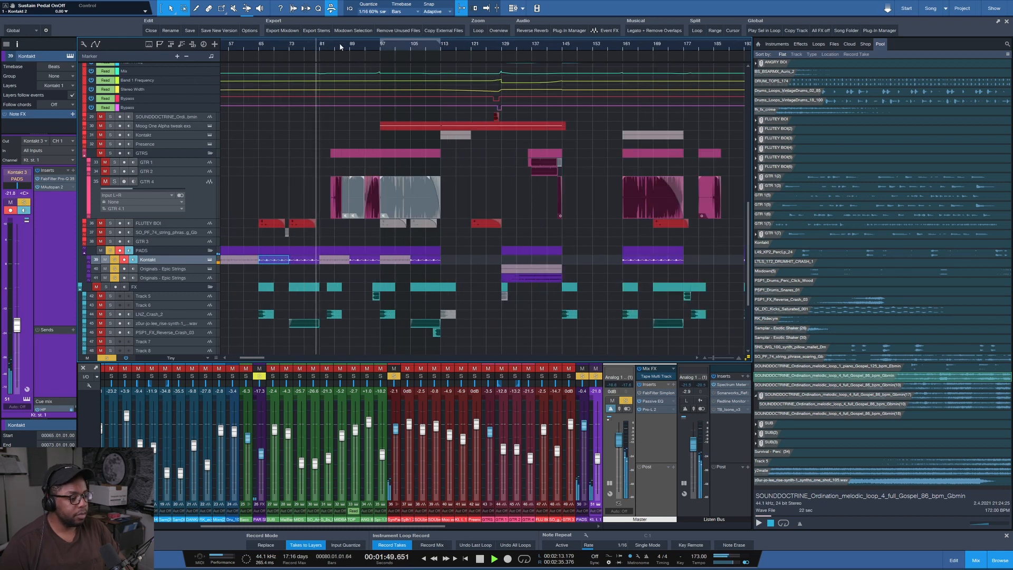
scroll(288, 43, "up", 4)
key("space")
key("shift+F11")
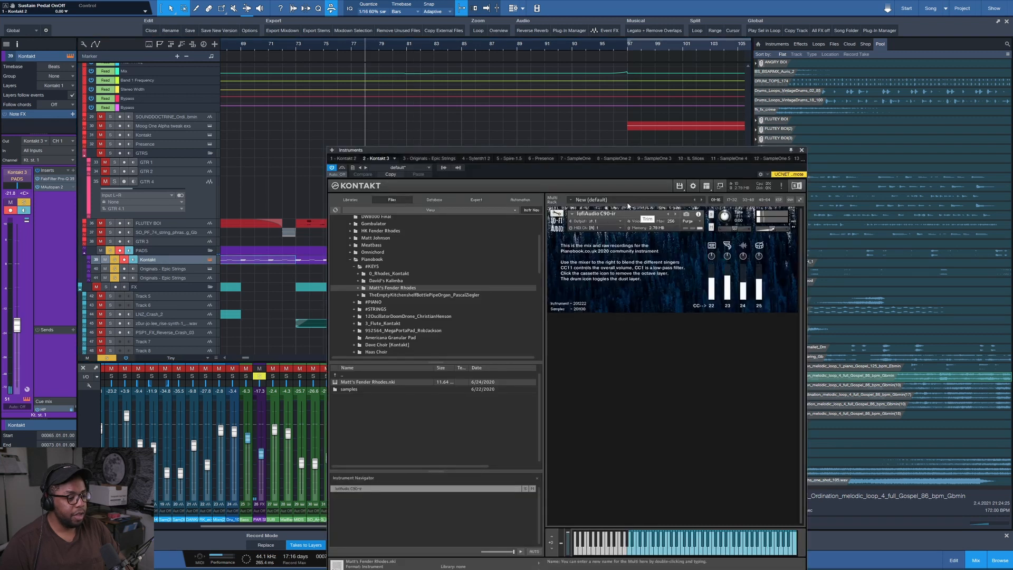
left_click(802, 151)
- Shrink the tracks to overview height, play the soloed Synths/Pads folder from bar 78, and enlarge the second Originals - Epic Strings track
key("shift+w")
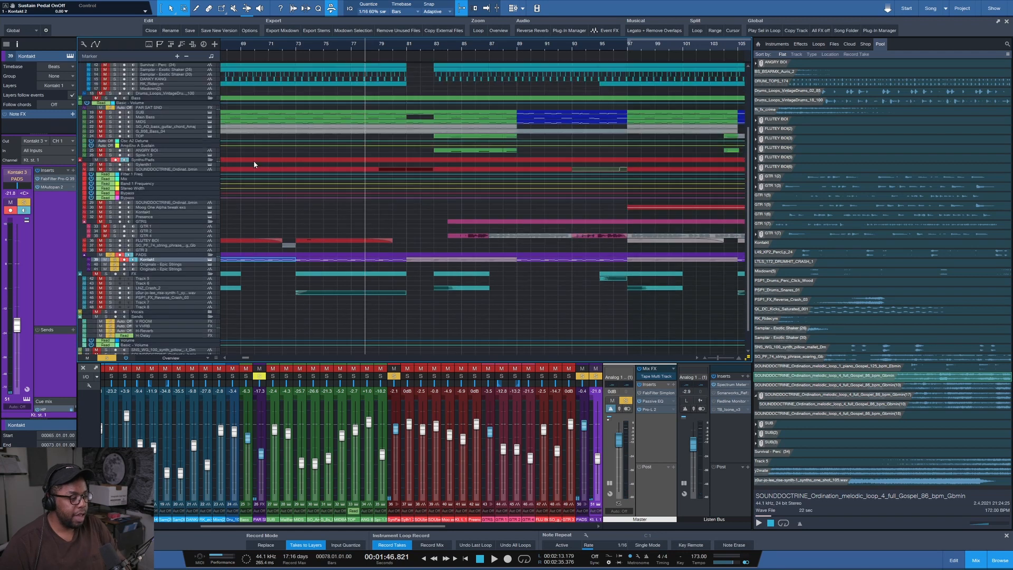
left_click(105, 160)
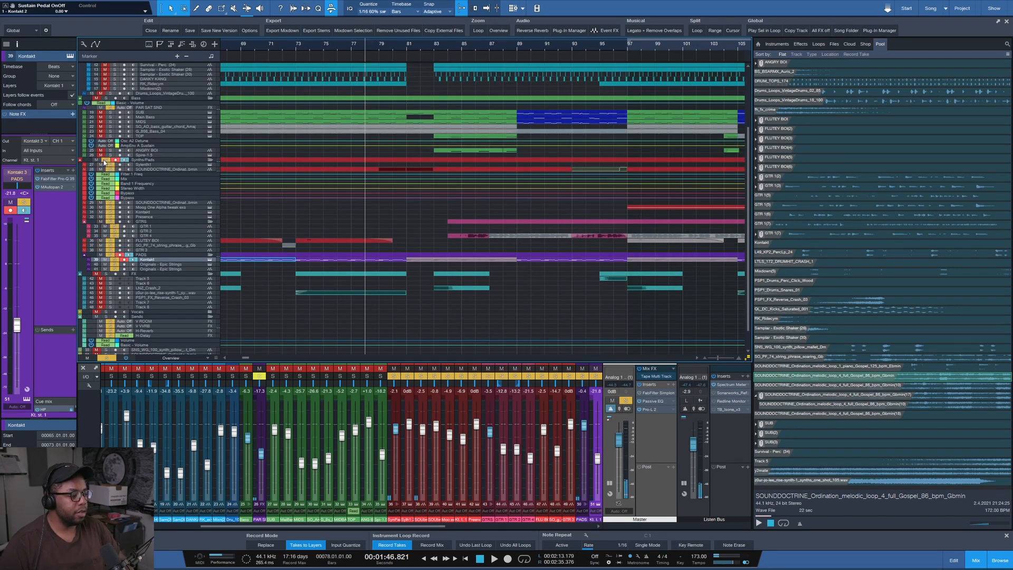
key("space")
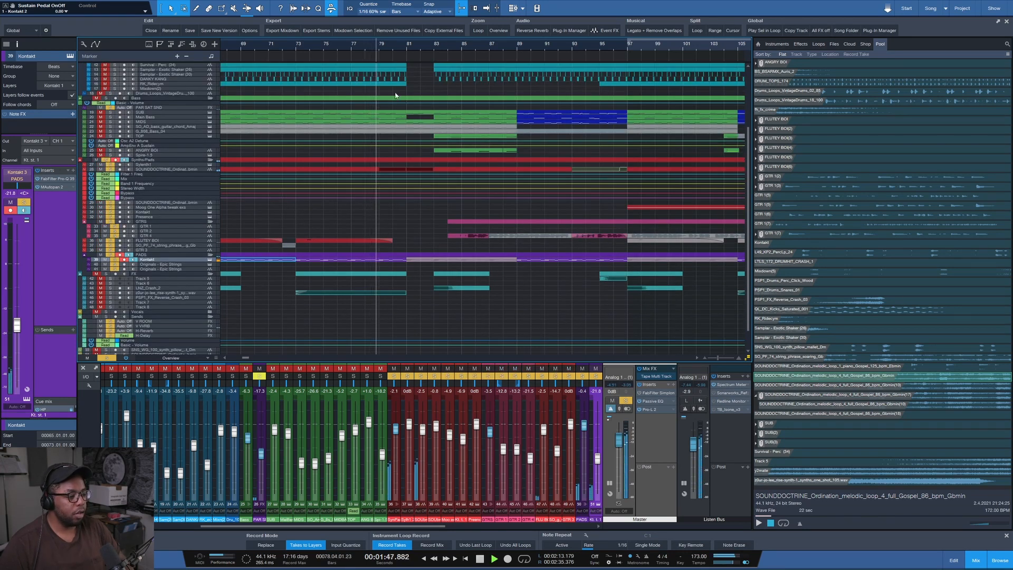
scroll(381, 46, "down", 5)
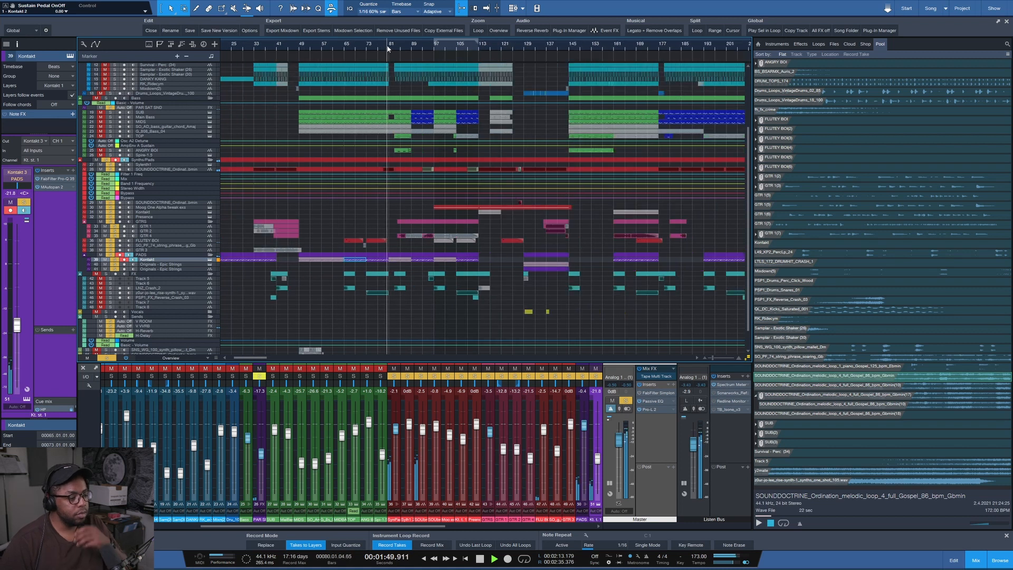
scroll(387, 45, "down", 2)
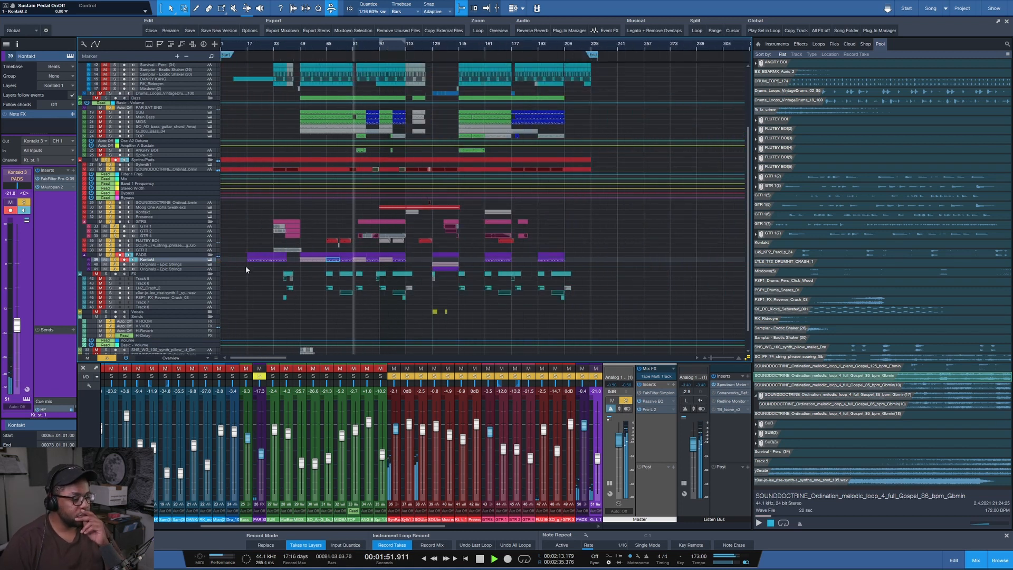
left_click_drag(182, 271, 181, 286)
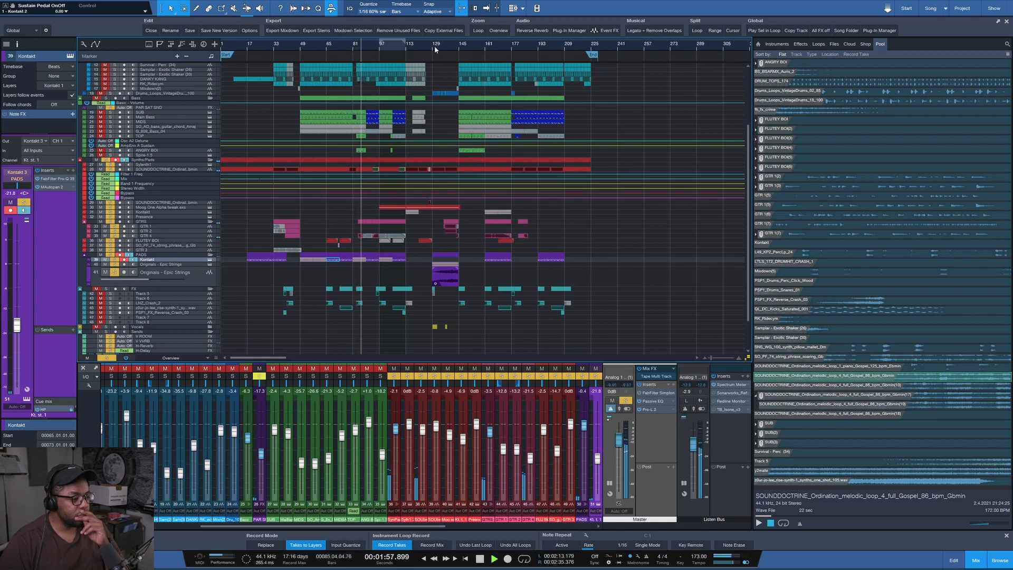
- Add the Bass folder to the Synths/Pads solo during playback and stop playback
left_click(97, 98)
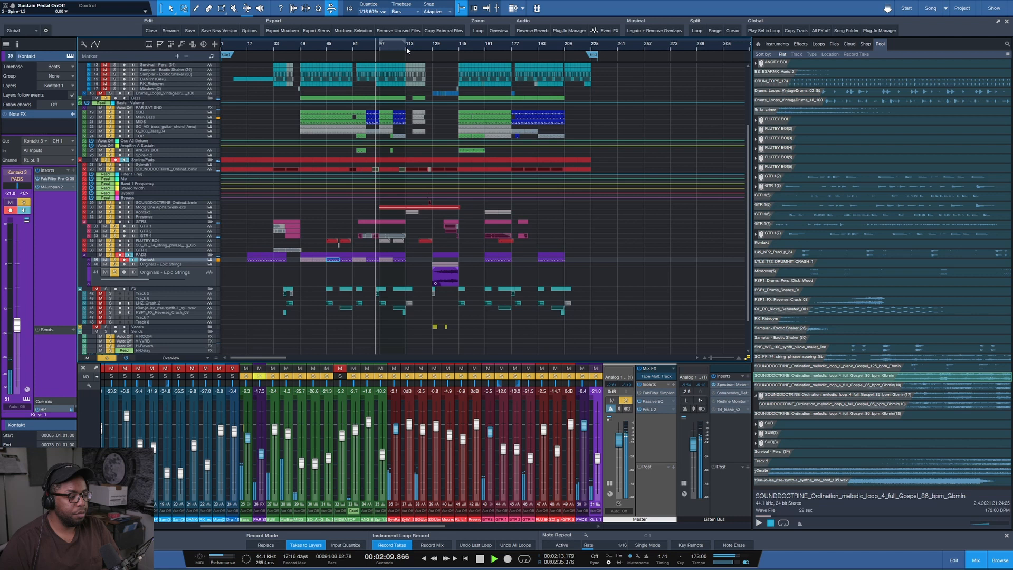
key("space")
scroll(426, 48, "up", 3)
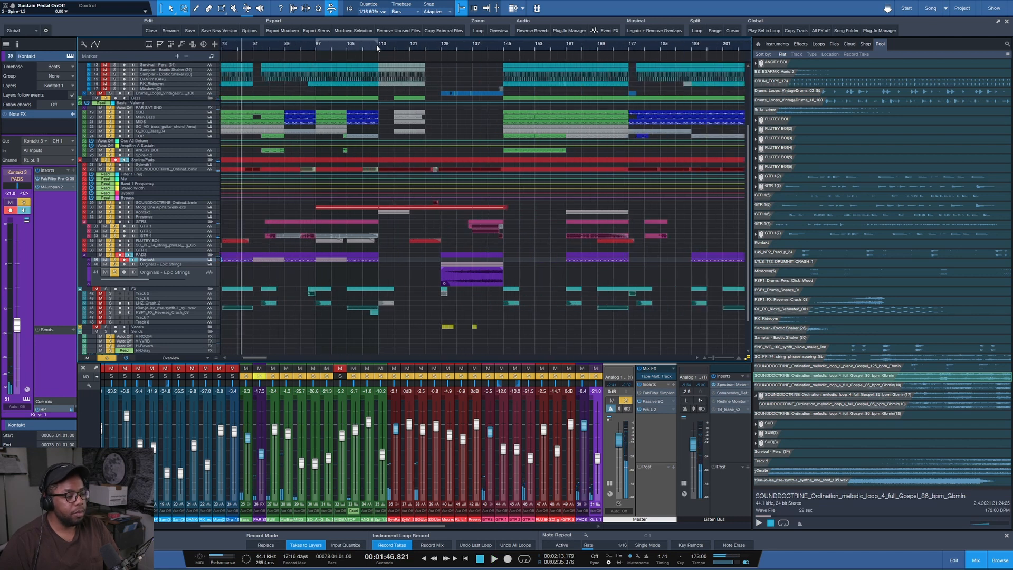
scroll(376, 45, "down", 2)
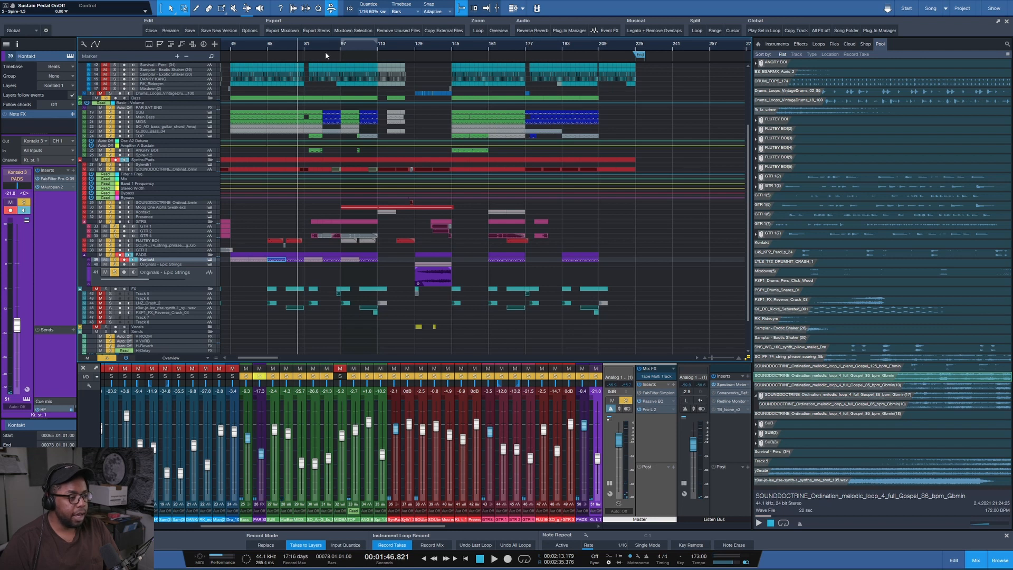
- Audition the soloed bass and synths together from bar 177 and stop playback
left_click(524, 46)
scroll(568, 45, "up", 1)
key("space")
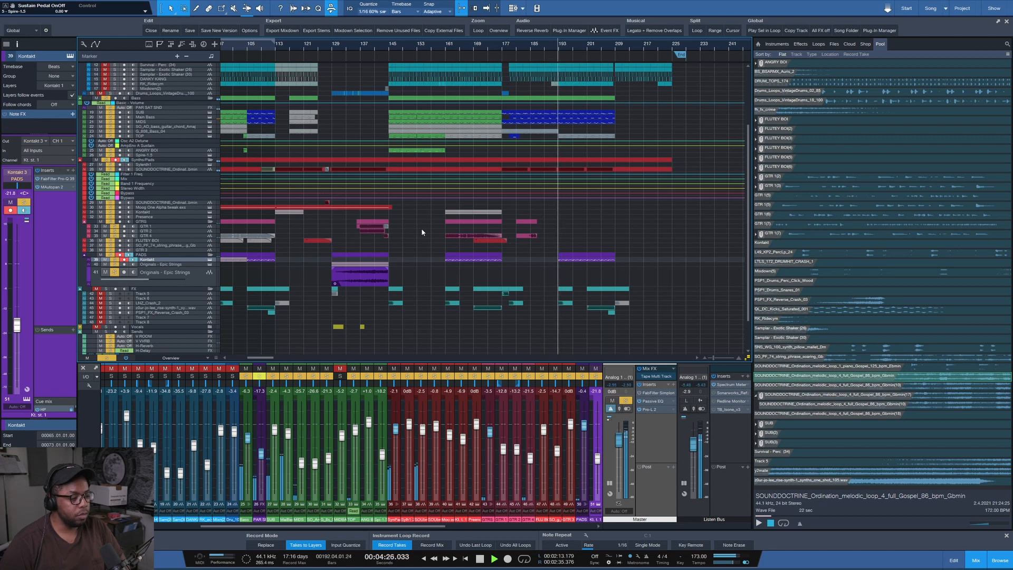
key("space")
- Clear the solo from all tracks
scroll(423, 230, "down", 1)
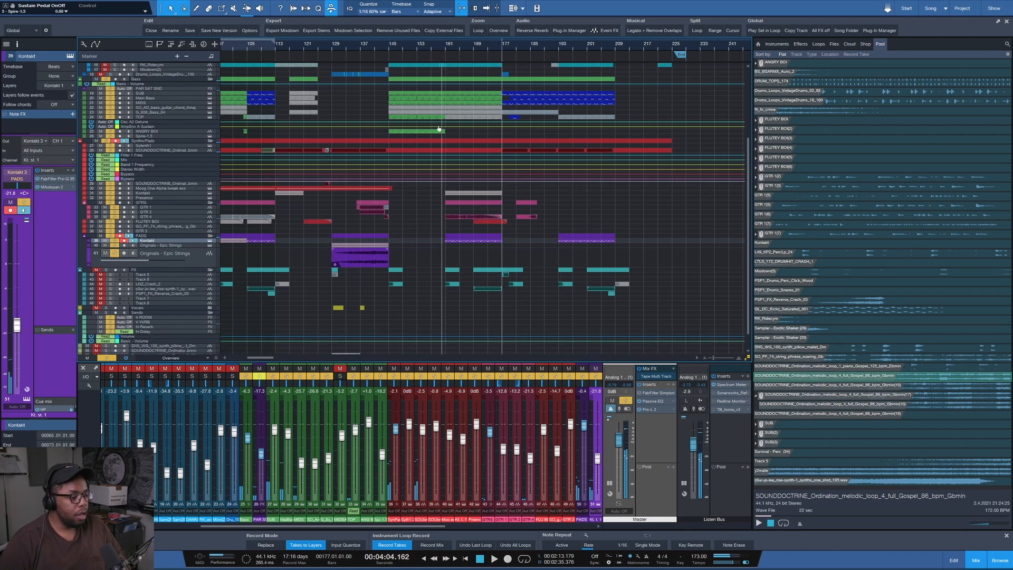
scroll(444, 47, "down", 5)
scroll(384, 274, "up", 4)
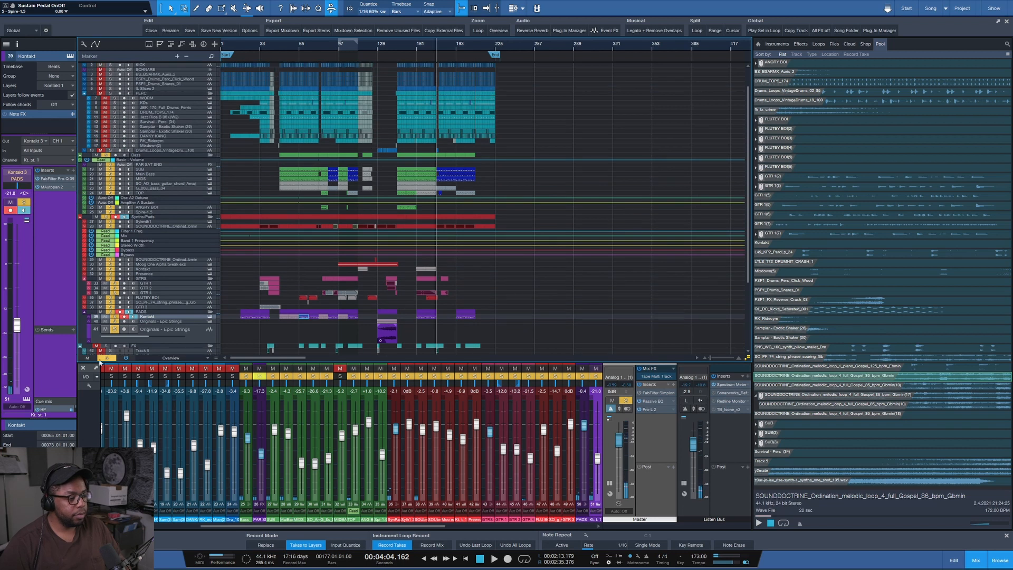
left_click(106, 359)
scroll(417, 46, "down", 3)
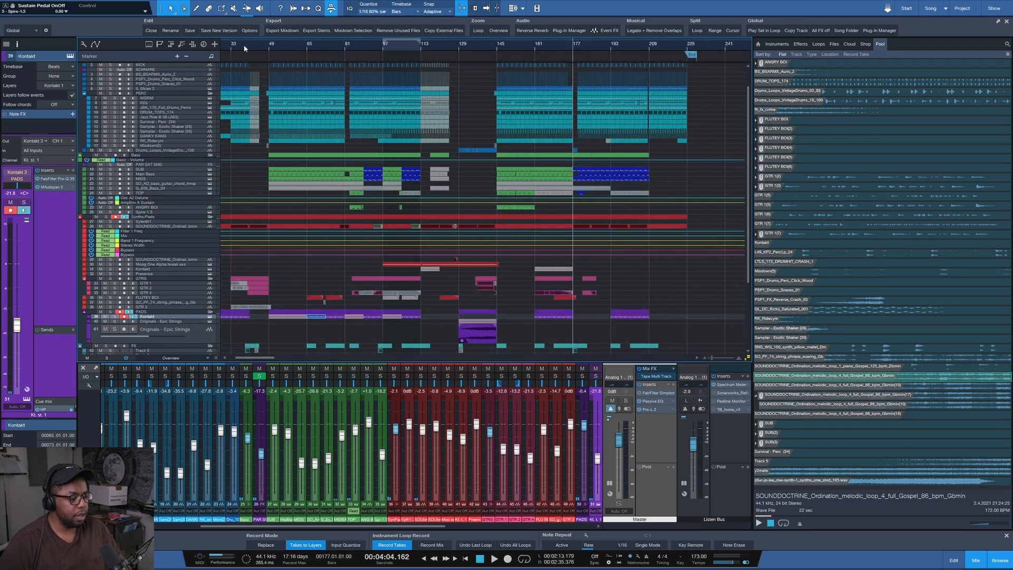
scroll(483, 166, "down", 2)
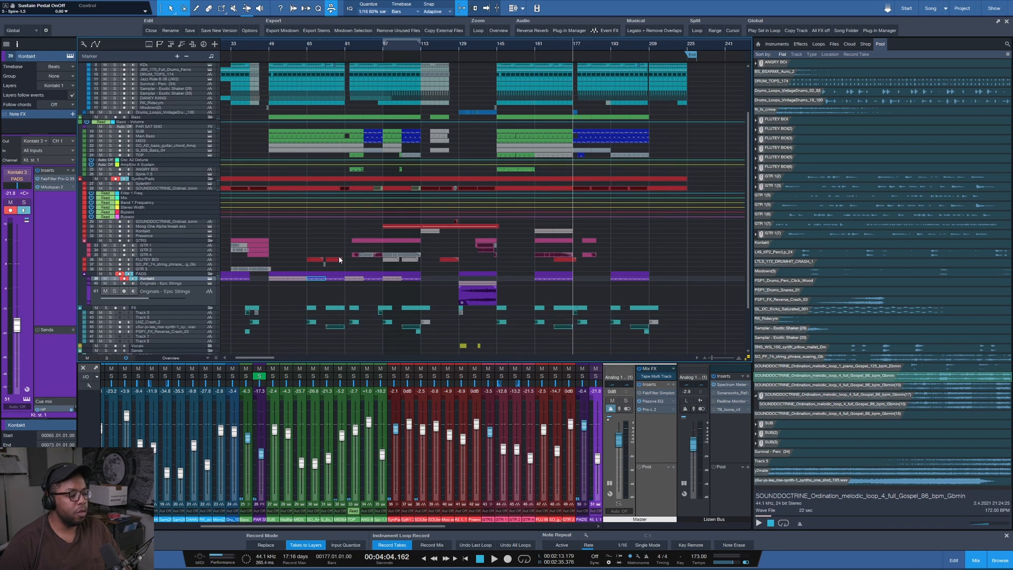
scroll(353, 345, "down", 3)
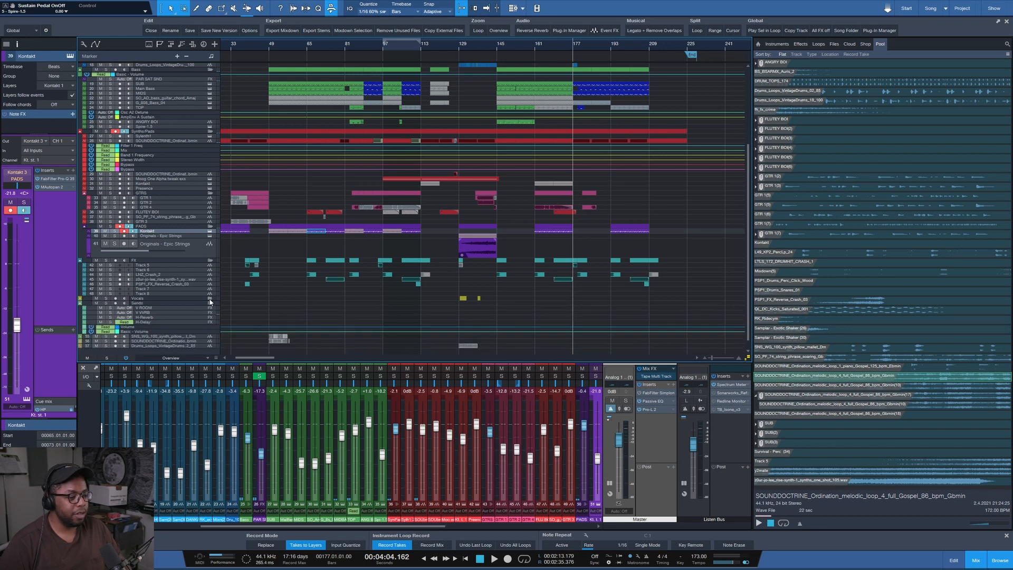
- Solo the first SOUNDDOCTRINE_Ordination loop track and audition it from bar 129 and again from about bar 182
left_click(110, 141)
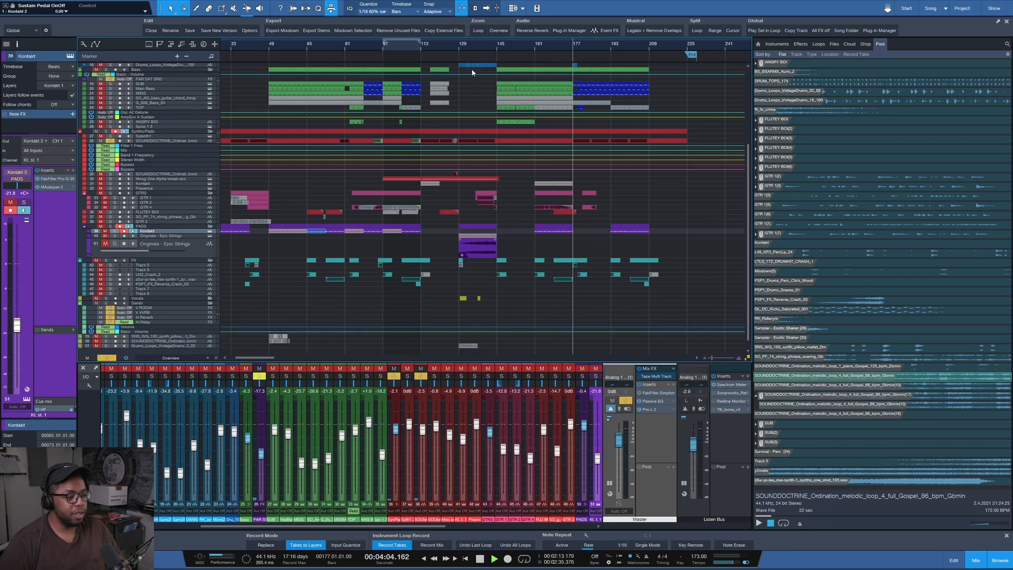
left_click(462, 46)
key("space")
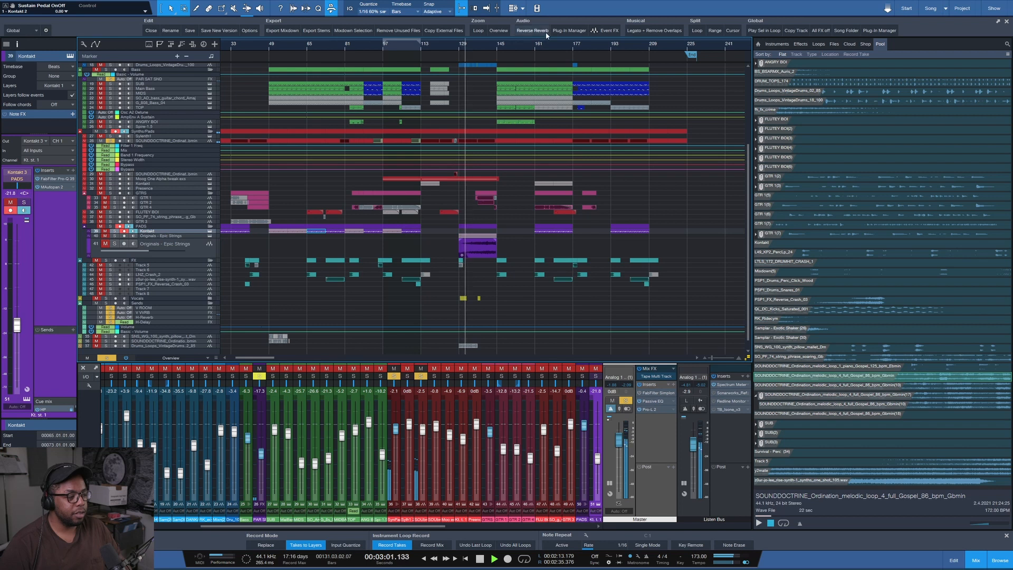
left_click(585, 45)
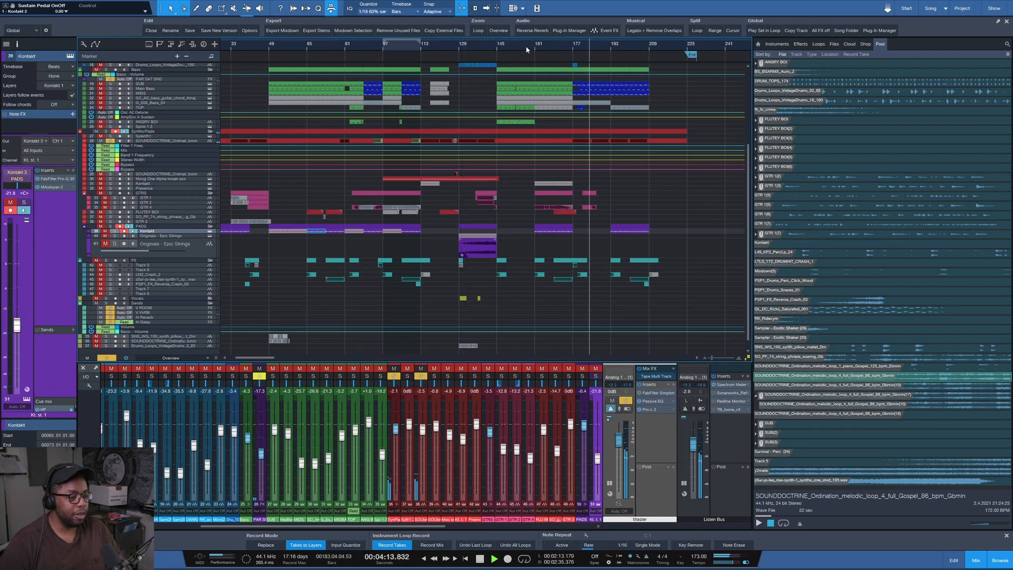
scroll(620, 44, "up", 2)
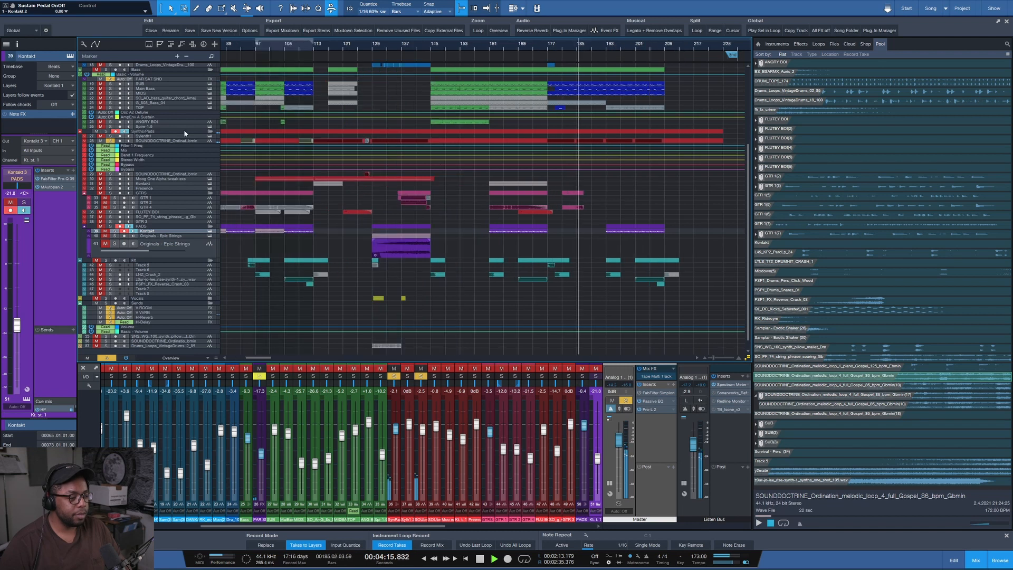
- Select the soloed SOUNDDOCTRINE_Ordination loop track, stop playback and enlarge its lane to inspect the chopped clips around bar 182
left_click(163, 141)
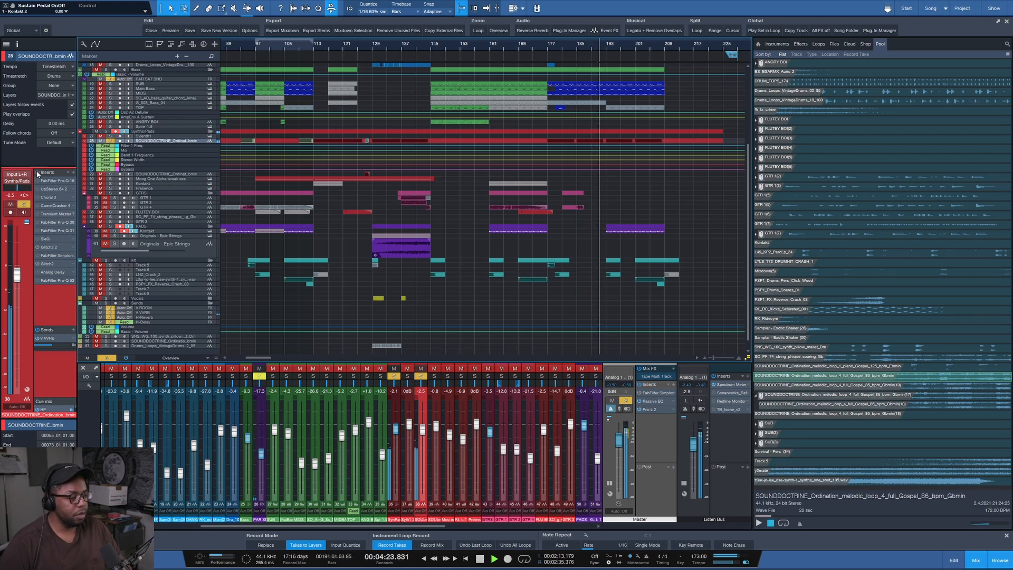
key("space")
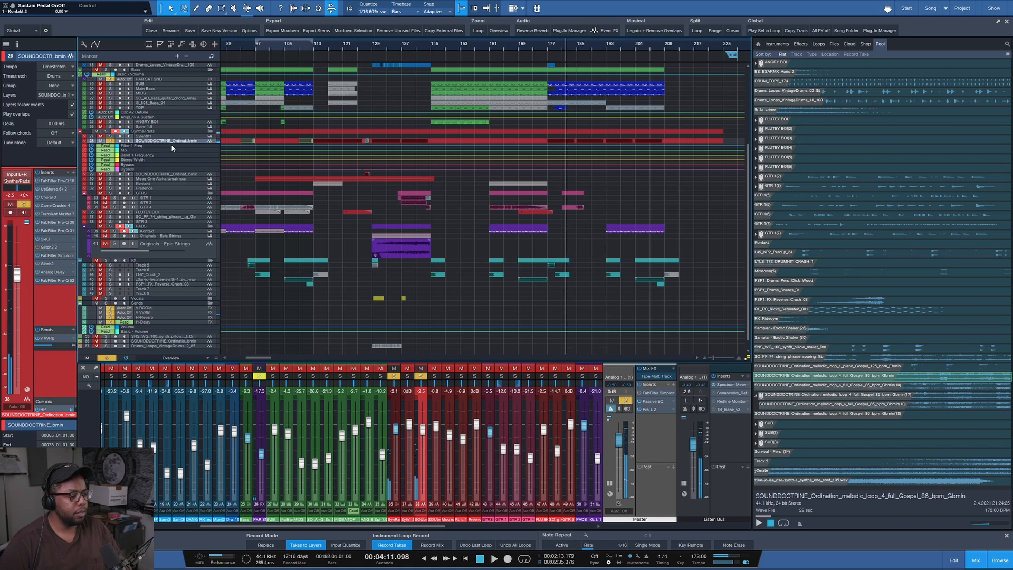
left_click_drag(172, 147, 166, 173)
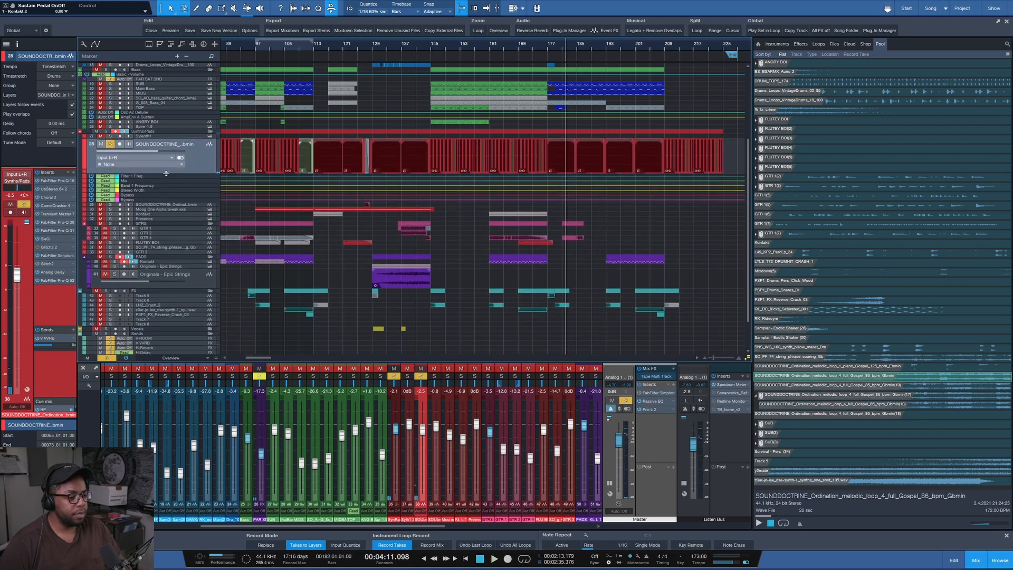
left_click_drag(575, 44, 577, 88)
- Preview the original SOUNDDOCTRINE_Ordination melodic_loop_4_full_Gospel_86_bpm_Gbmin sample in the Pool and stop it
left_click(907, 379)
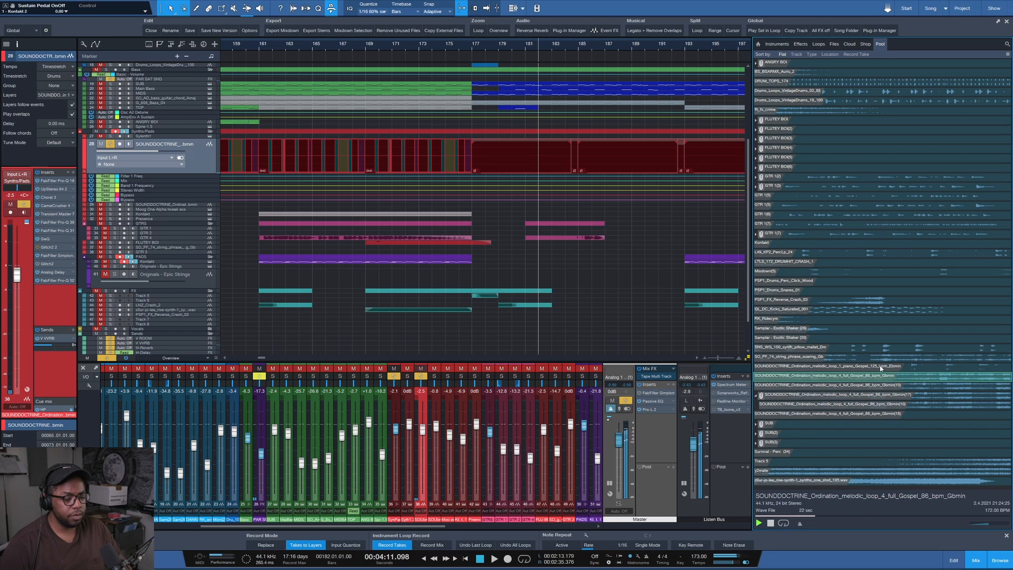
key("space")
scroll(384, 46, "down", 5)
key("space")
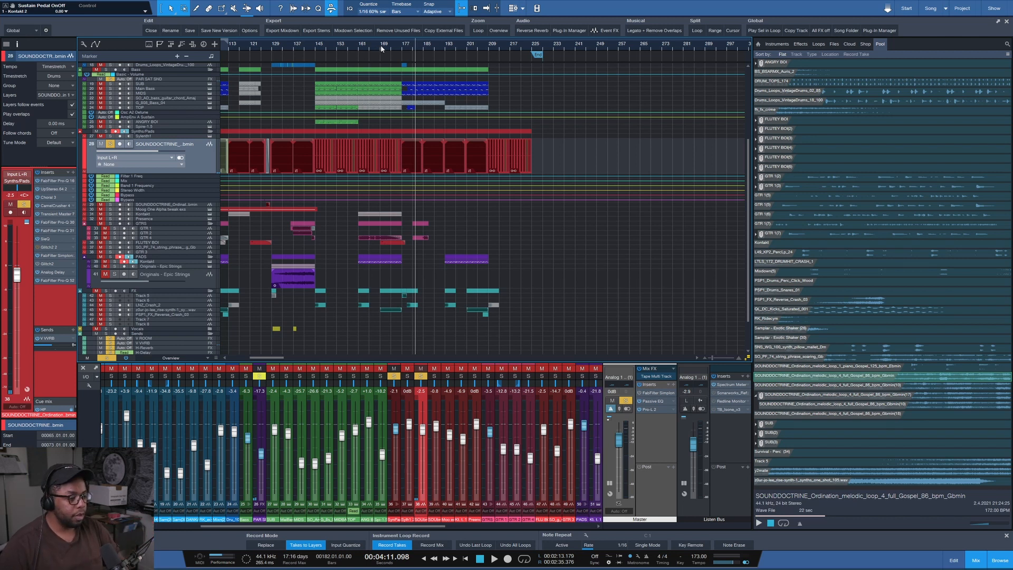
- Start playback from bar 173, solo the FX folder, audition it from about bar 178 and stop playback
scroll(380, 48, "down", 3)
scroll(375, 46, "up", 5)
left_click(399, 46)
key("space")
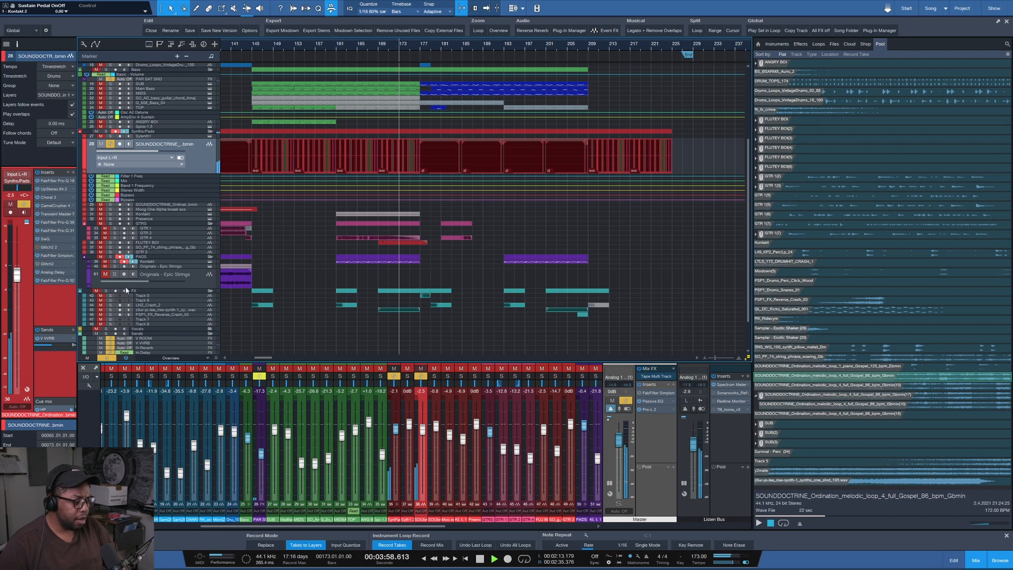
left_click(106, 290)
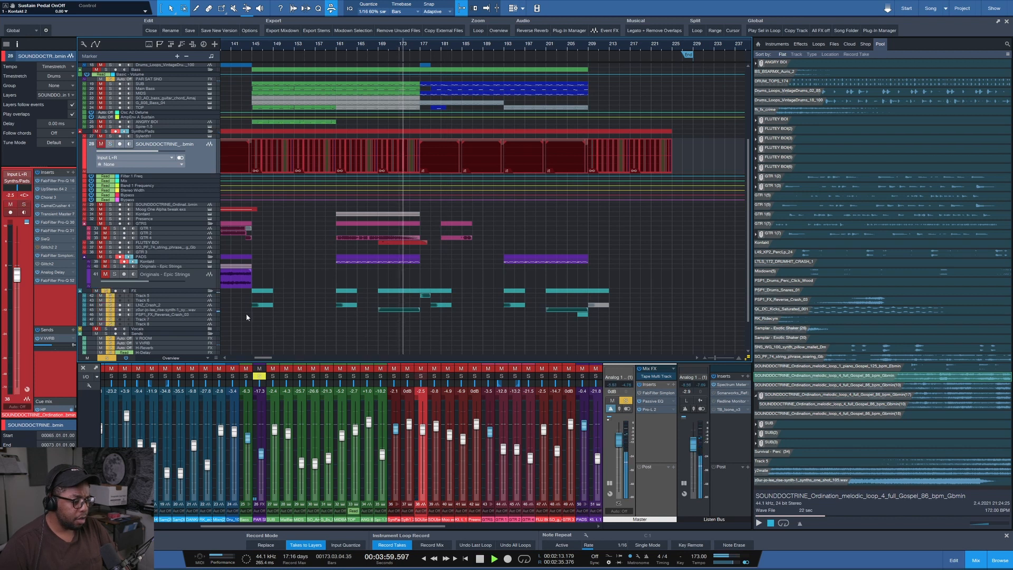
left_click(425, 46)
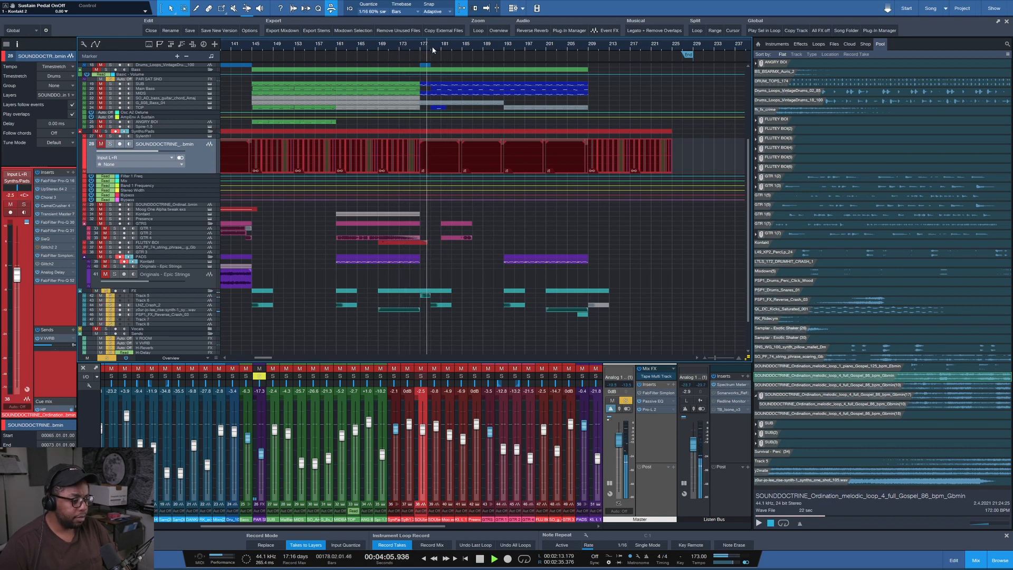
scroll(435, 48, "down", 4)
key("space")
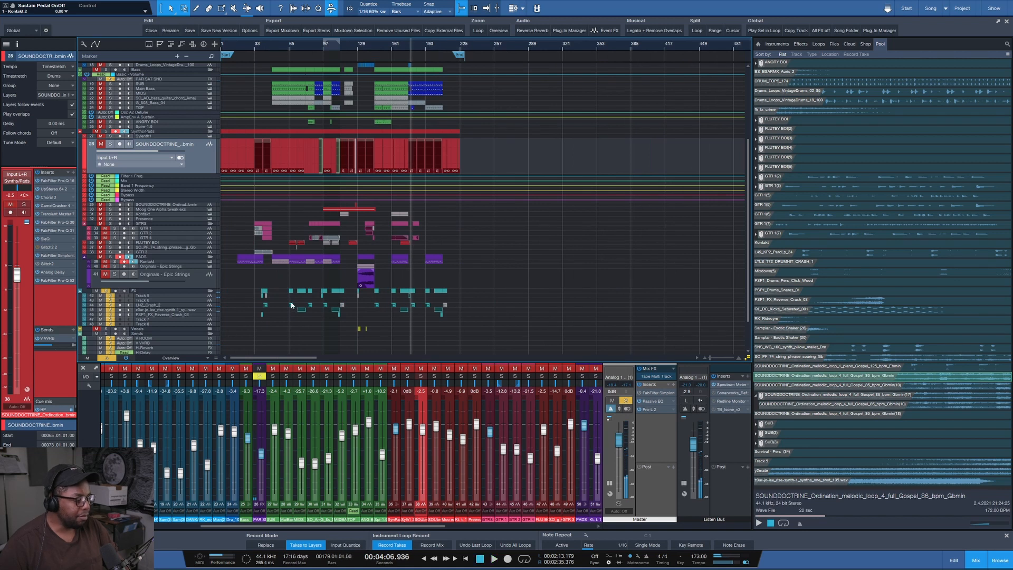
- Open the Listen Bus Spectrum Meter and the Master's Pro-L 2 limiter, and inspect the limiter's dither option
scroll(282, 306, "down", 4)
scroll(269, 309, "up", 2)
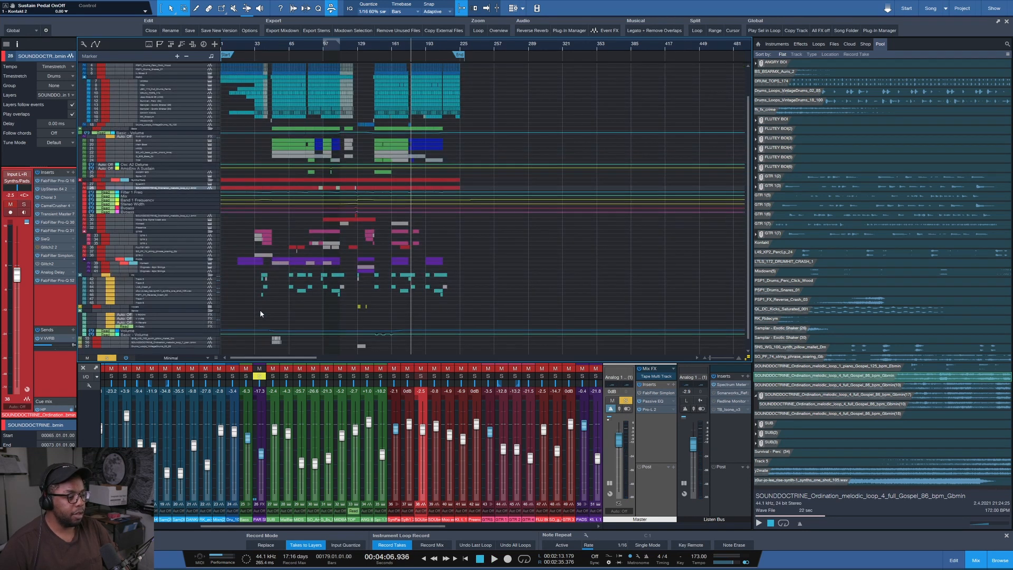
scroll(259, 309, "down", 2)
scroll(267, 48, "up", 2)
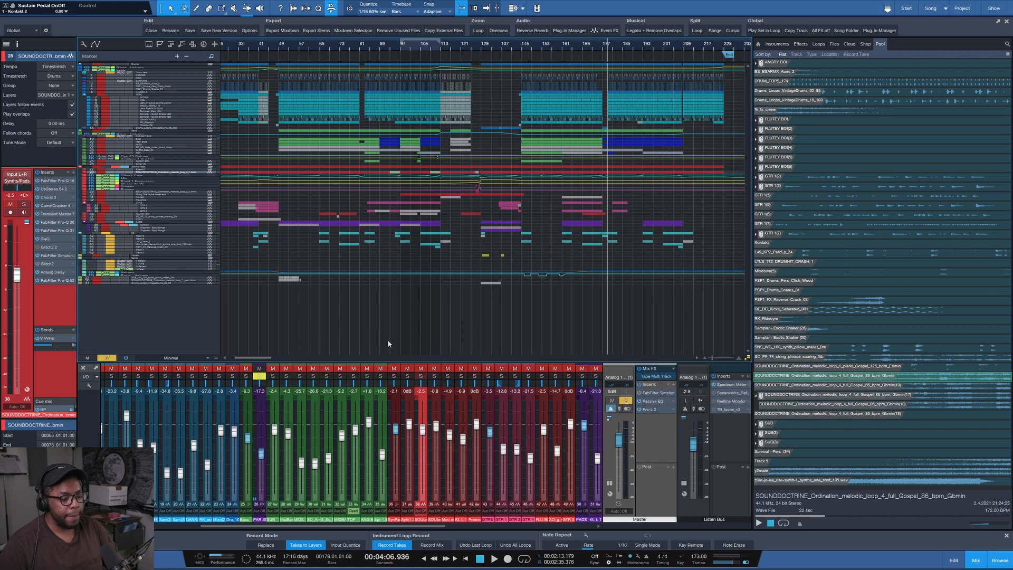
left_click(731, 385)
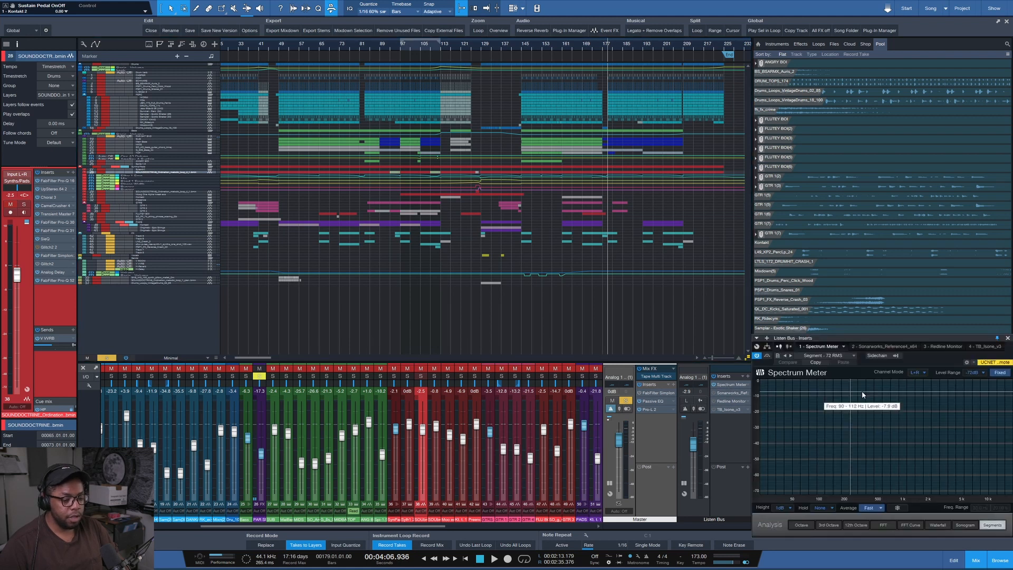
left_click(654, 411)
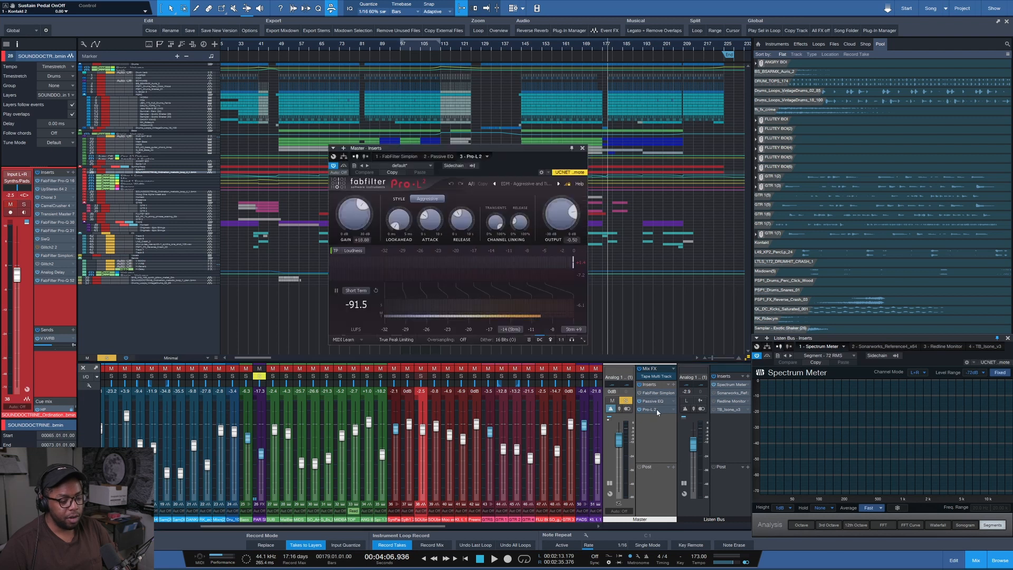
mouse_move(494, 342)
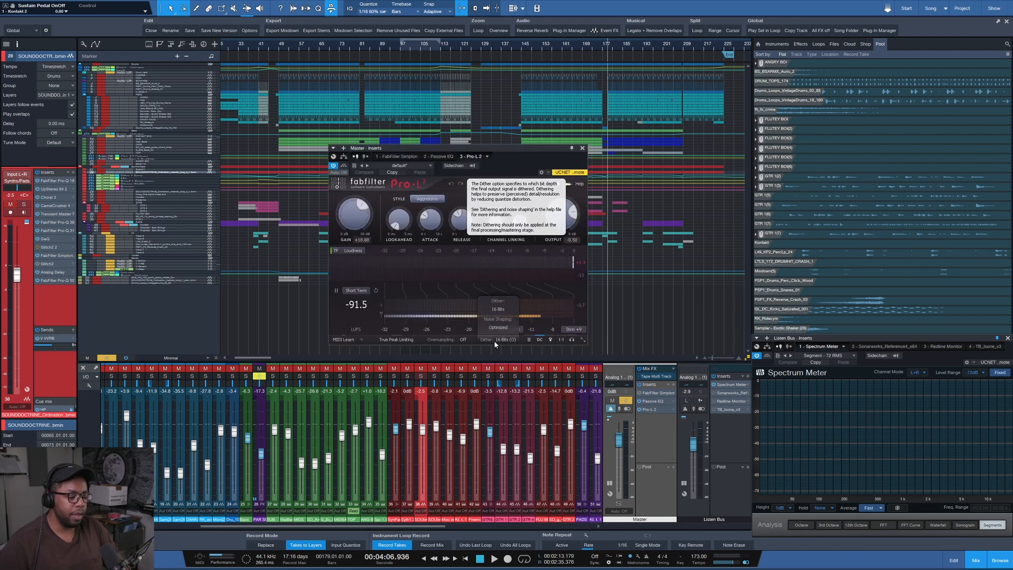
- Open the Master's Passive EQ, switch its Side solo and briefly play the soloed FX tracks through it
left_click(651, 401)
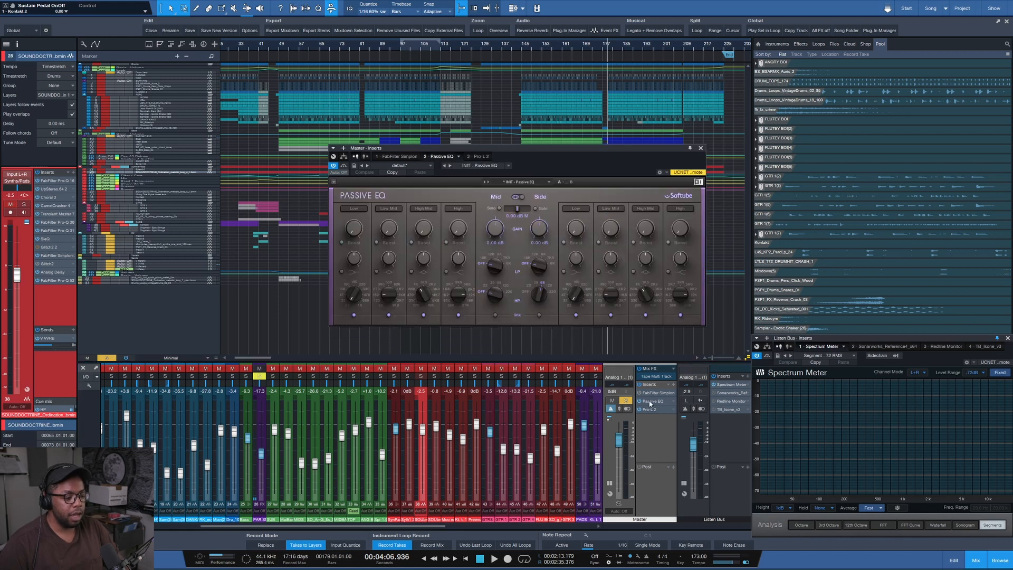
left_click(535, 209)
key("space")
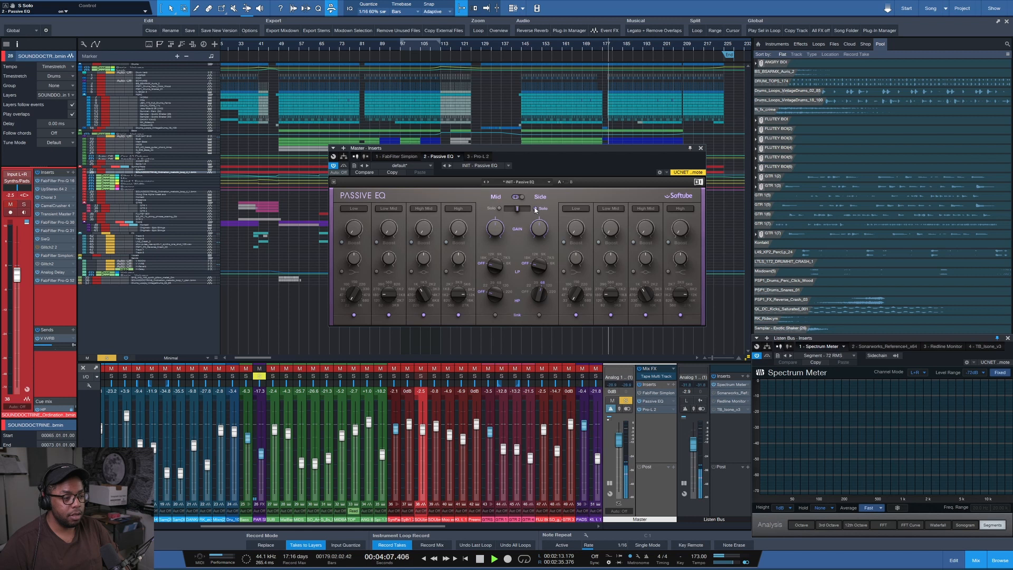
key("space")
- Clear the track solos, audition the full mix while switching the Passive EQ's Side solo, and close the plug-in
left_click(107, 358)
key("space")
left_click(536, 210)
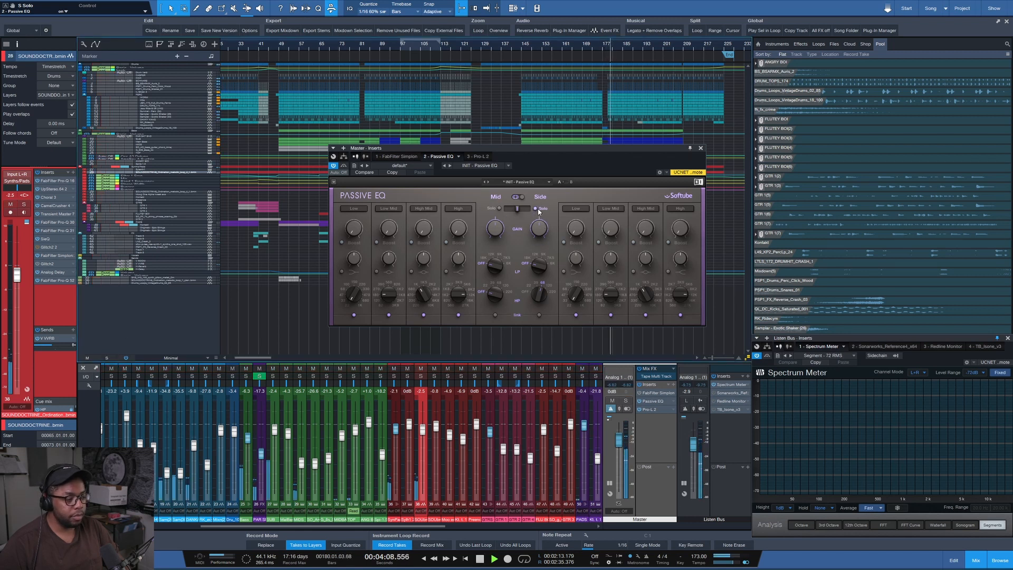
key("space")
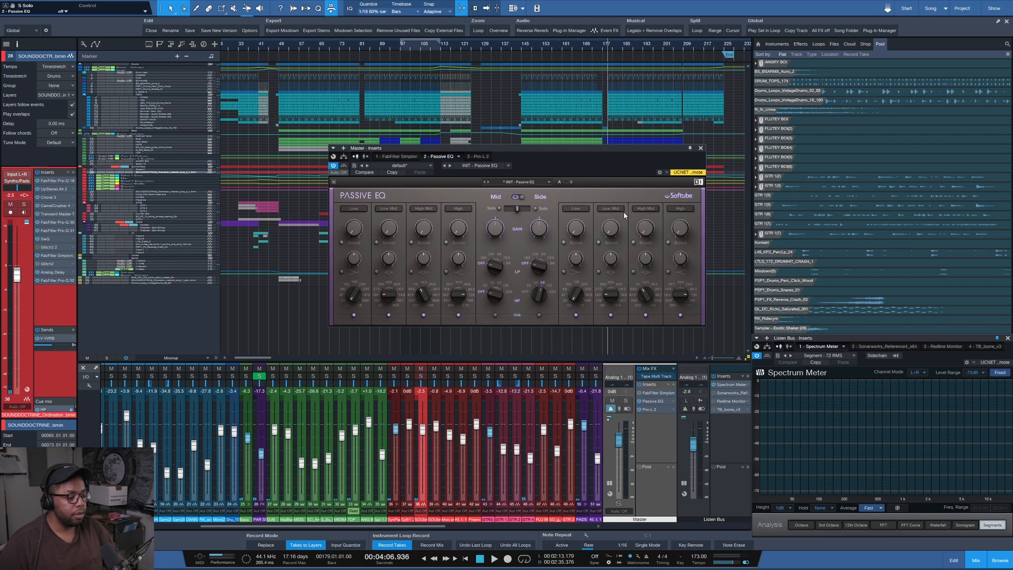
left_click(700, 148)
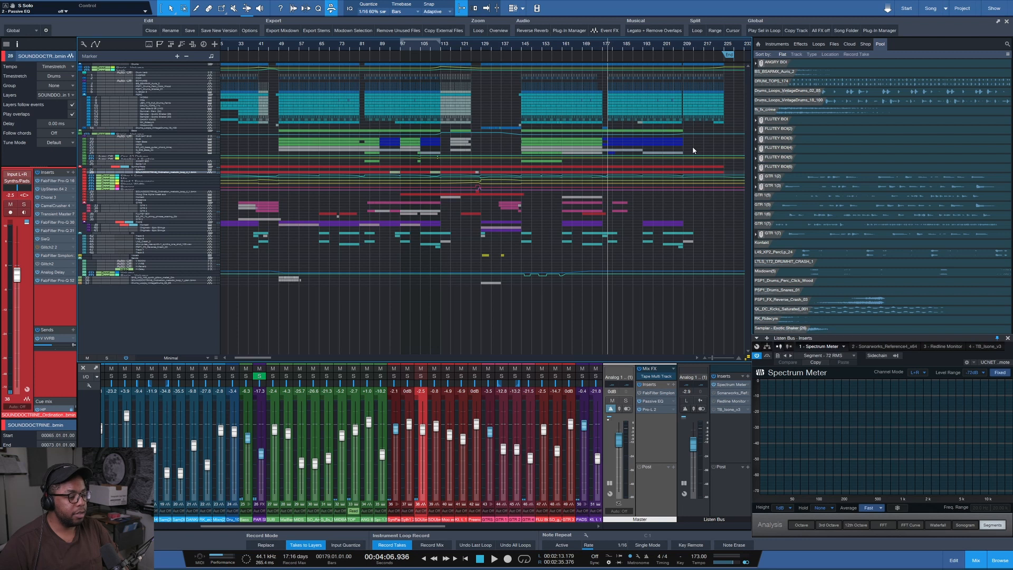
scroll(692, 147, "up", 2)
scroll(692, 147, "down", 3)
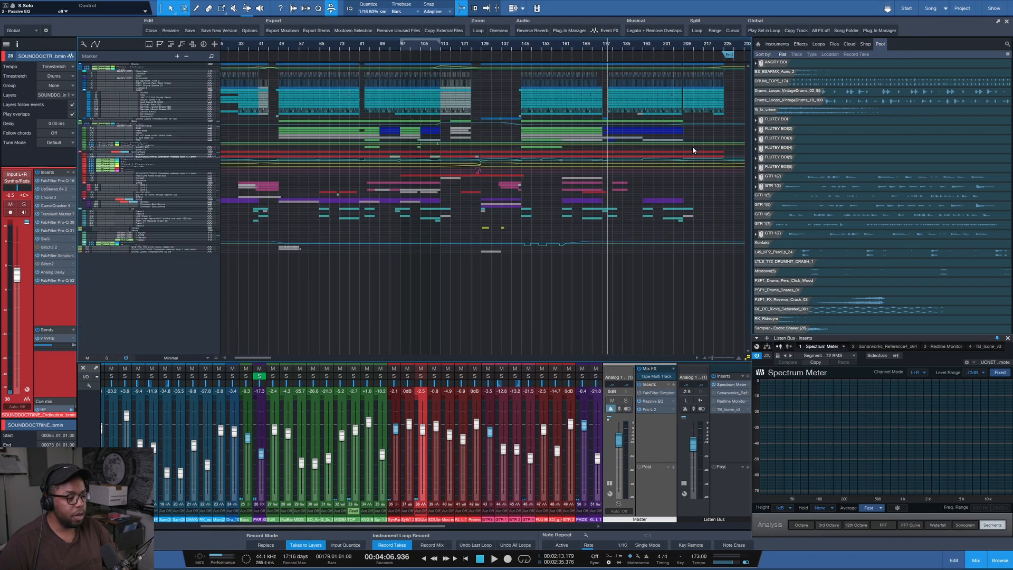